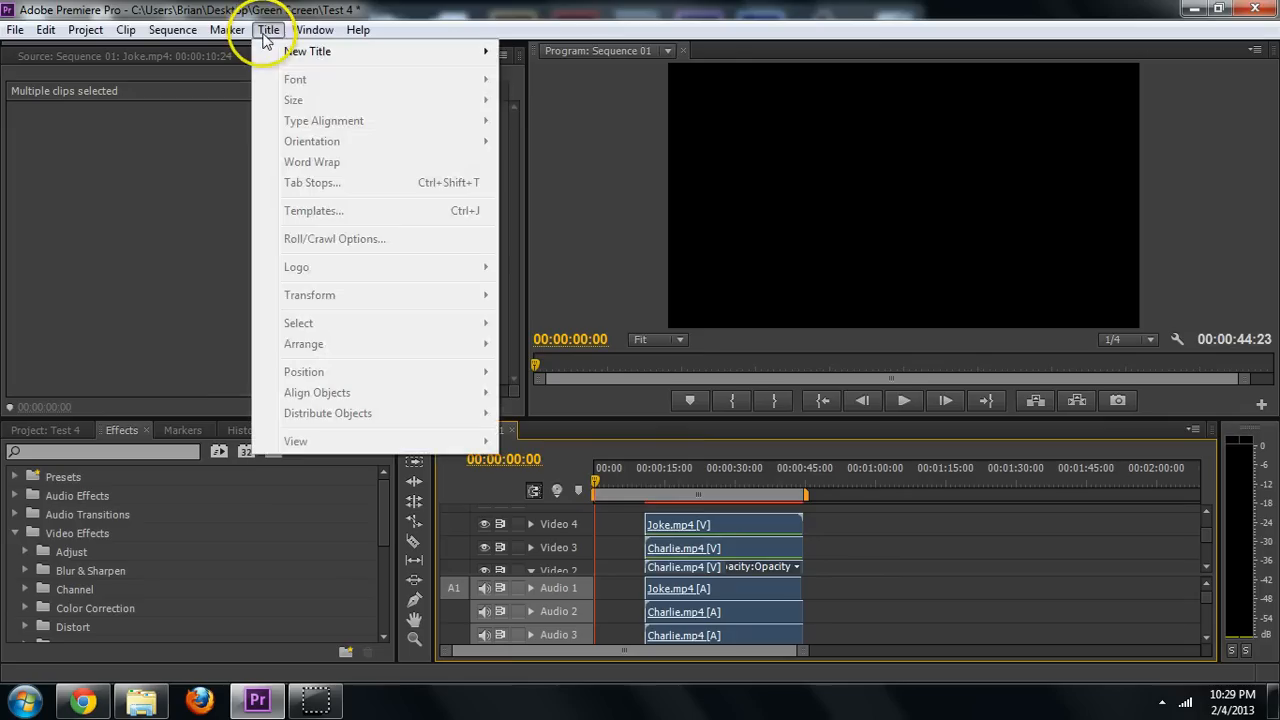
Create a default still title at 1920 x 1080 and 30 fps, and add the text "Title" near the frame centre
{"action": "mouse_move", "coordinate": [268, 51]}
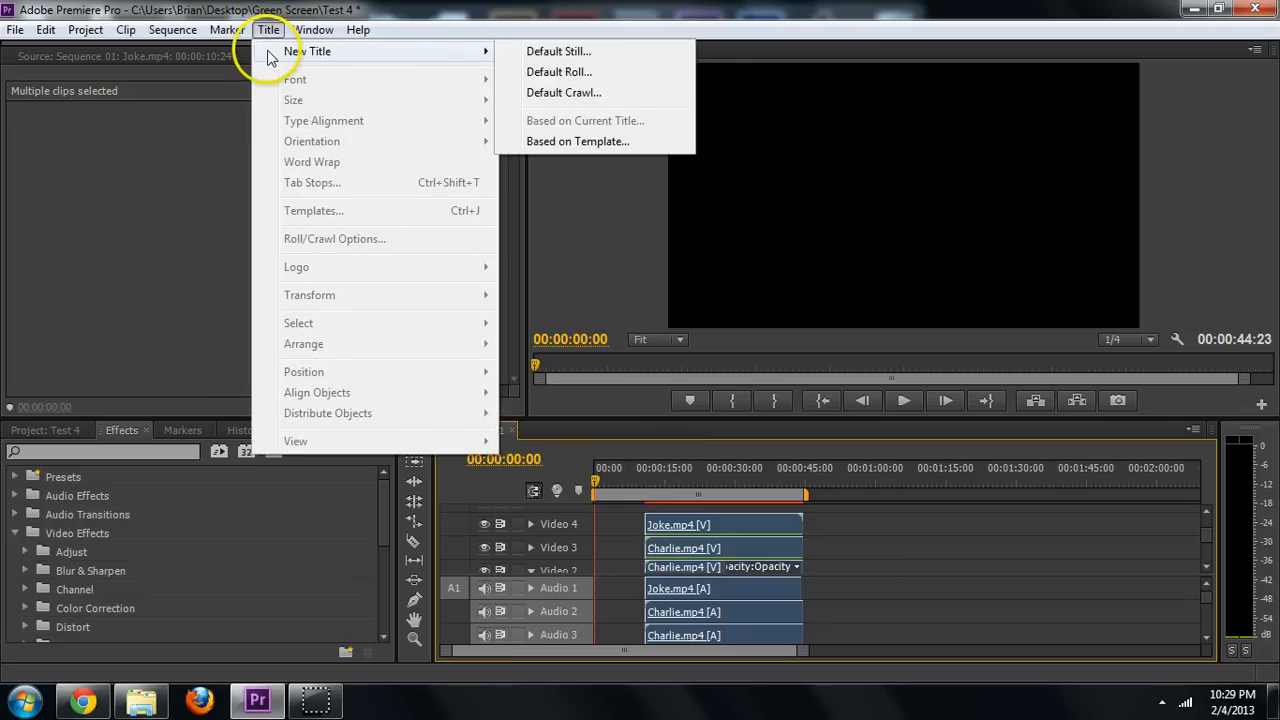
{"action": "left_click", "coordinate": [587, 55]}
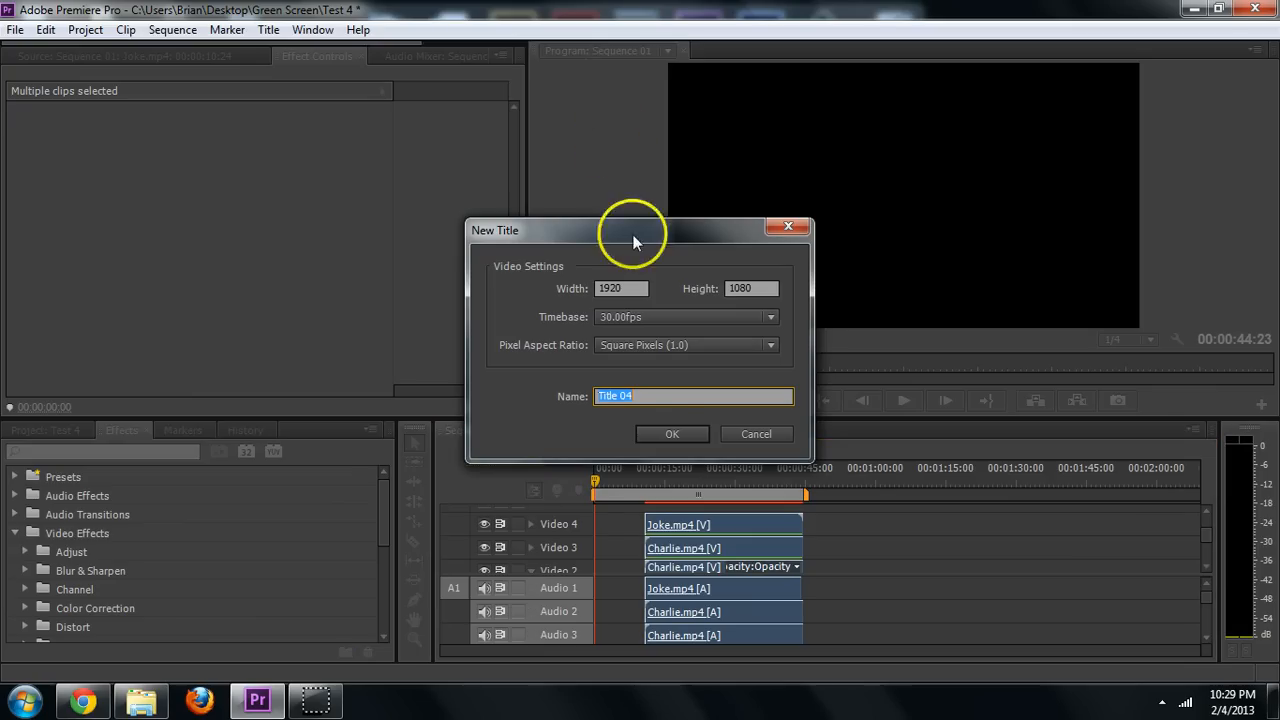
{"action": "left_click", "coordinate": [670, 438]}
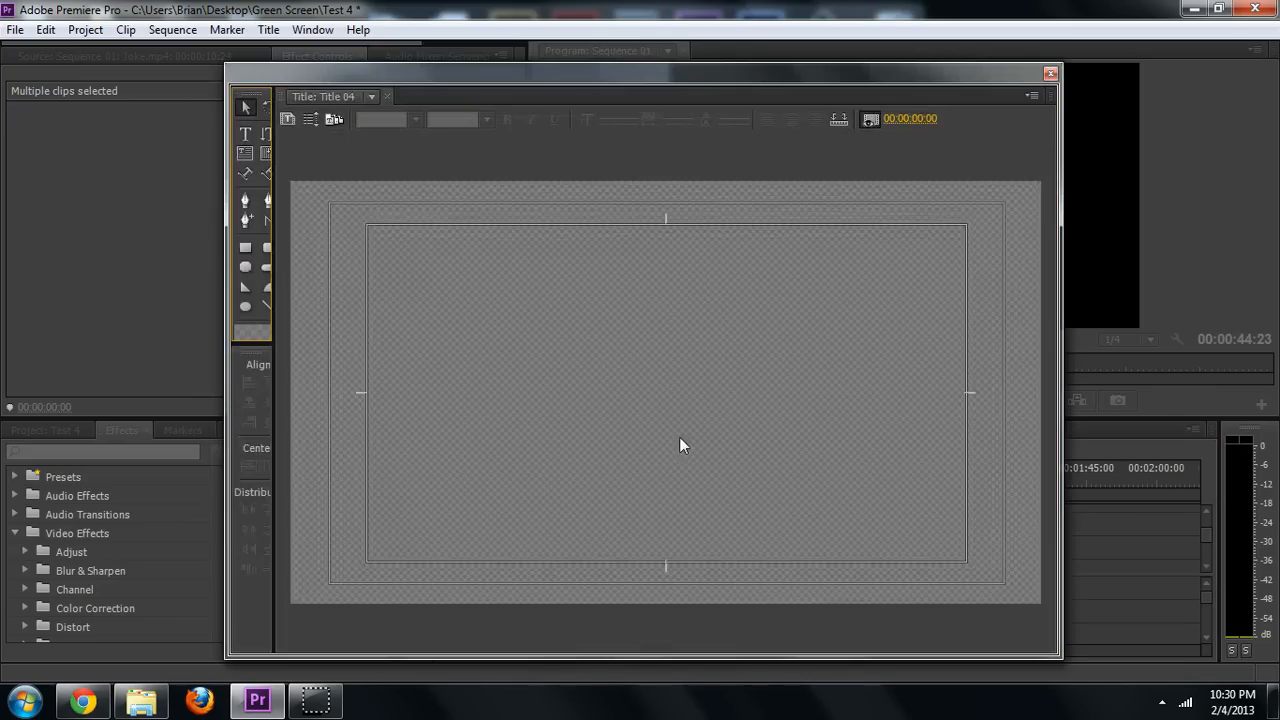
{"action": "left_click", "coordinate": [245, 134]}
{"action": "left_click", "coordinate": [474, 320]}
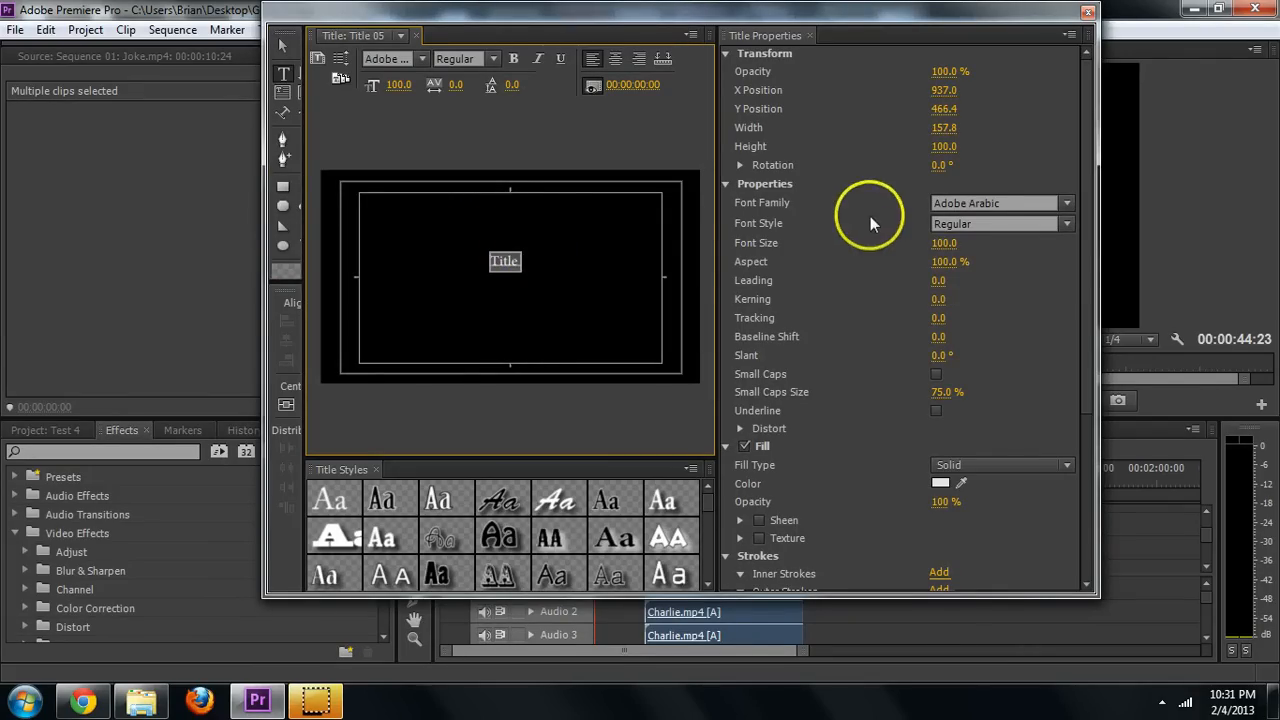
Set the title text's font size to 250, reposition it near the centre of the frame, and close the title editor
{"action": "mouse_move", "coordinate": [948, 252]}
{"action": "left_mouse_down"}
{"action": "mouse_move", "coordinate": [1080, 240]}
{"action": "mouse_move", "coordinate": [943, 243]}
{"action": "left_mouse_up"}
{"action": "left_click", "coordinate": [943, 243]}
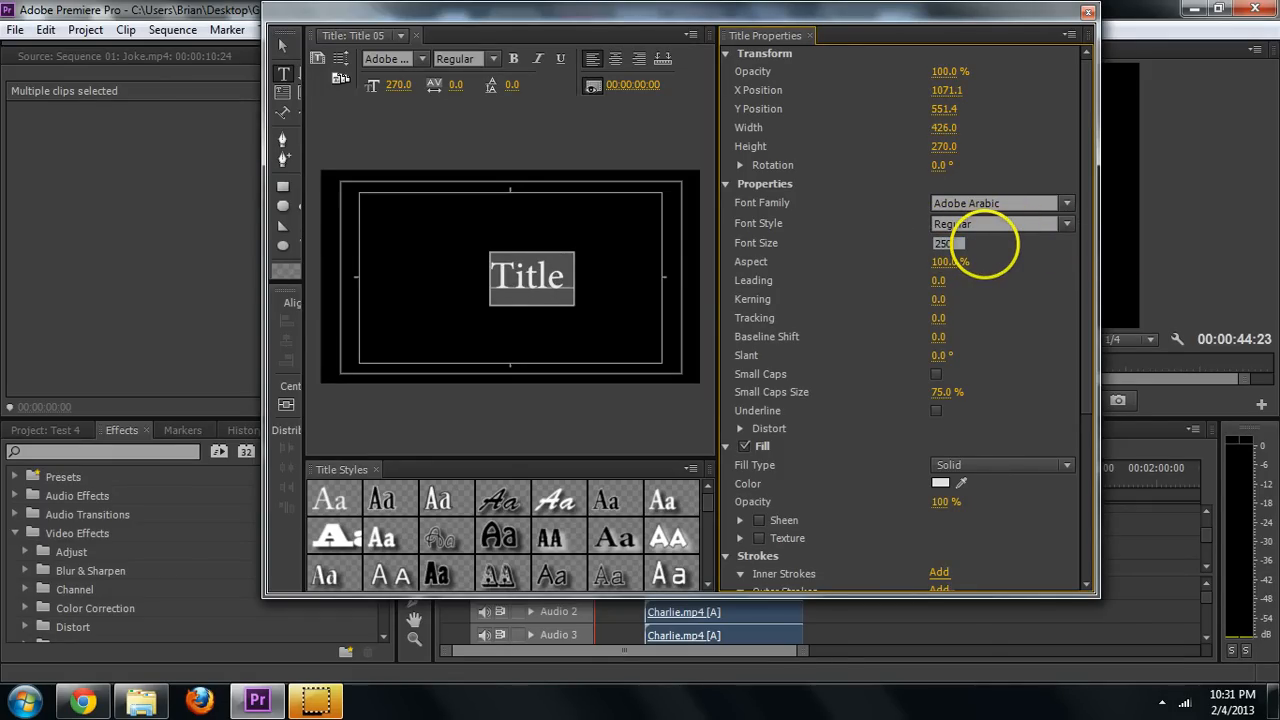
{"action": "key", "text": "Return"}
{"action": "left_click", "coordinate": [285, 47]}
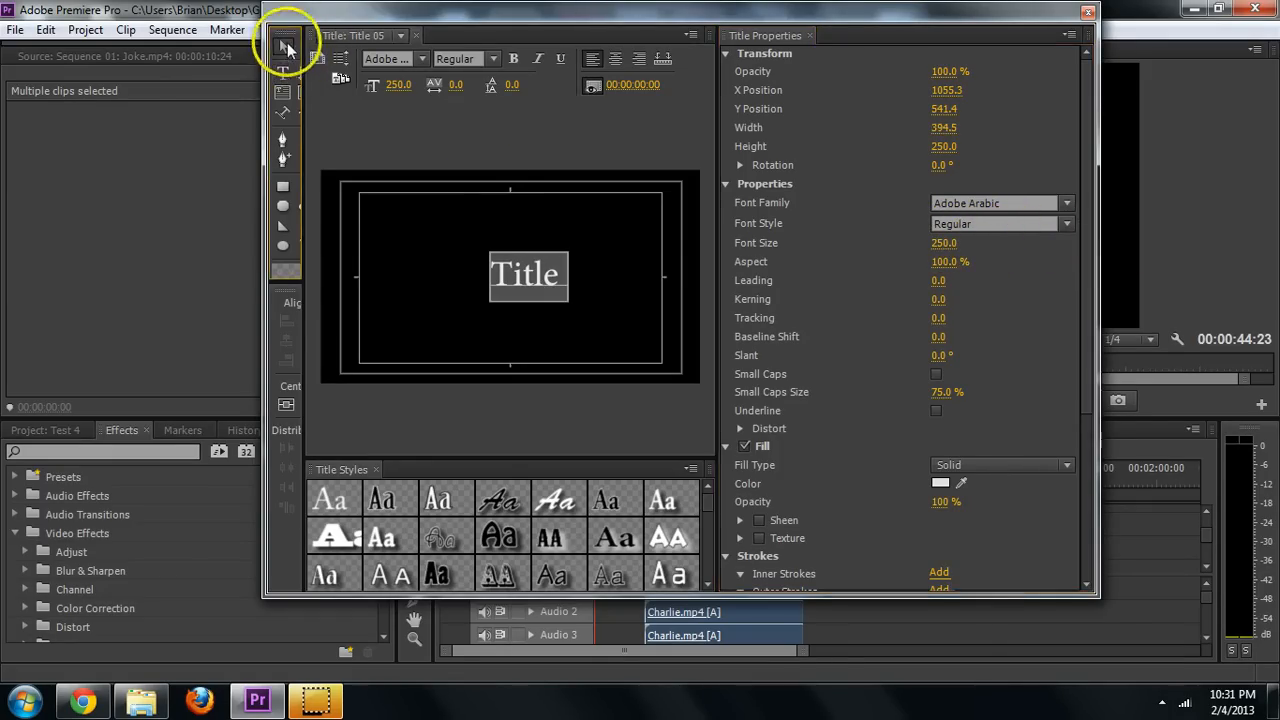
{"action": "mouse_move", "coordinate": [531, 287]}
{"action": "left_mouse_down"}
{"action": "mouse_move", "coordinate": [520, 282]}
{"action": "mouse_move", "coordinate": [543, 268]}
{"action": "mouse_move", "coordinate": [522, 272]}
{"action": "mouse_move", "coordinate": [526, 284]}
{"action": "mouse_move", "coordinate": [508, 277]}
{"action": "mouse_move", "coordinate": [519, 280]}
{"action": "left_mouse_up"}
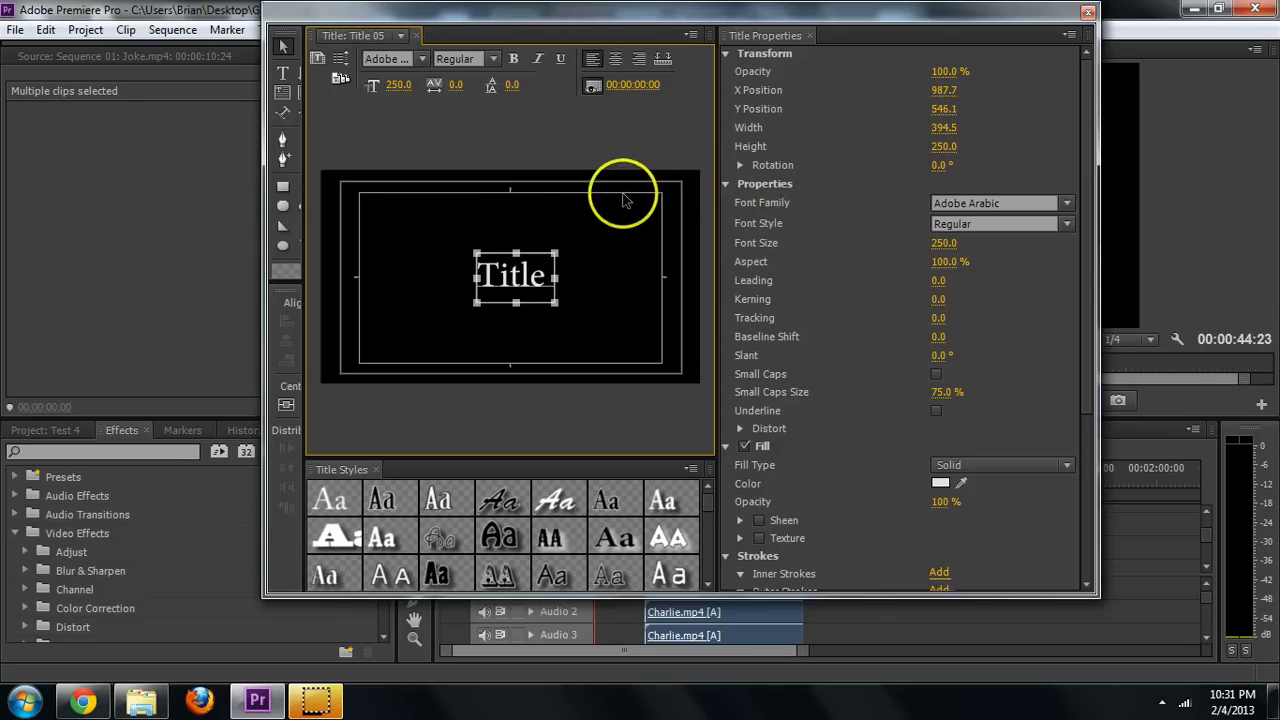
{"action": "left_click", "coordinate": [1089, 12]}
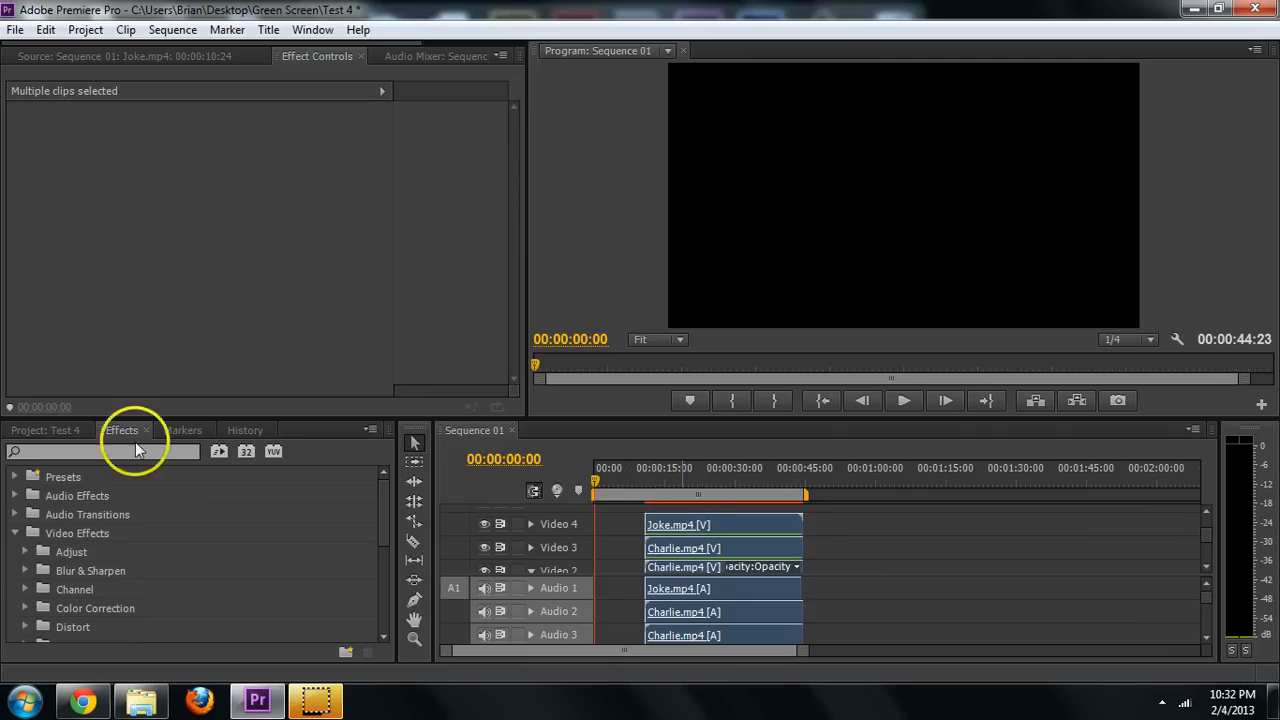
Place the Title 05 item from the project at the very start of the Video 4 track, and clear the clip selection
{"action": "left_click", "coordinate": [58, 432]}
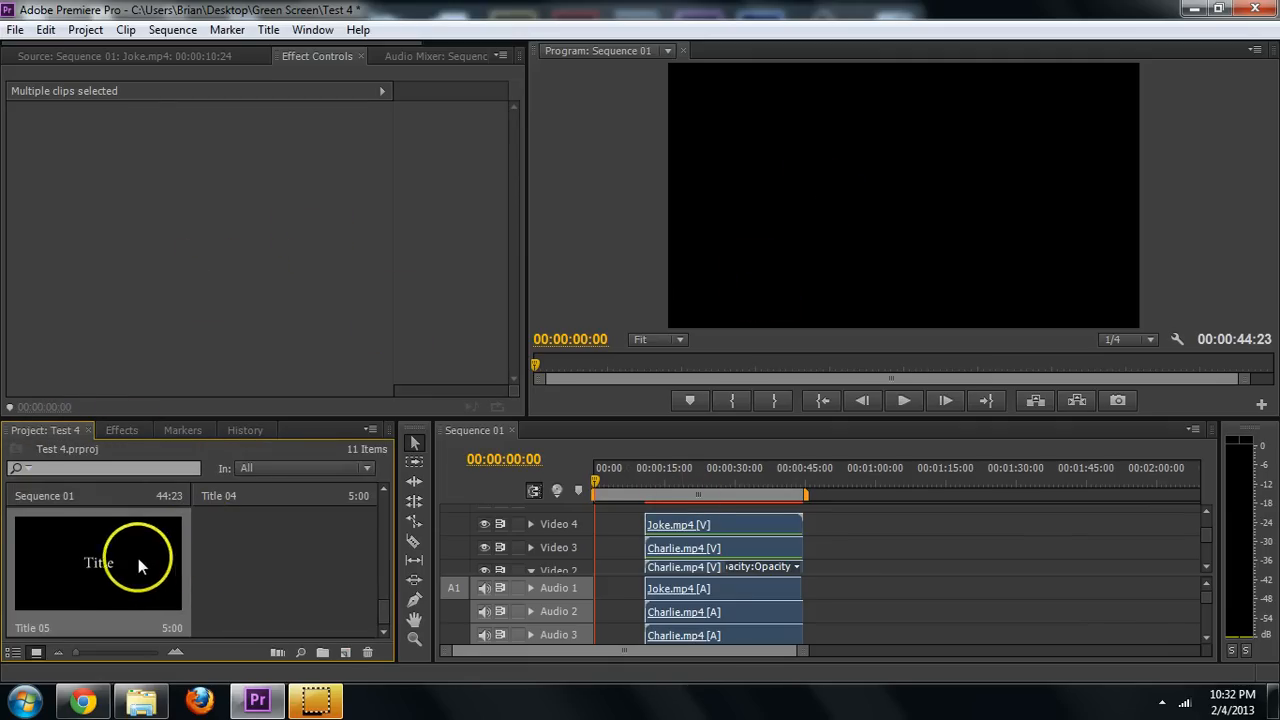
{"action": "left_click_drag", "start_coordinate": [138, 558], "coordinate": [608, 521]}
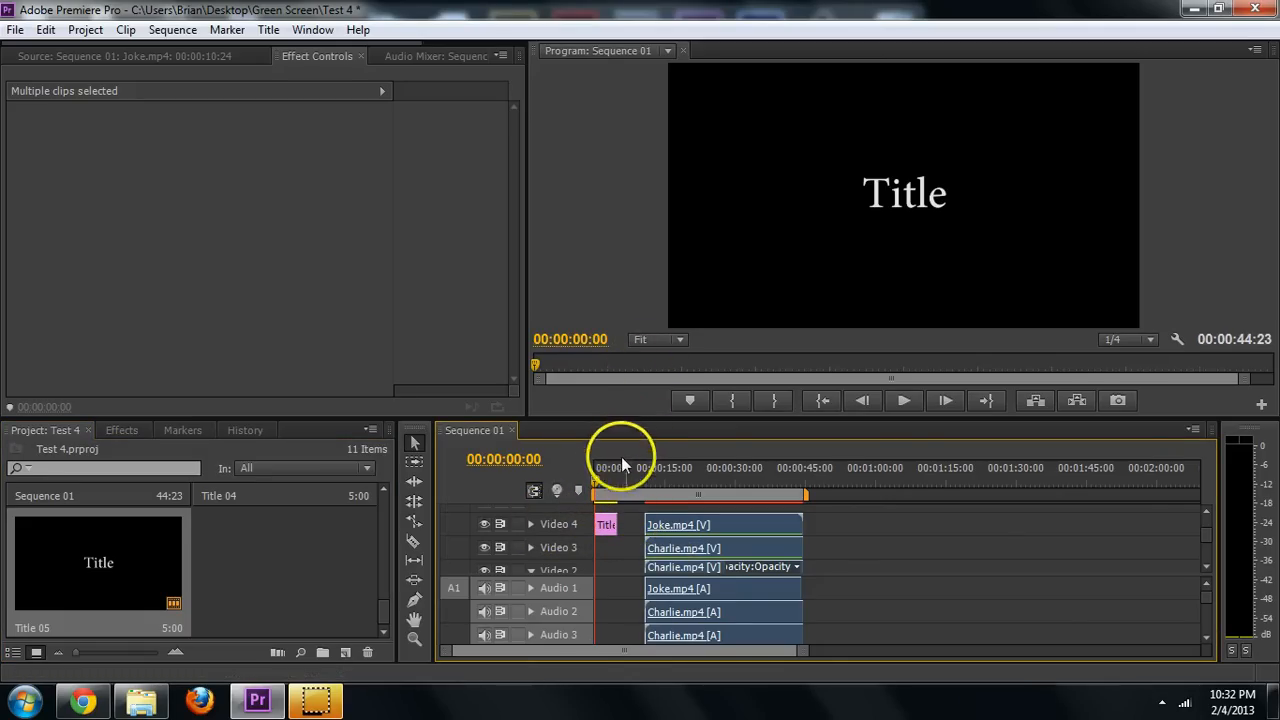
{"action": "left_click", "coordinate": [593, 518]}
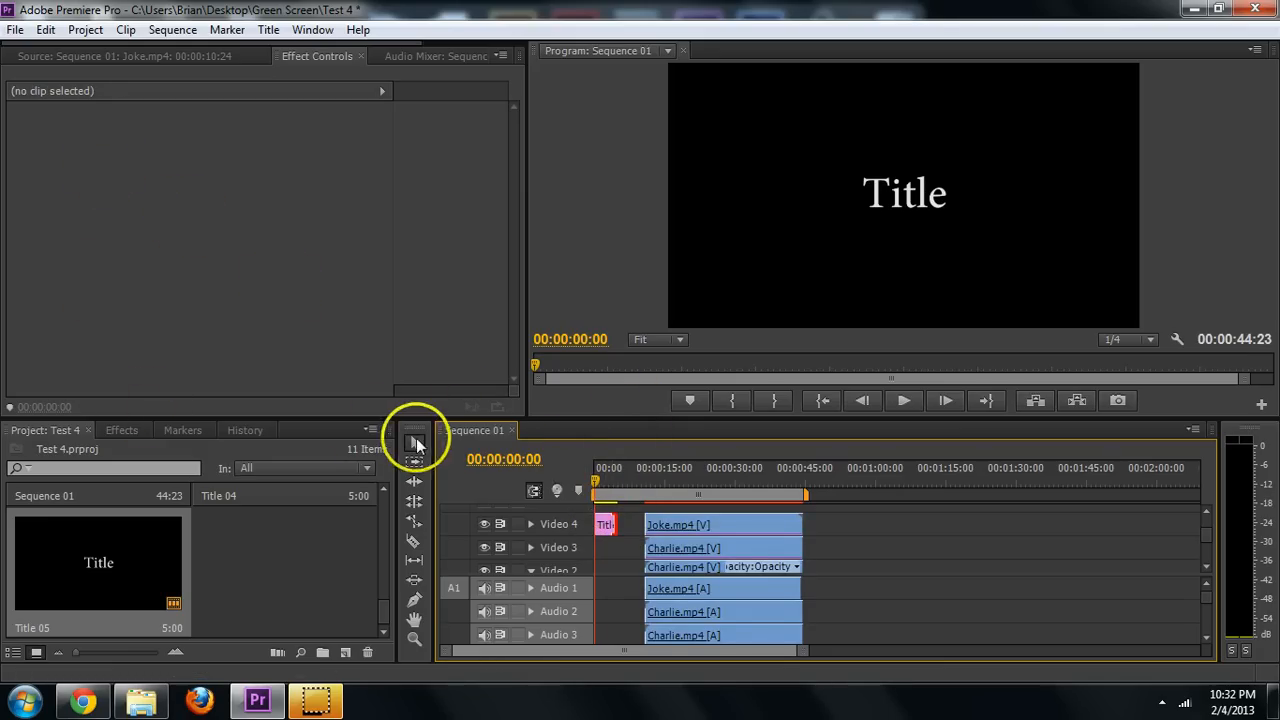
Play back the title clip and shorten it to about 3 seconds by trimming its end
{"action": "left_click", "coordinate": [605, 526]}
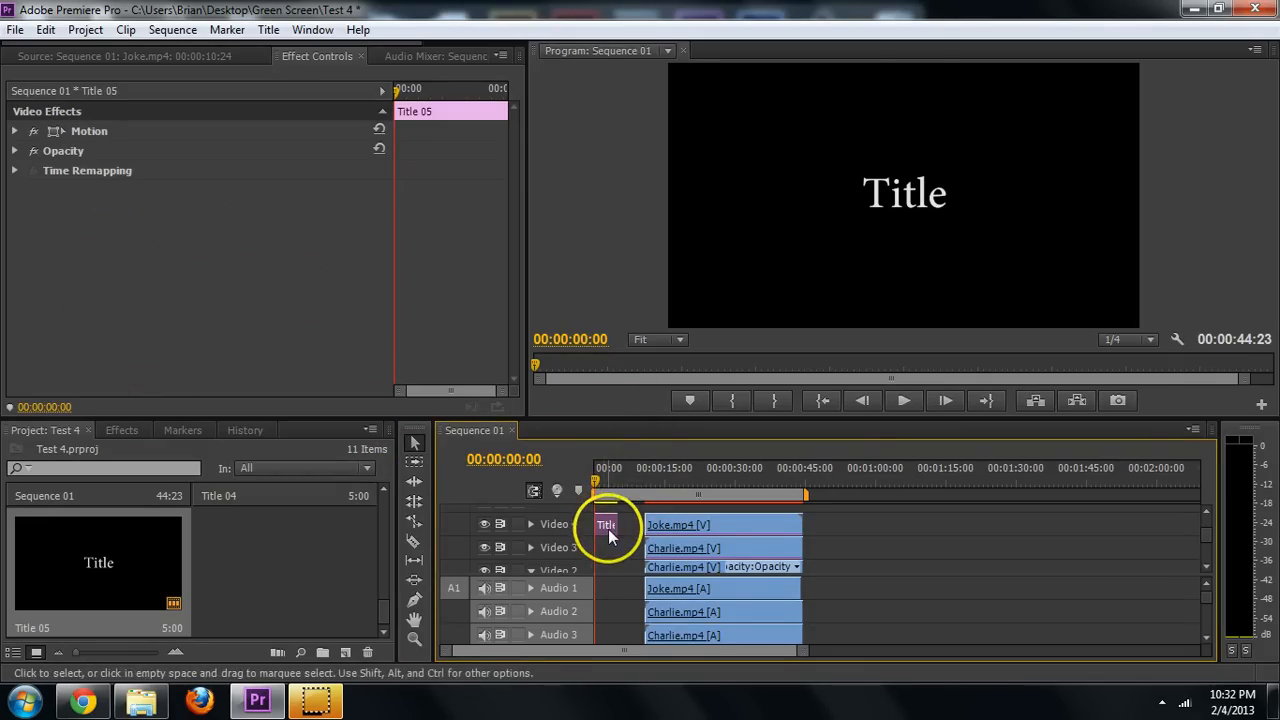
{"action": "left_click", "coordinate": [903, 401]}
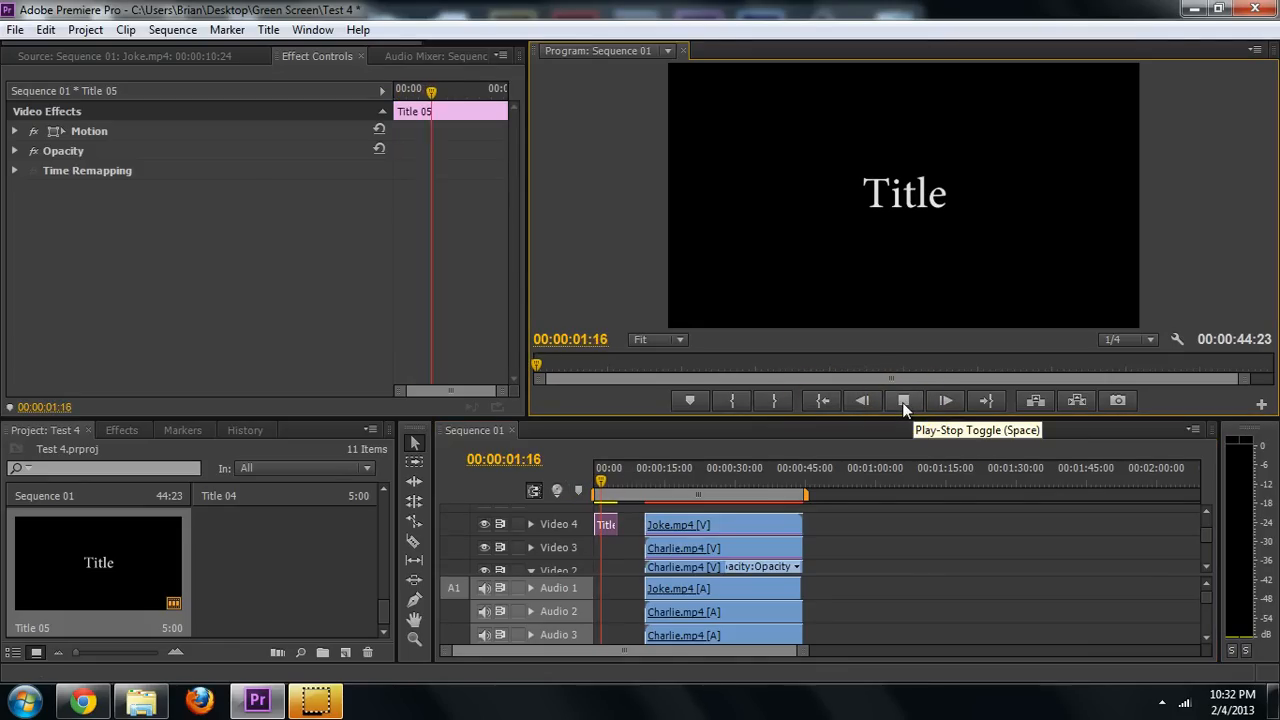
{"action": "left_click", "coordinate": [767, 458]}
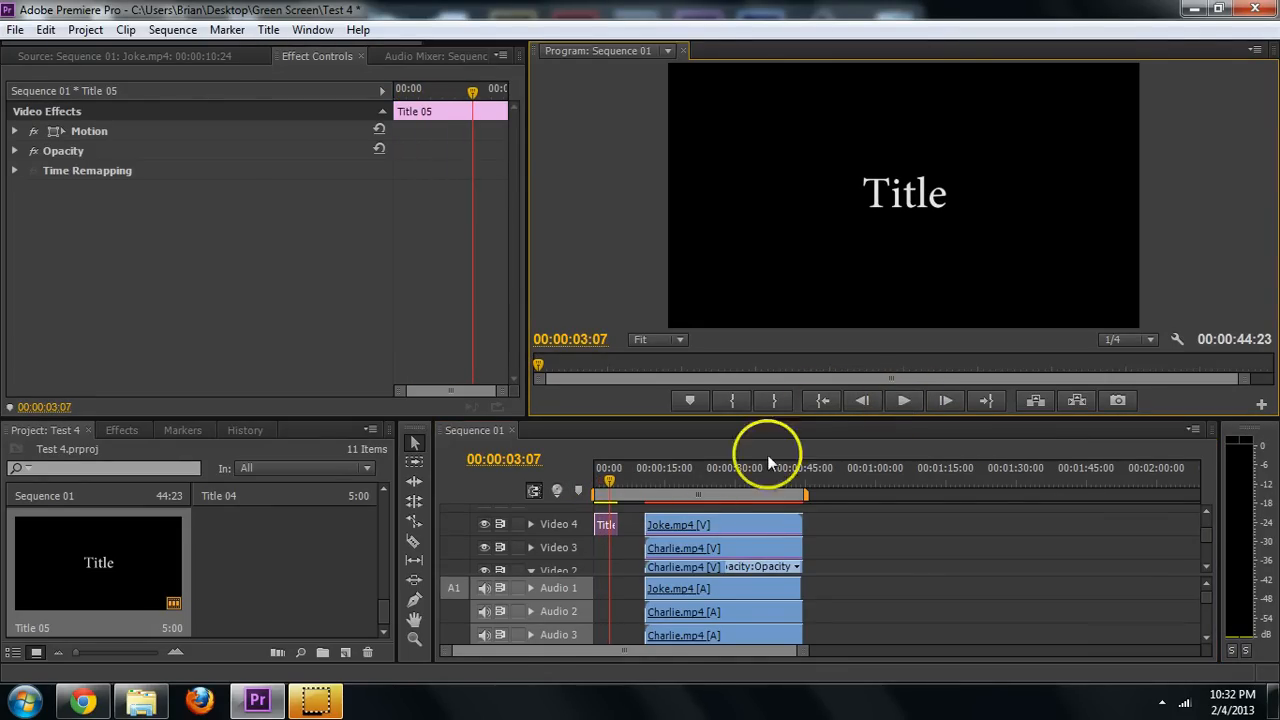
{"action": "left_click_drag", "start_coordinate": [614, 522], "coordinate": [580, 481]}
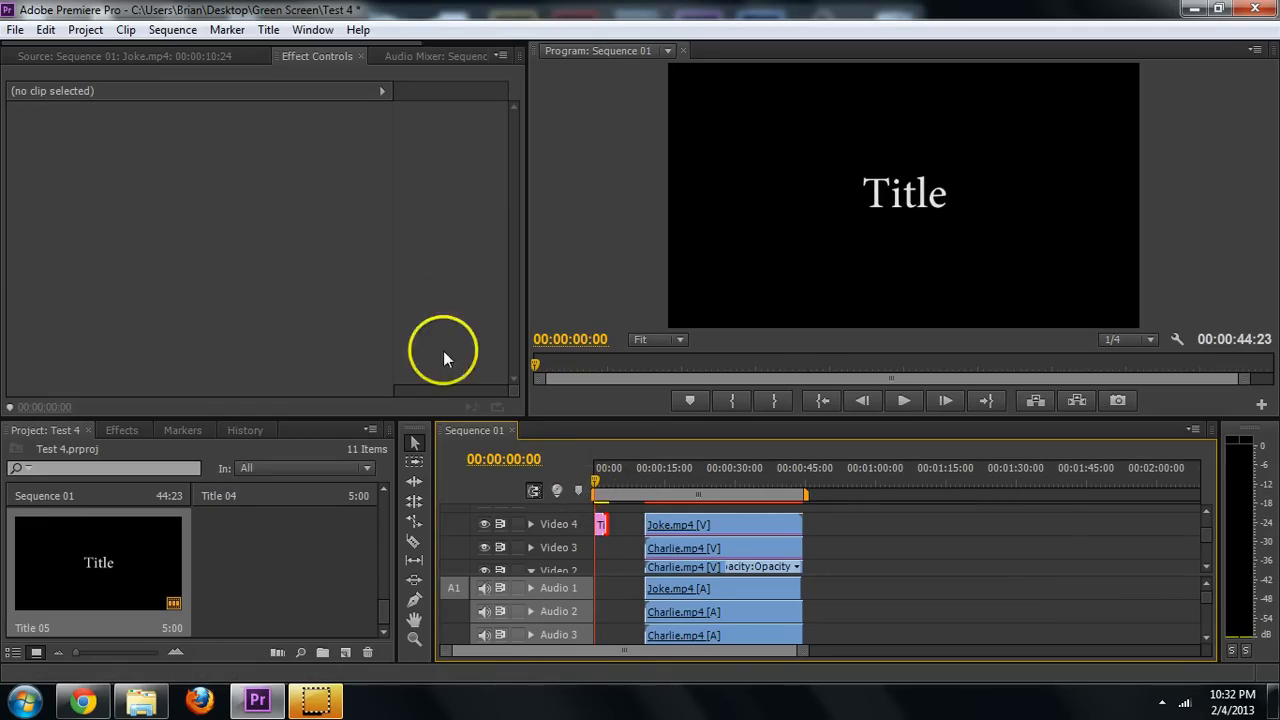
Add Position, Scale and Rotation keyframes to the title clip at 00:00:01:16
{"action": "left_click", "coordinate": [600, 523]}
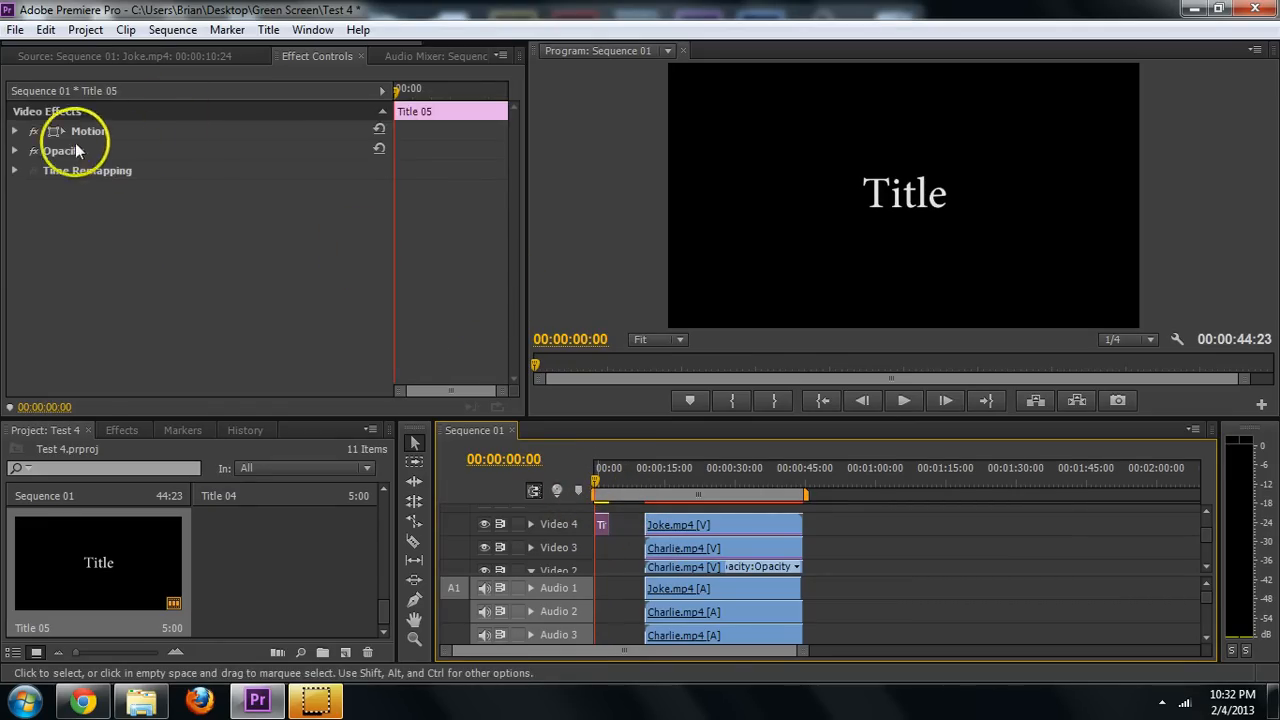
{"action": "left_click", "coordinate": [14, 132]}
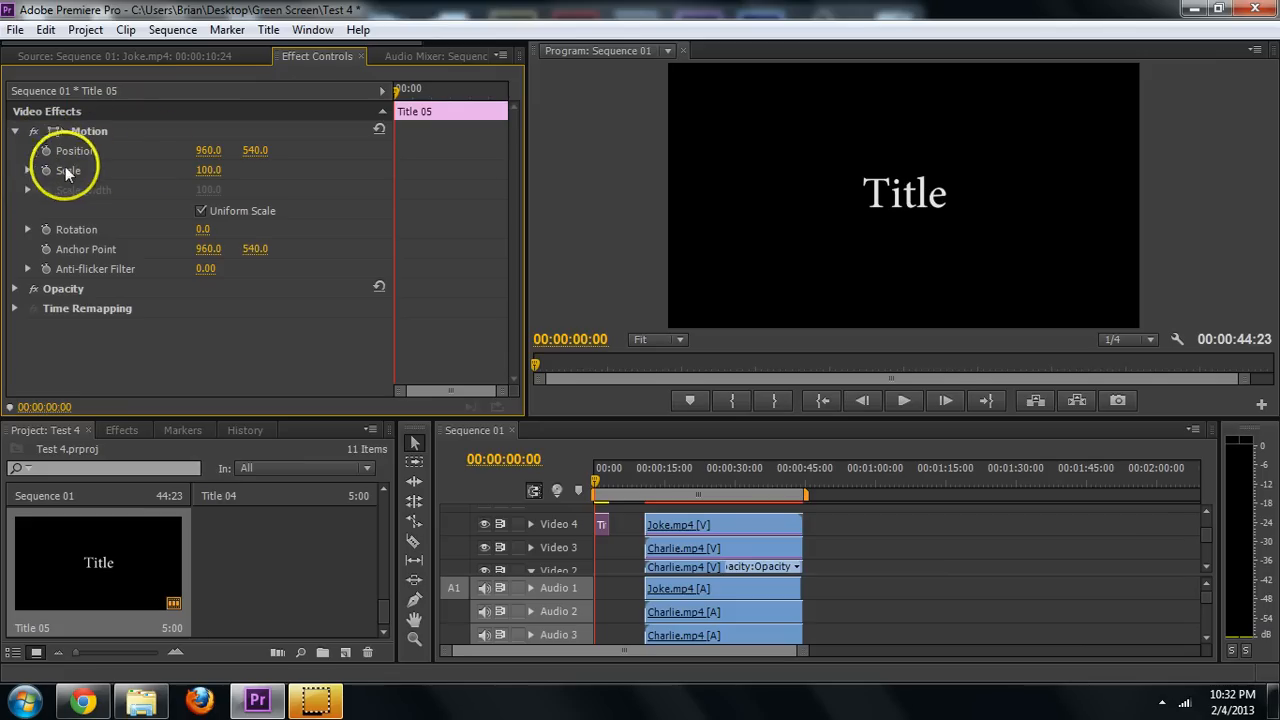
{"action": "left_click_drag", "start_coordinate": [418, 107], "coordinate": [452, 106]}
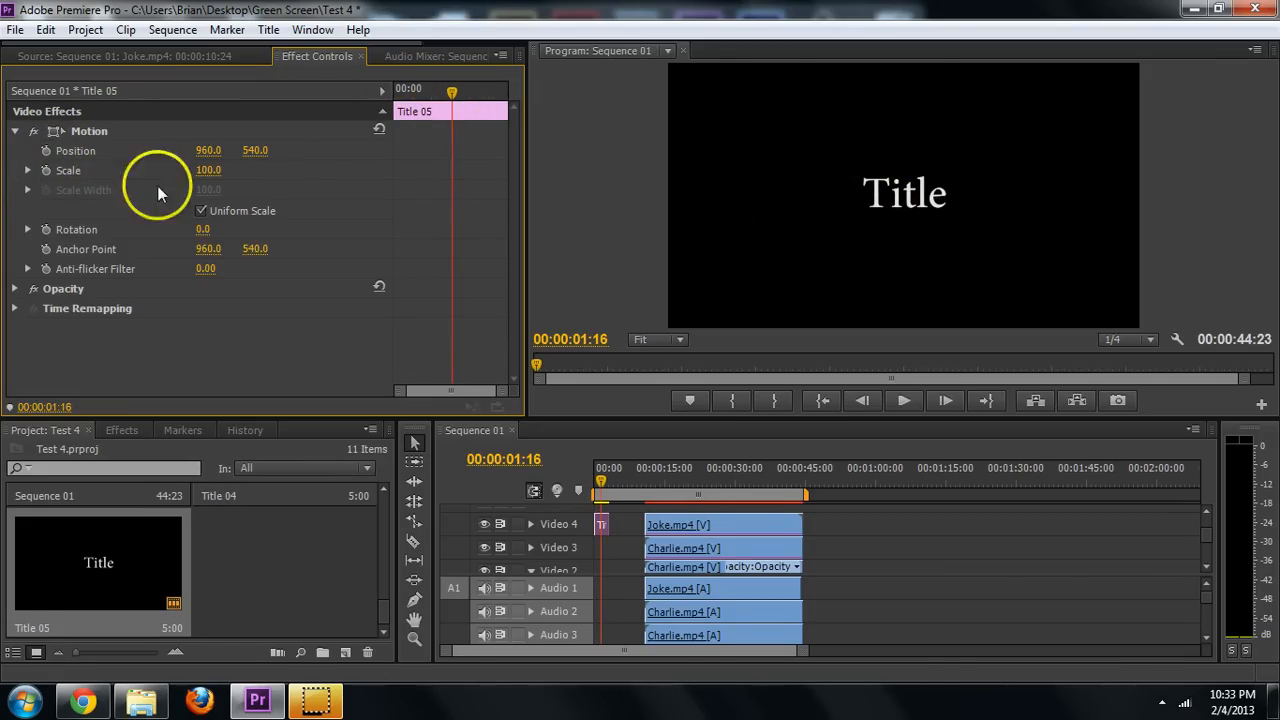
{"action": "left_click", "coordinate": [45, 170]}
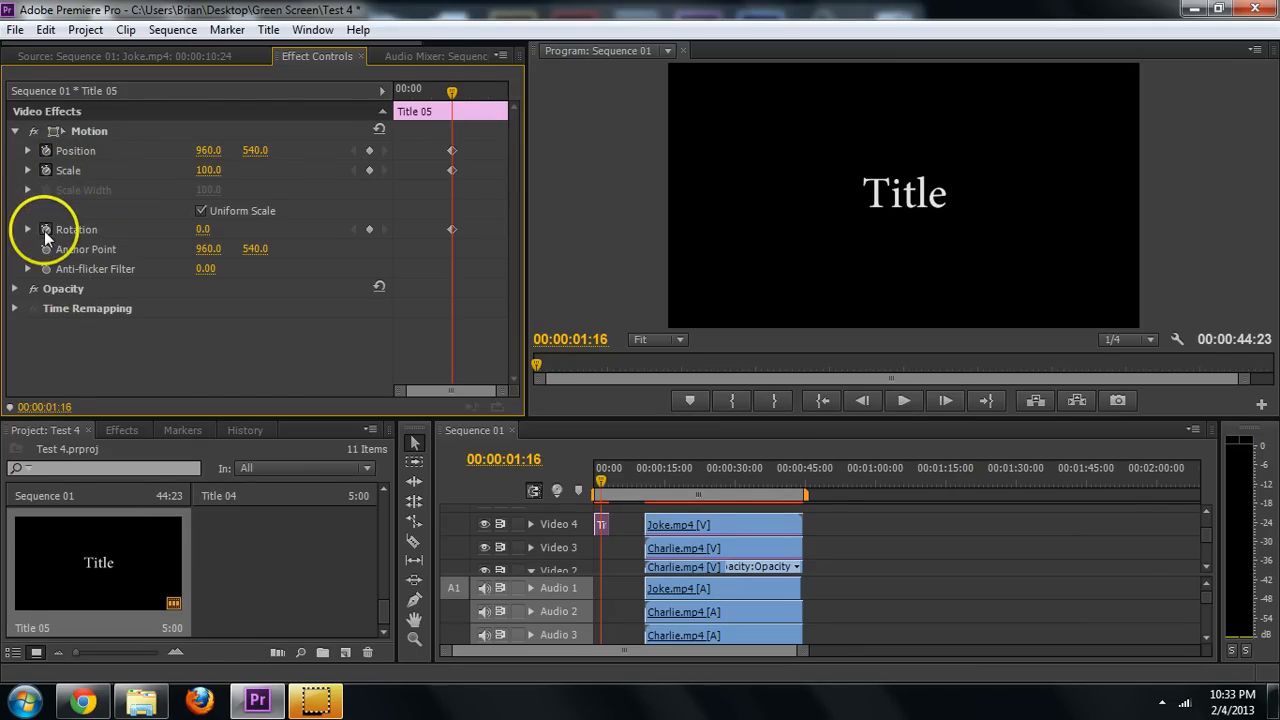
At the clip's start, scale the title to about 50 and move it off the frame's left edge, to about -99, 260
{"action": "left_click_drag", "start_coordinate": [449, 94], "coordinate": [371, 99]}
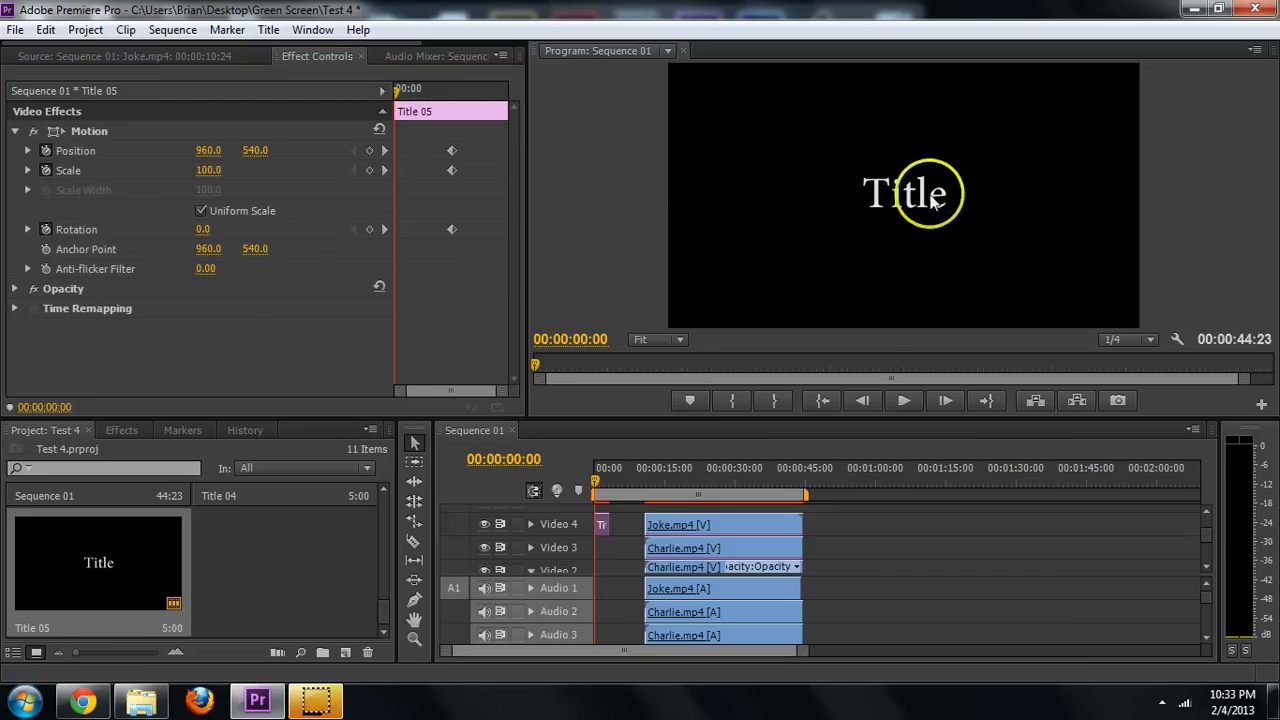
{"action": "left_click_drag", "start_coordinate": [904, 196], "coordinate": [911, 197]}
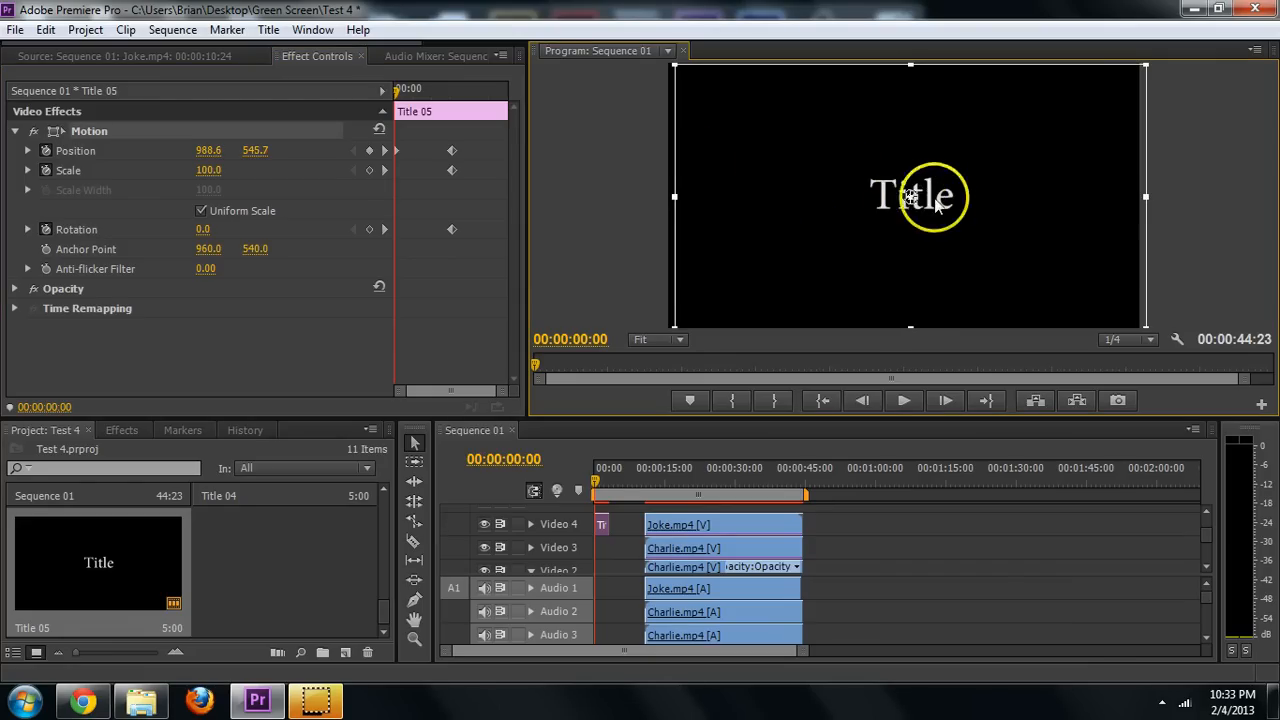
{"action": "double_click", "coordinate": [601, 524]}
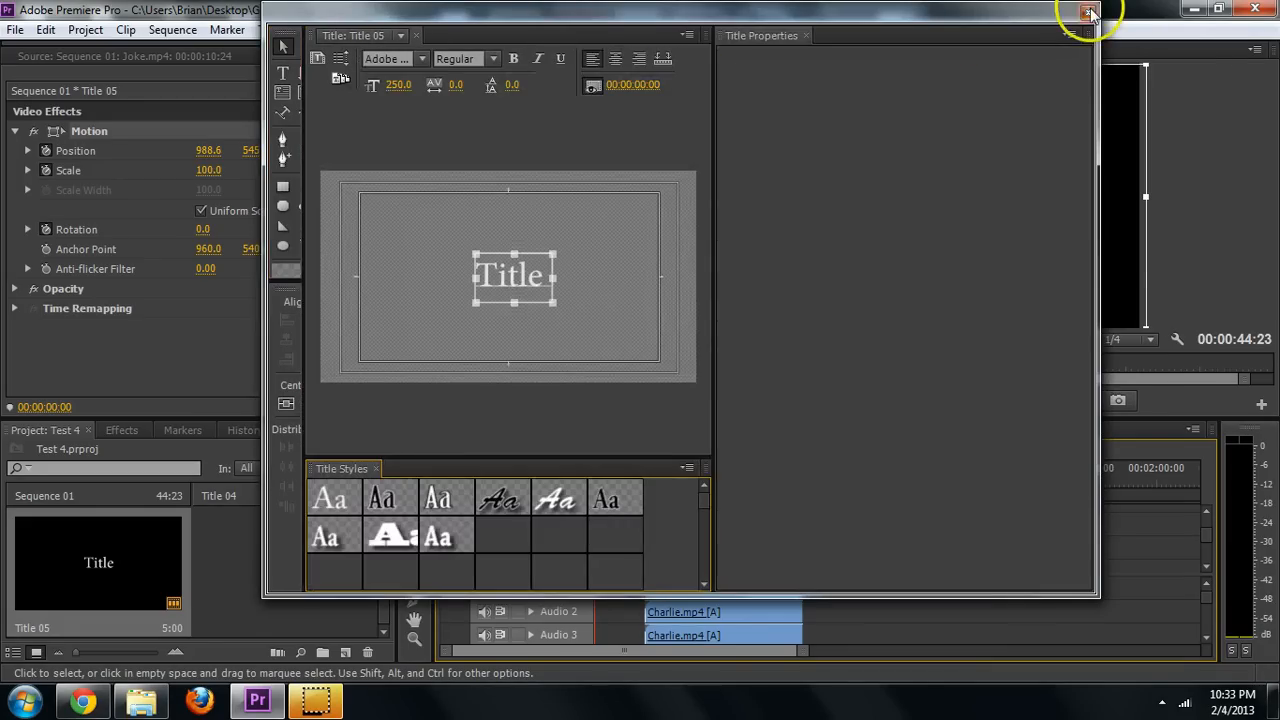
{"action": "left_click", "coordinate": [1089, 12]}
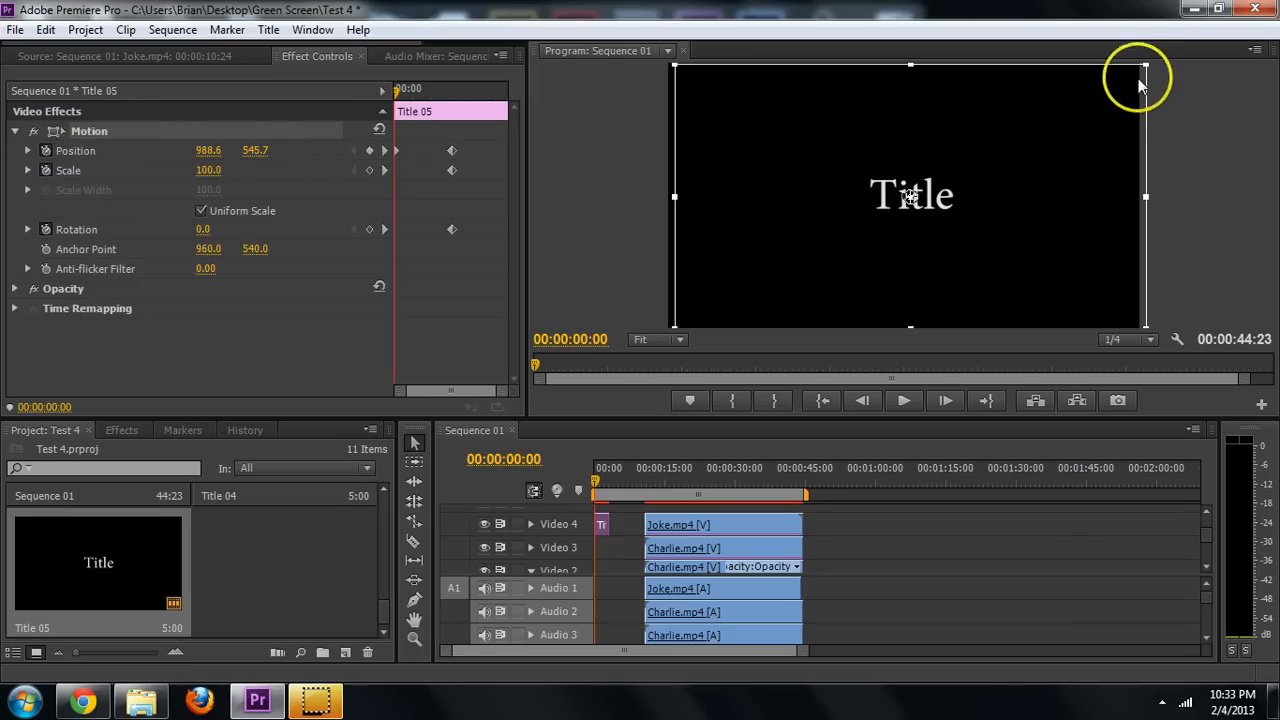
{"action": "left_click_drag", "start_coordinate": [1143, 69], "coordinate": [1070, 132]}
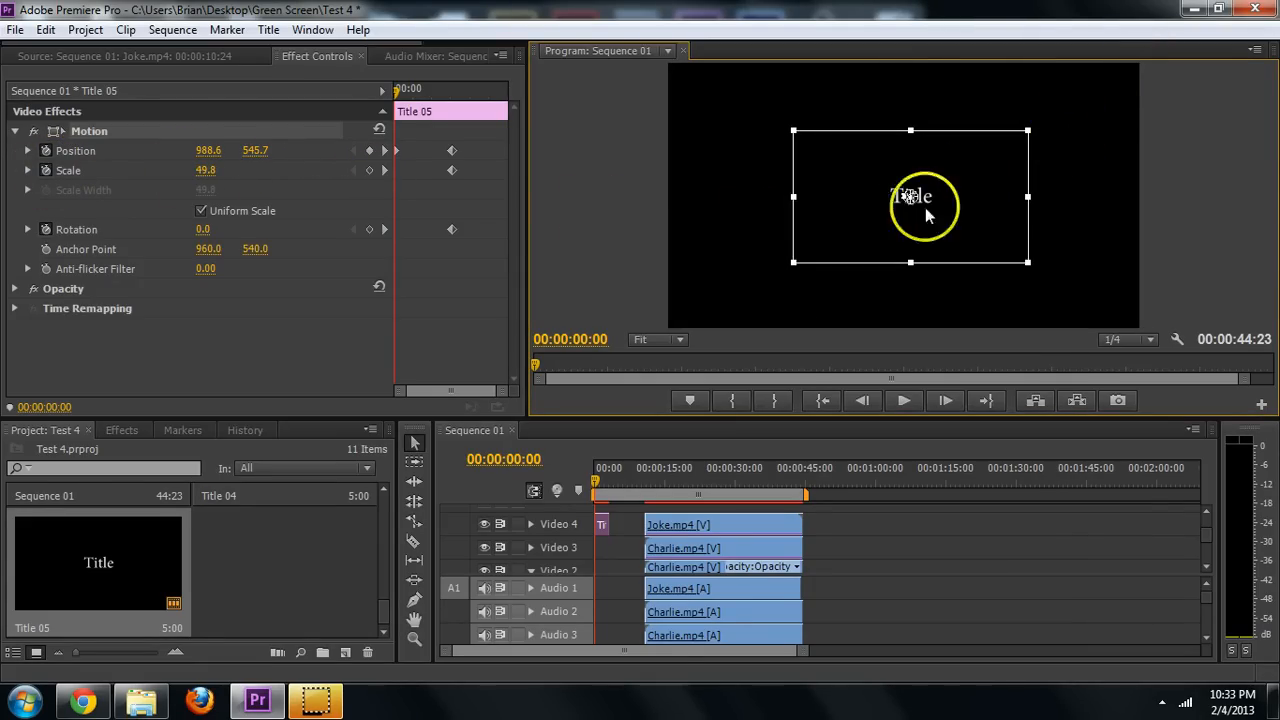
{"action": "left_click_drag", "start_coordinate": [916, 198], "coordinate": [661, 130]}
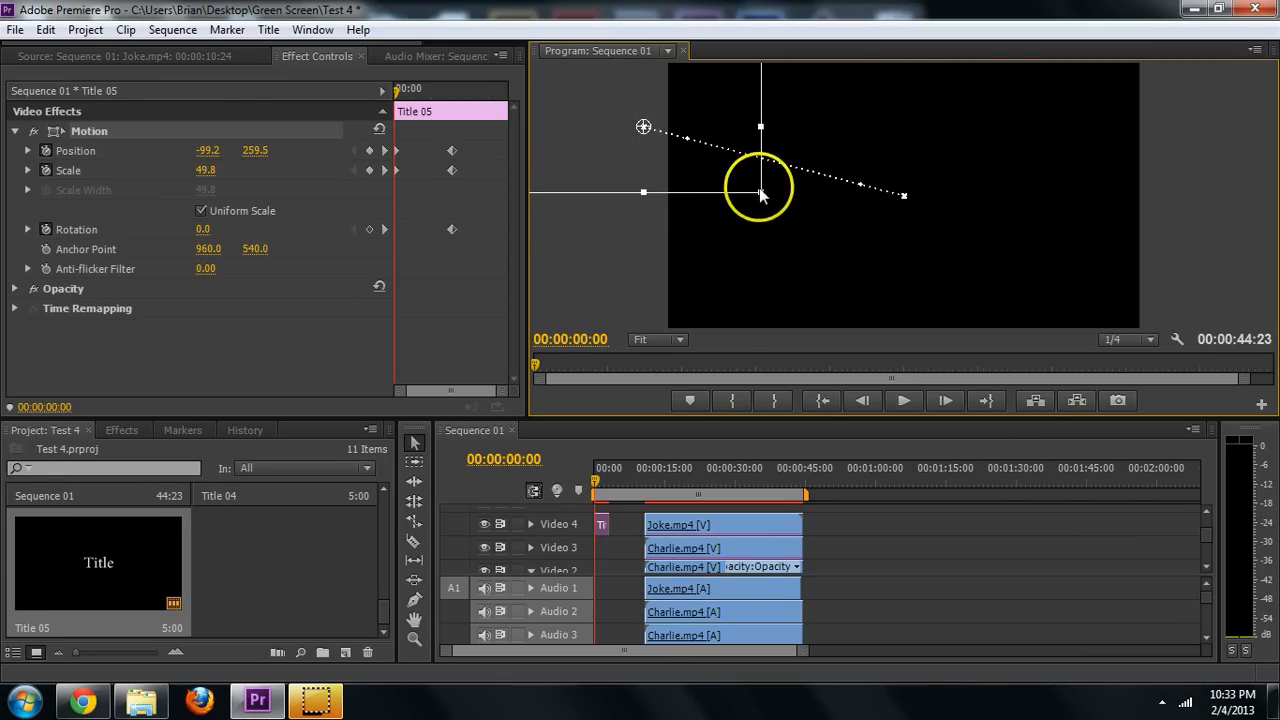
{"action": "left_click", "coordinate": [737, 234]}
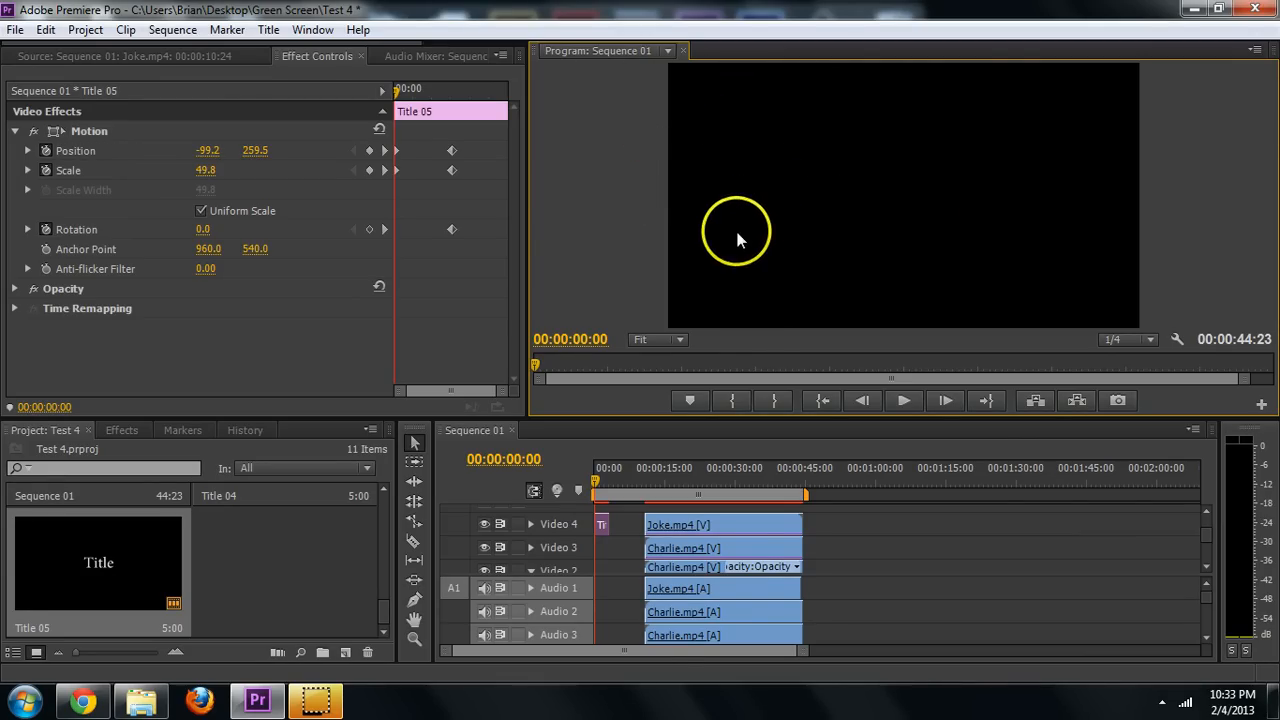
Play back the title animation from the start of the sequence
{"action": "mouse_move", "coordinate": [597, 481]}
{"action": "left_mouse_down"}
{"action": "mouse_move", "coordinate": [613, 480]}
{"action": "mouse_move", "coordinate": [595, 481]}
{"action": "left_mouse_up"}
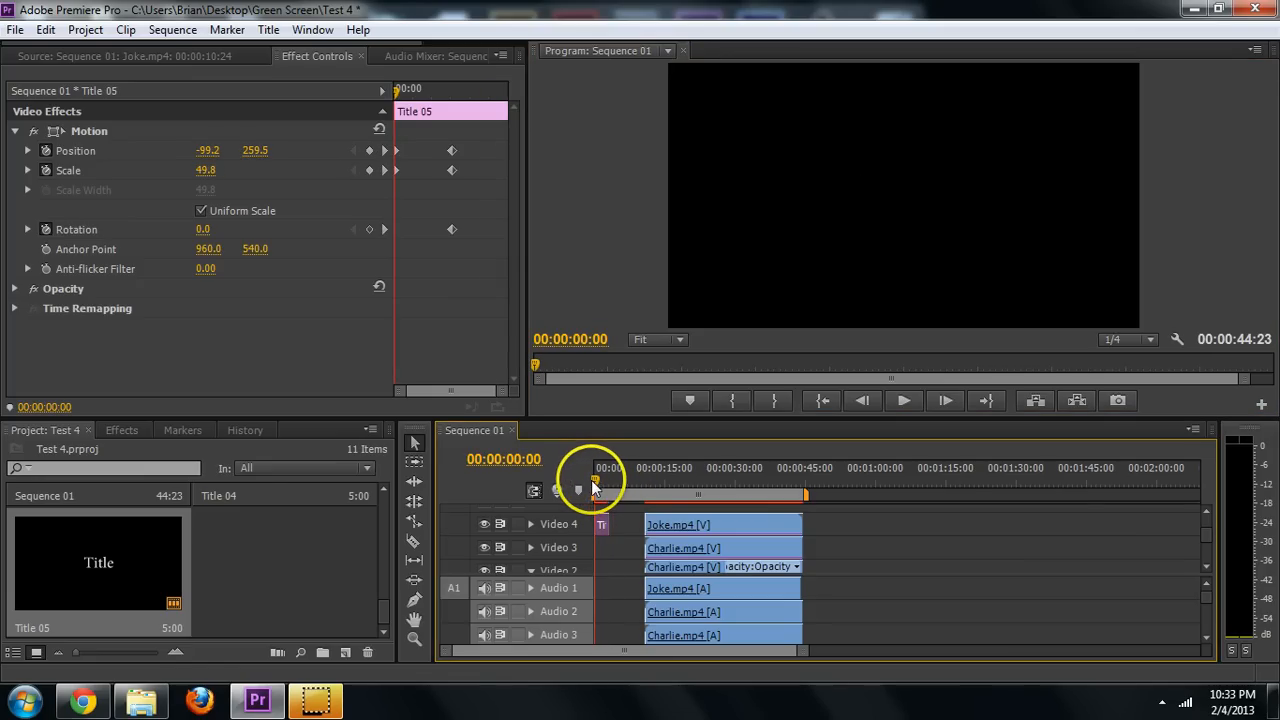
{"action": "key", "text": "space"}
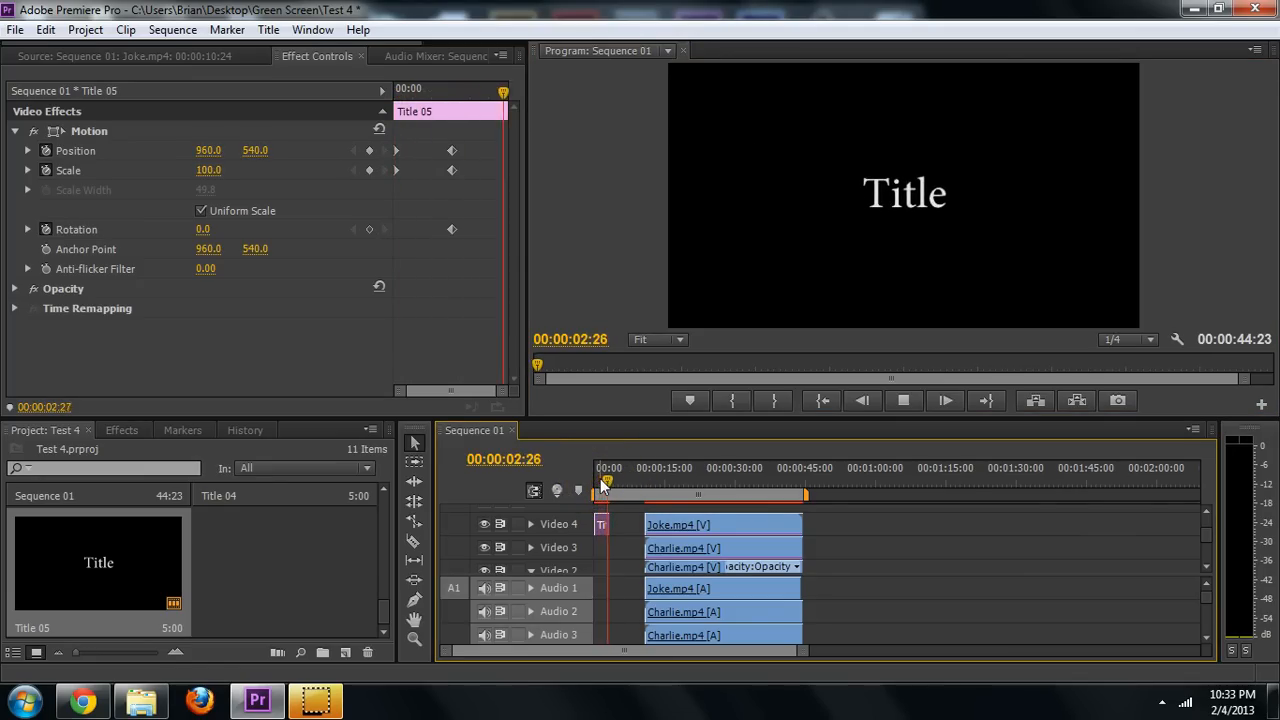
Add a Rotation keyframe at the start of the title clip and set it to 36°
{"action": "left_click_drag", "start_coordinate": [507, 91], "coordinate": [380, 116]}
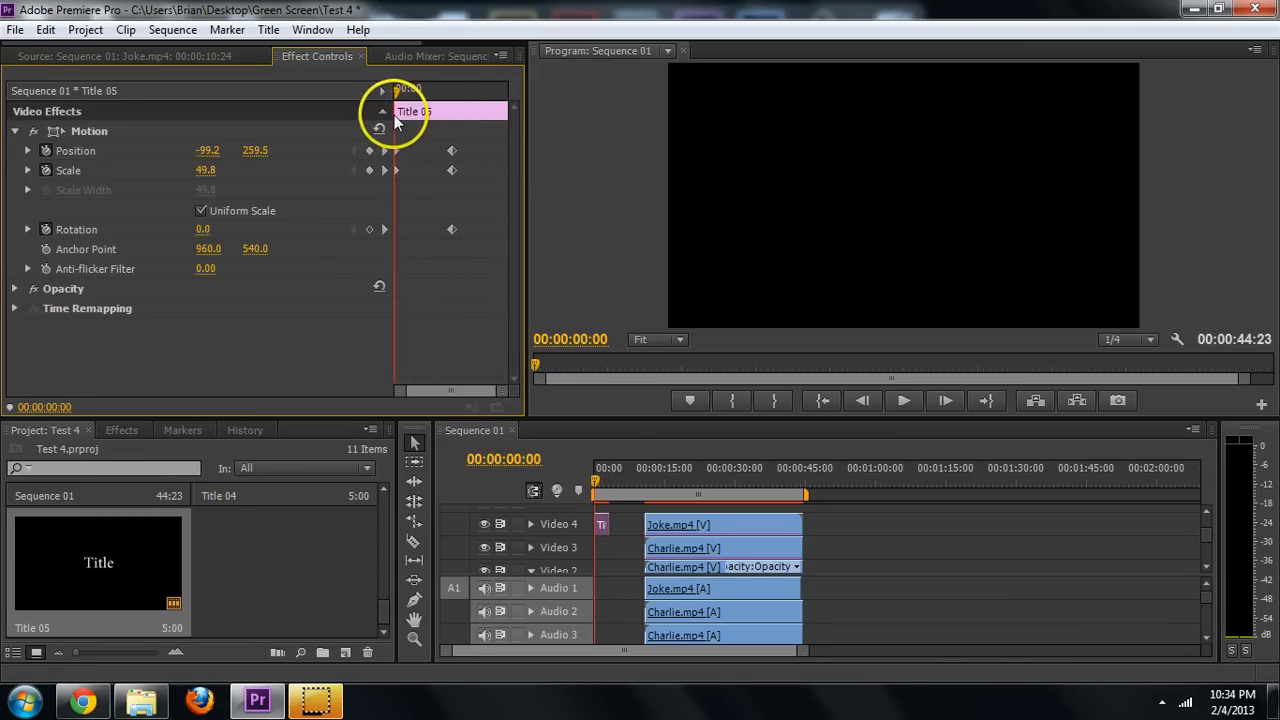
{"action": "left_click", "coordinate": [366, 230]}
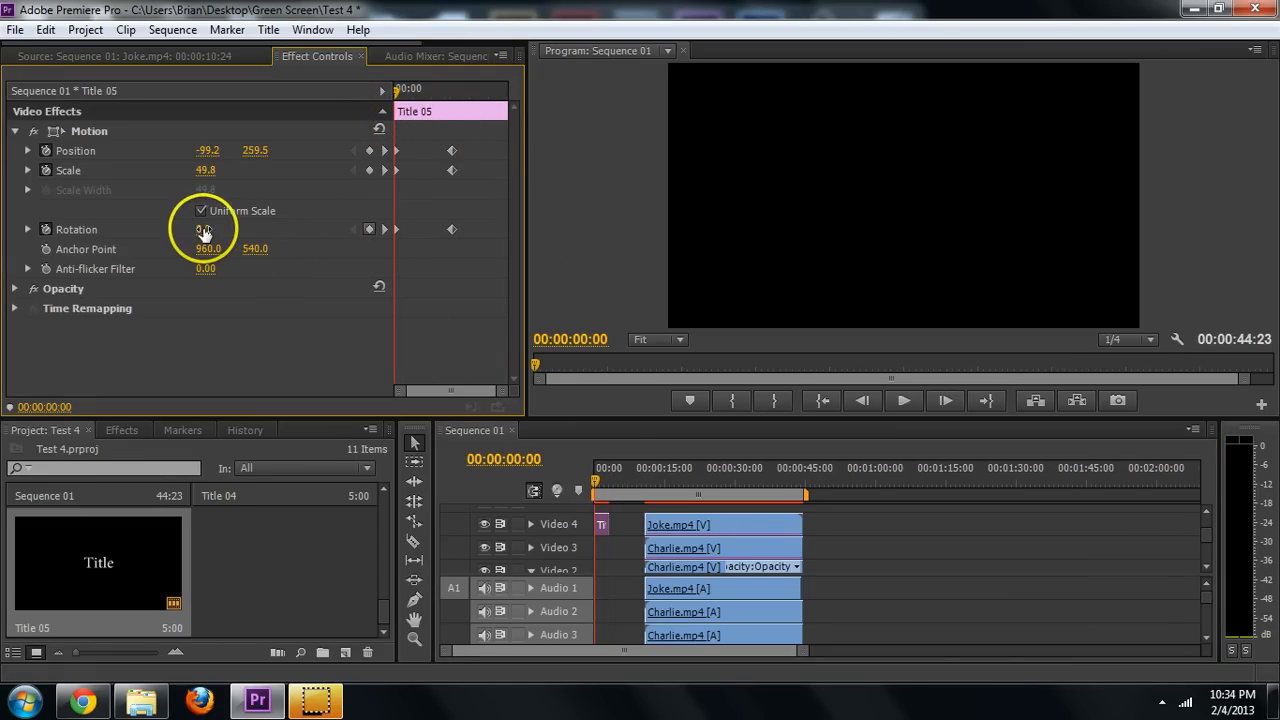
{"action": "left_click_drag", "start_coordinate": [224, 228], "coordinate": [238, 230]}
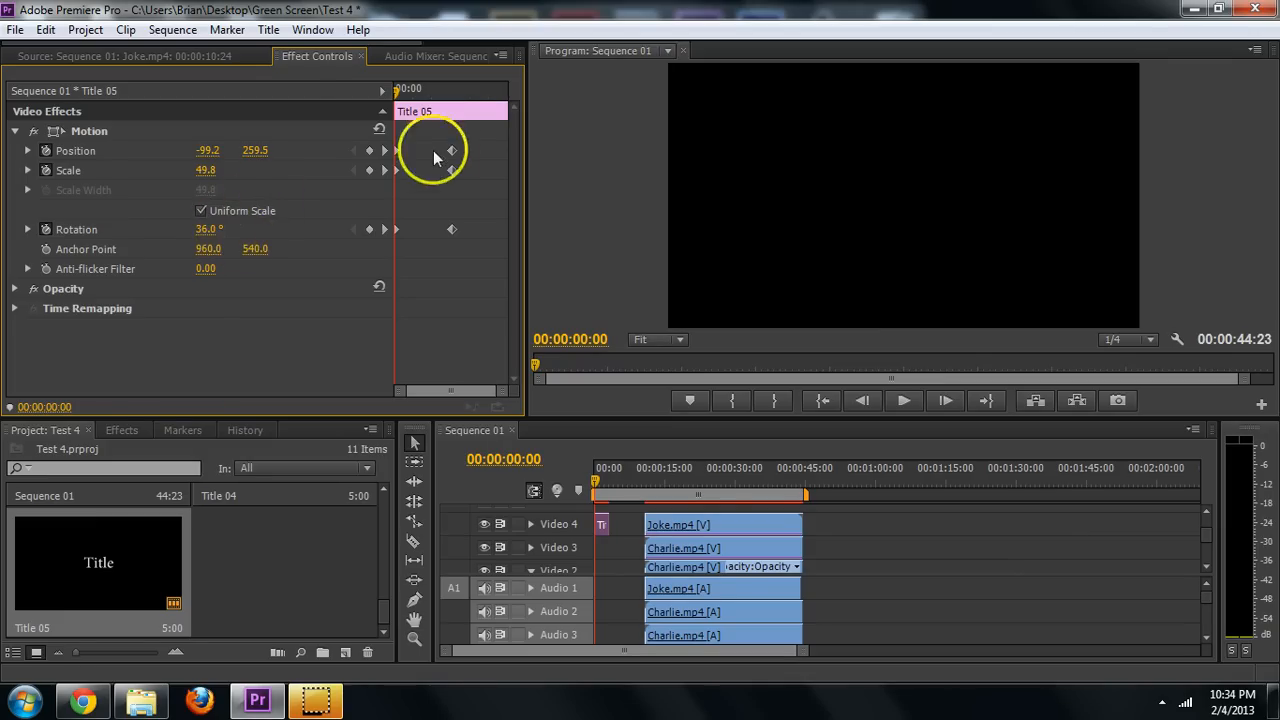
At 00:00:03:00, enlarge the title in the frame to a scale of about 108.5
{"action": "left_click_drag", "start_coordinate": [396, 96], "coordinate": [508, 117]}
{"action": "left_click", "coordinate": [902, 192]}
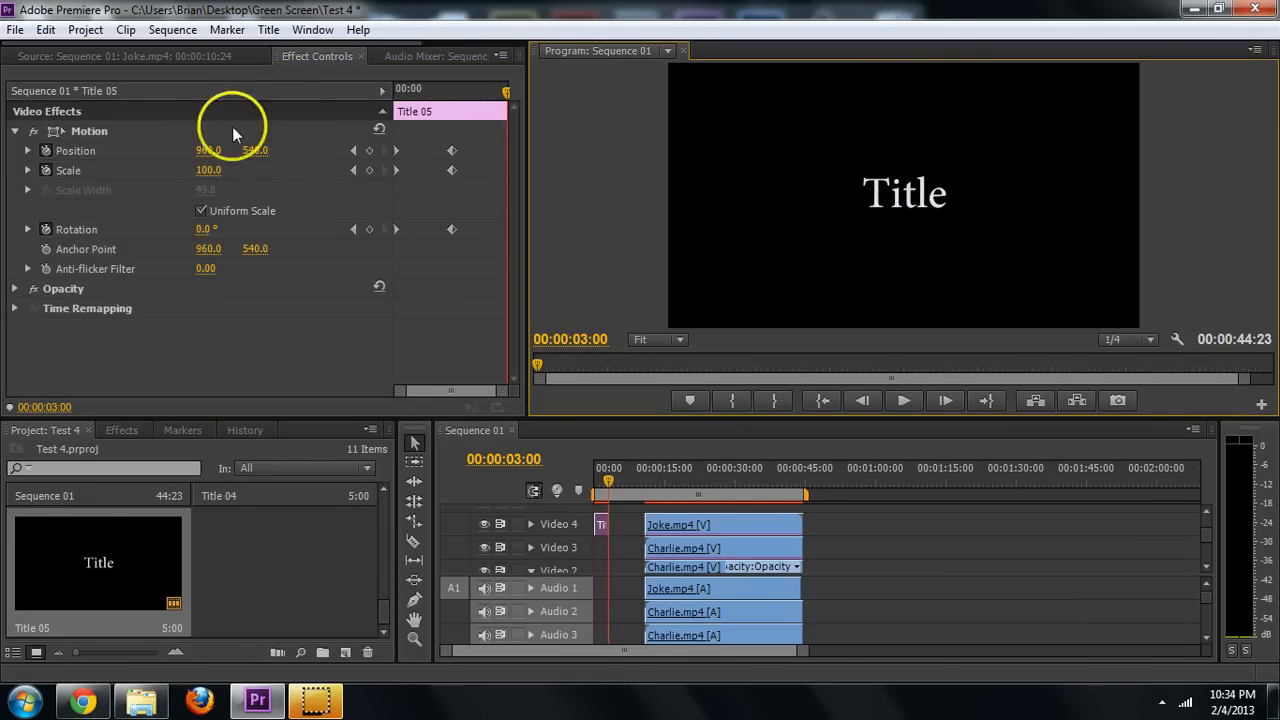
{"action": "left_click", "coordinate": [62, 152]}
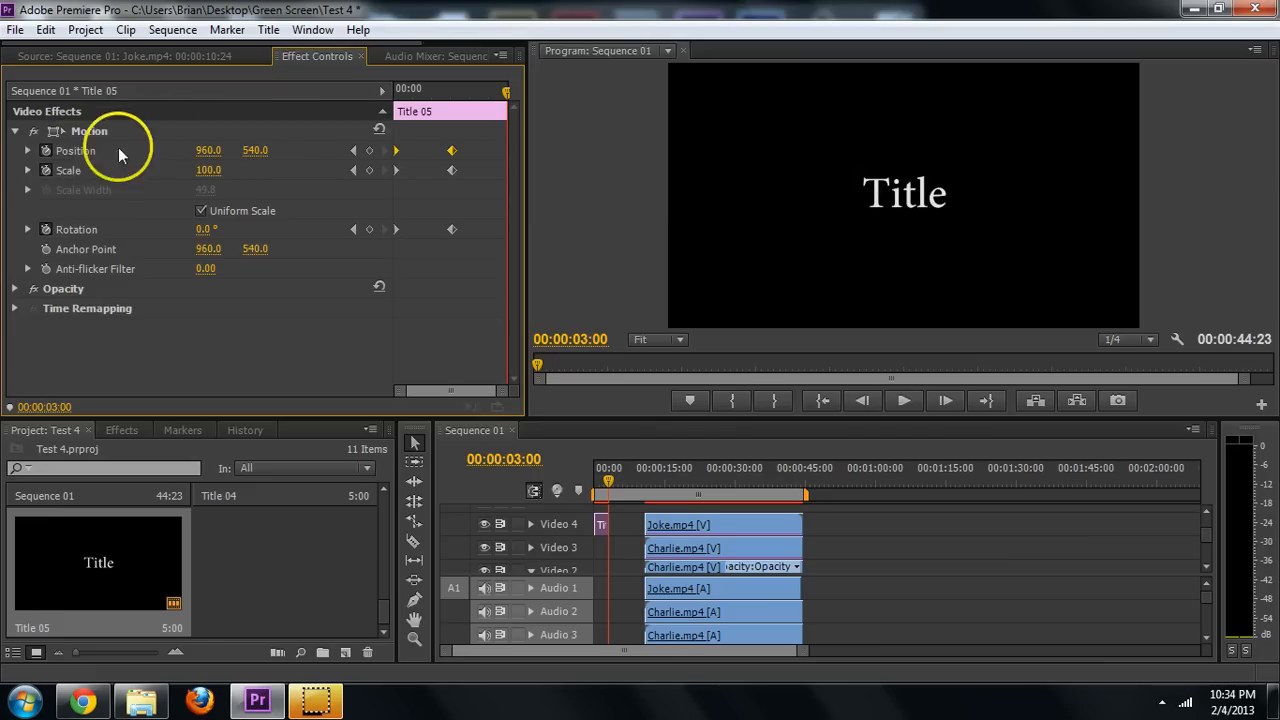
{"action": "left_click", "coordinate": [90, 134]}
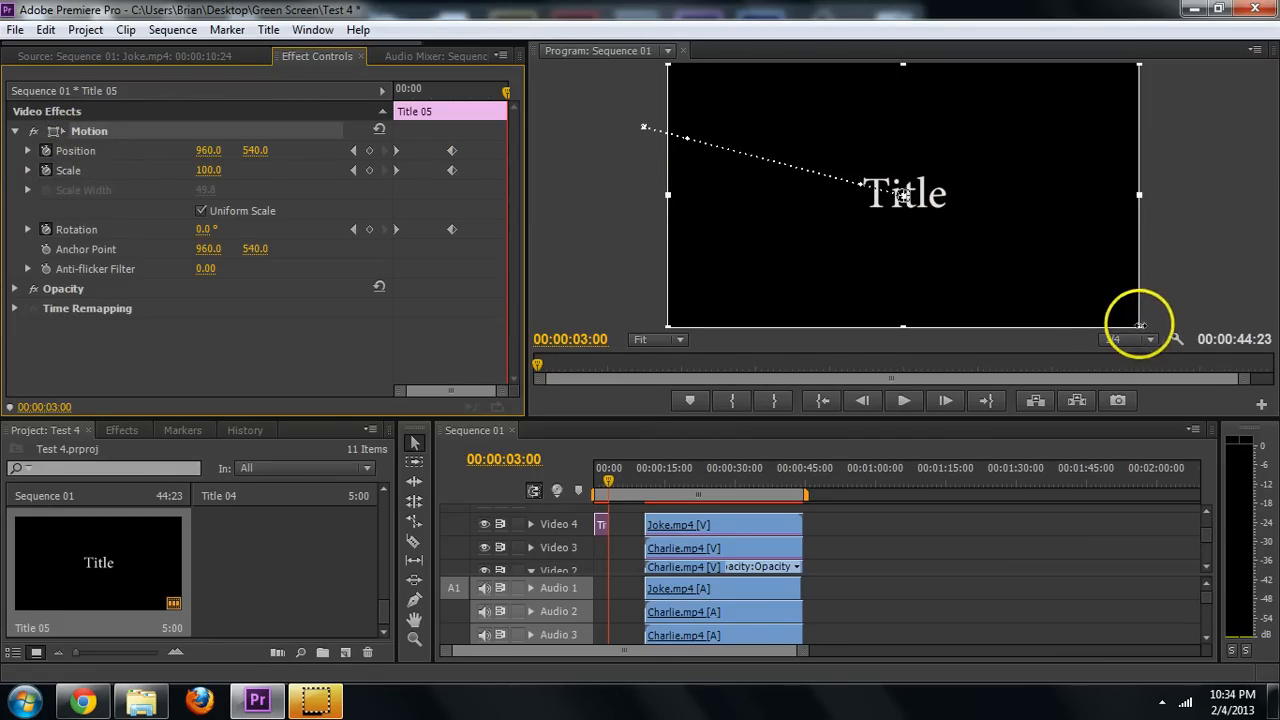
{"action": "left_click_drag", "start_coordinate": [1140, 330], "coordinate": [1235, 321]}
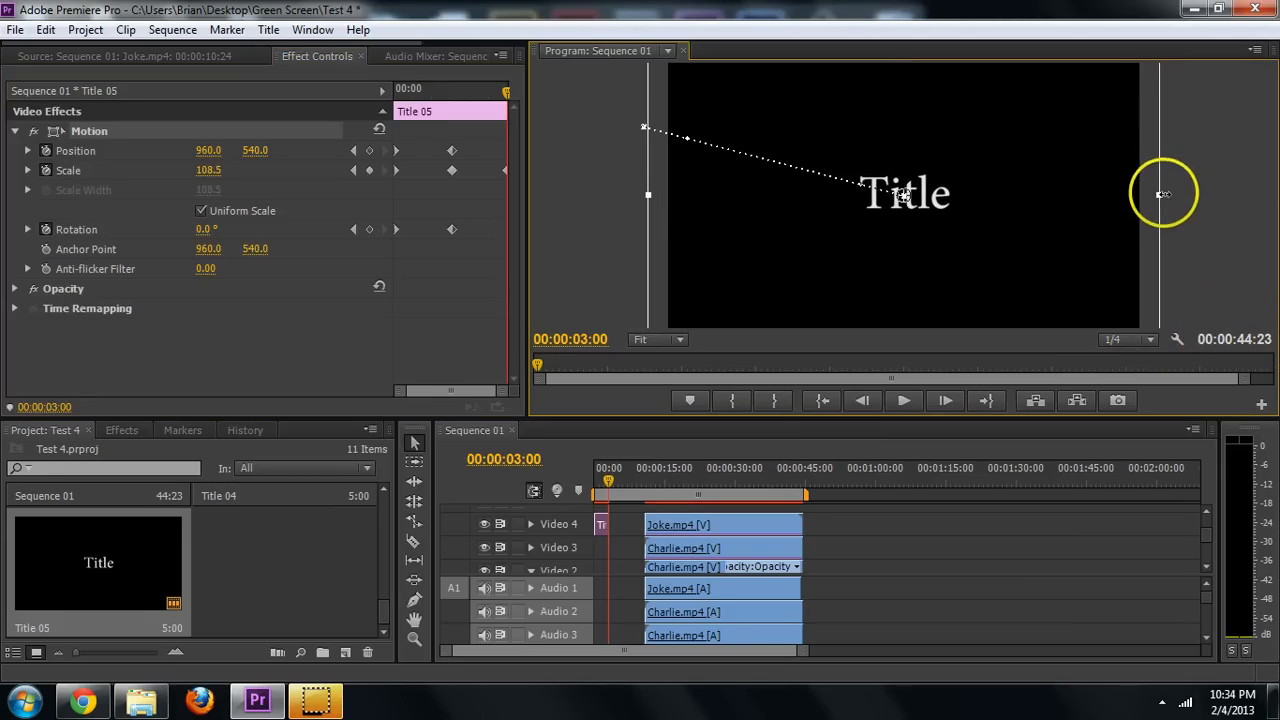
At 00:00:03:00, scale the title to about 129, move it off the frame to about 2120, 864, and rotate it to about -24°
{"action": "left_click_drag", "start_coordinate": [1163, 194], "coordinate": [1208, 195]}
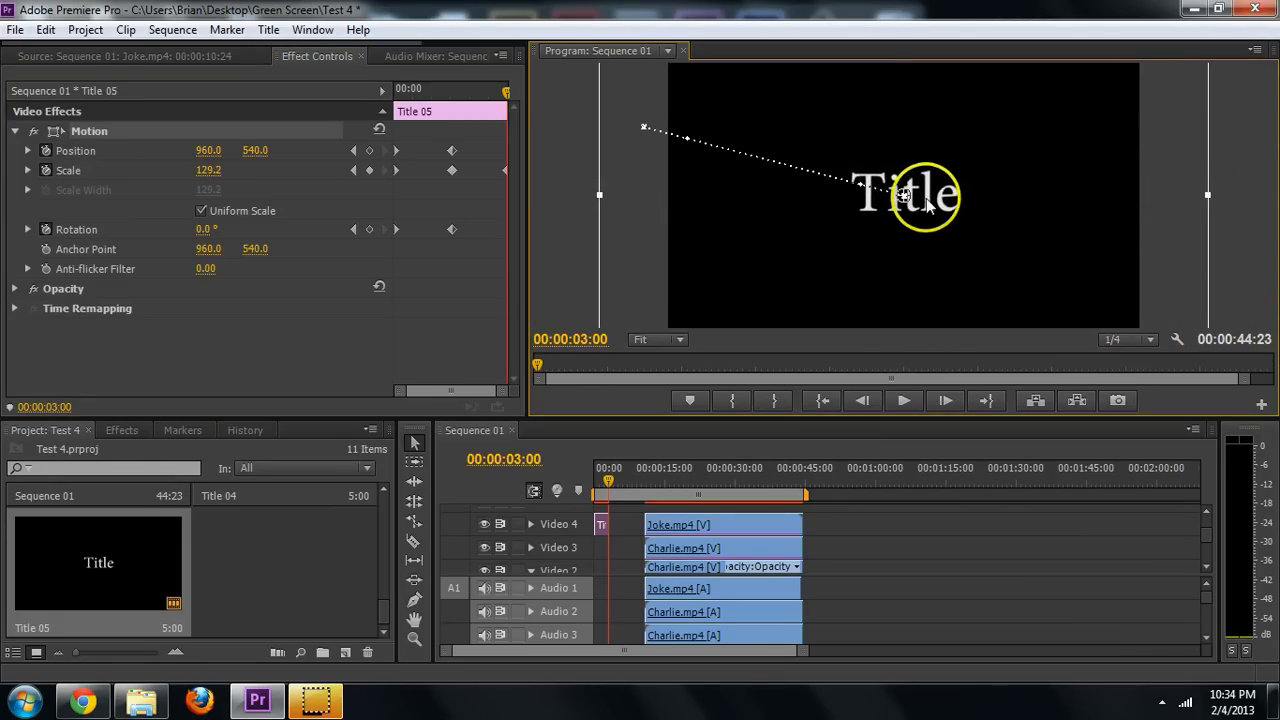
{"action": "left_click_drag", "start_coordinate": [928, 204], "coordinate": [1215, 280]}
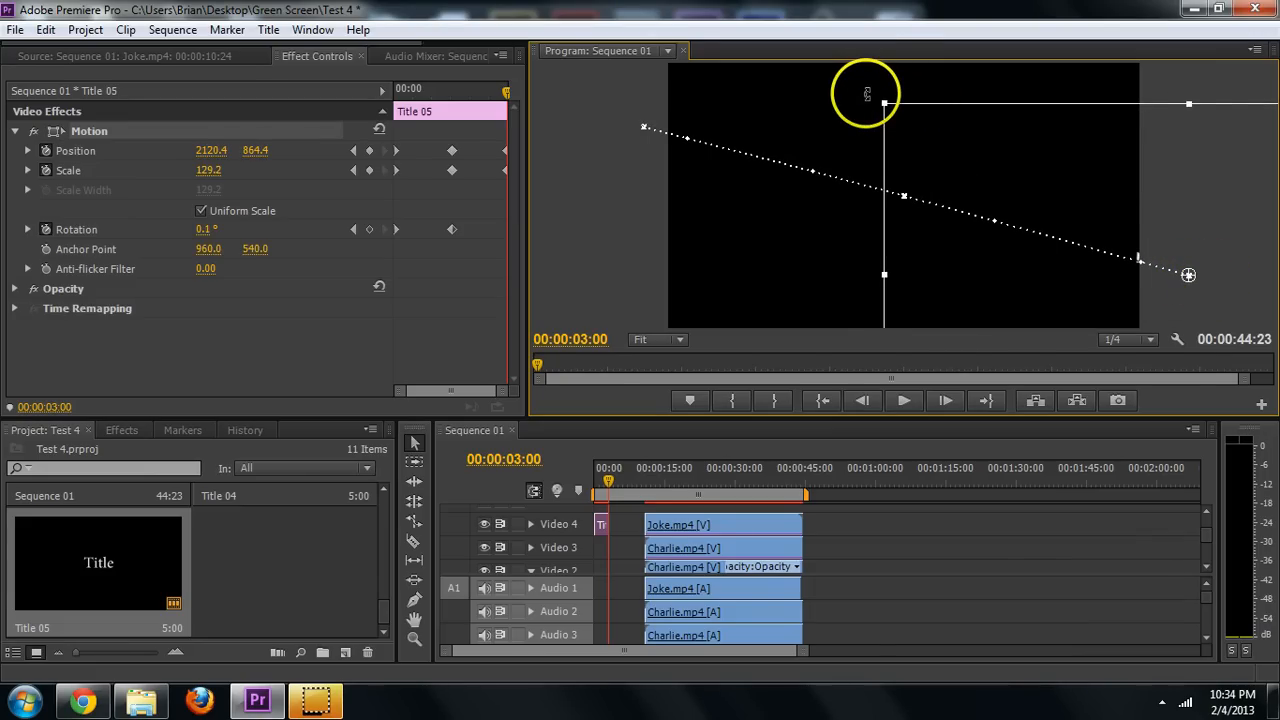
{"action": "left_click_drag", "start_coordinate": [867, 94], "coordinate": [843, 248]}
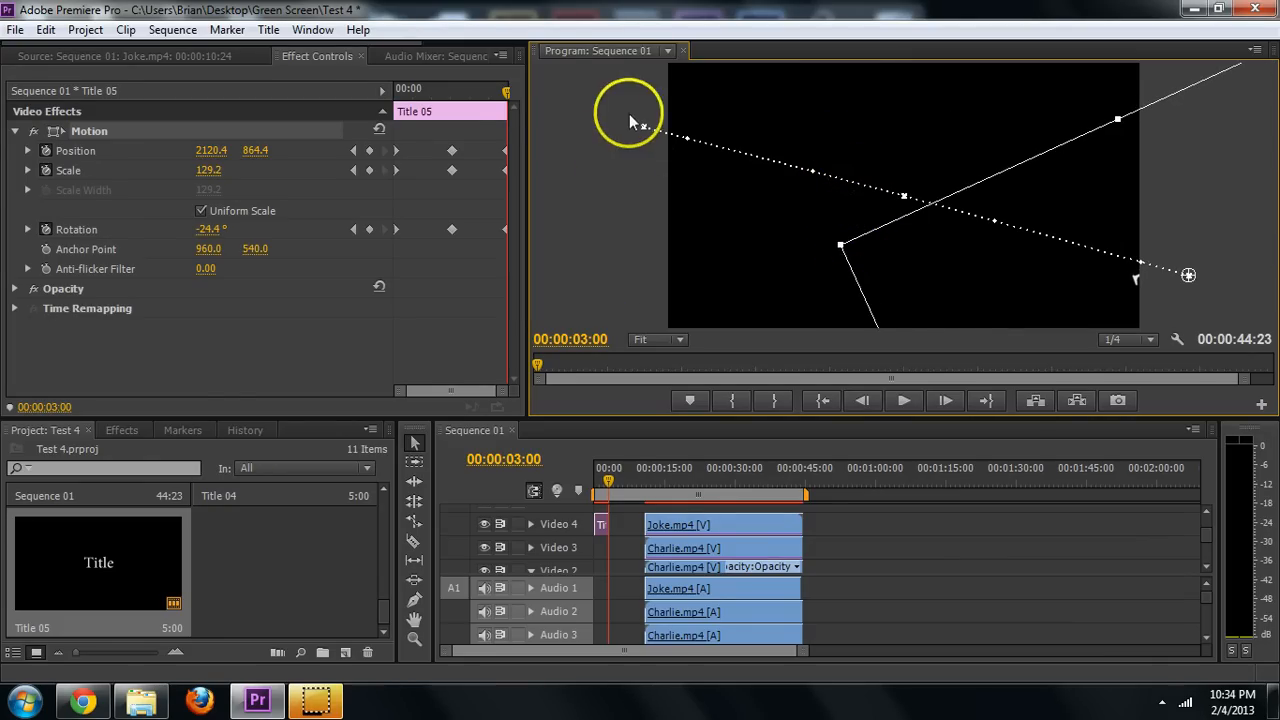
Apply Gaussian Blur to the title clip and add a Blurriness keyframe of 0 at 00:00:01:16
{"action": "left_click_drag", "start_coordinate": [508, 92], "coordinate": [449, 71]}
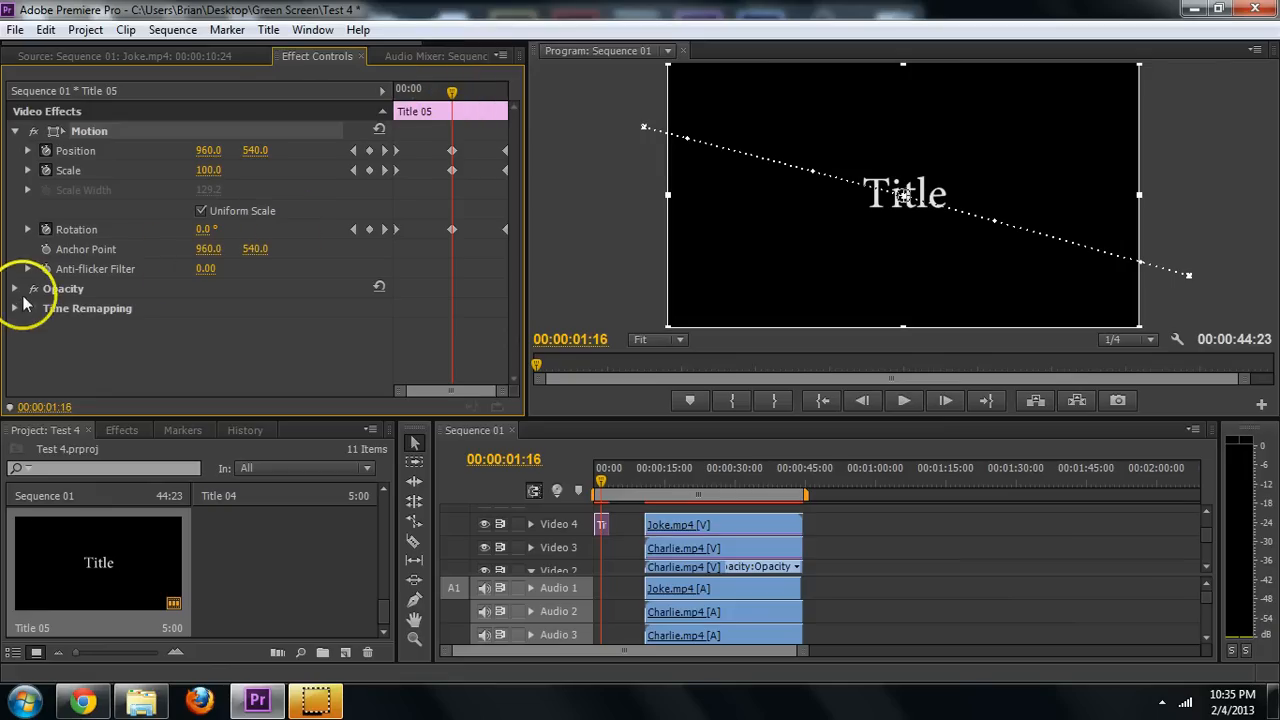
{"action": "left_click", "coordinate": [122, 430]}
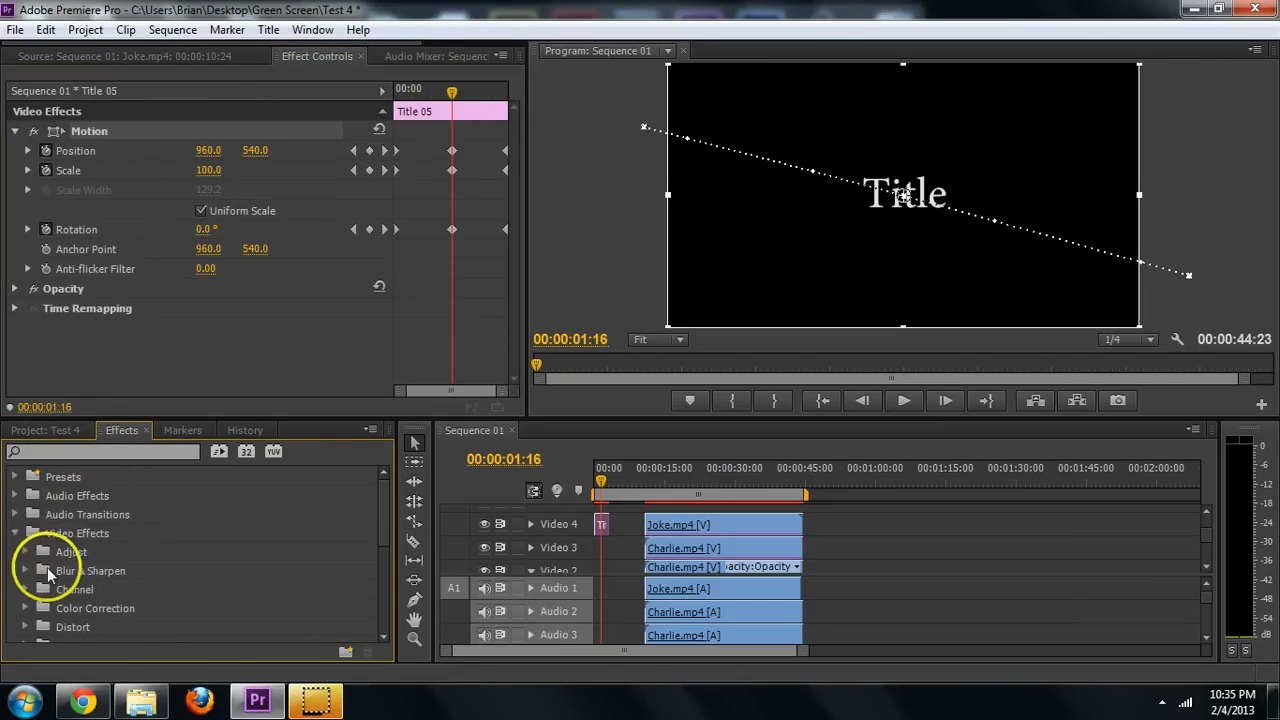
{"action": "left_click", "coordinate": [24, 570]}
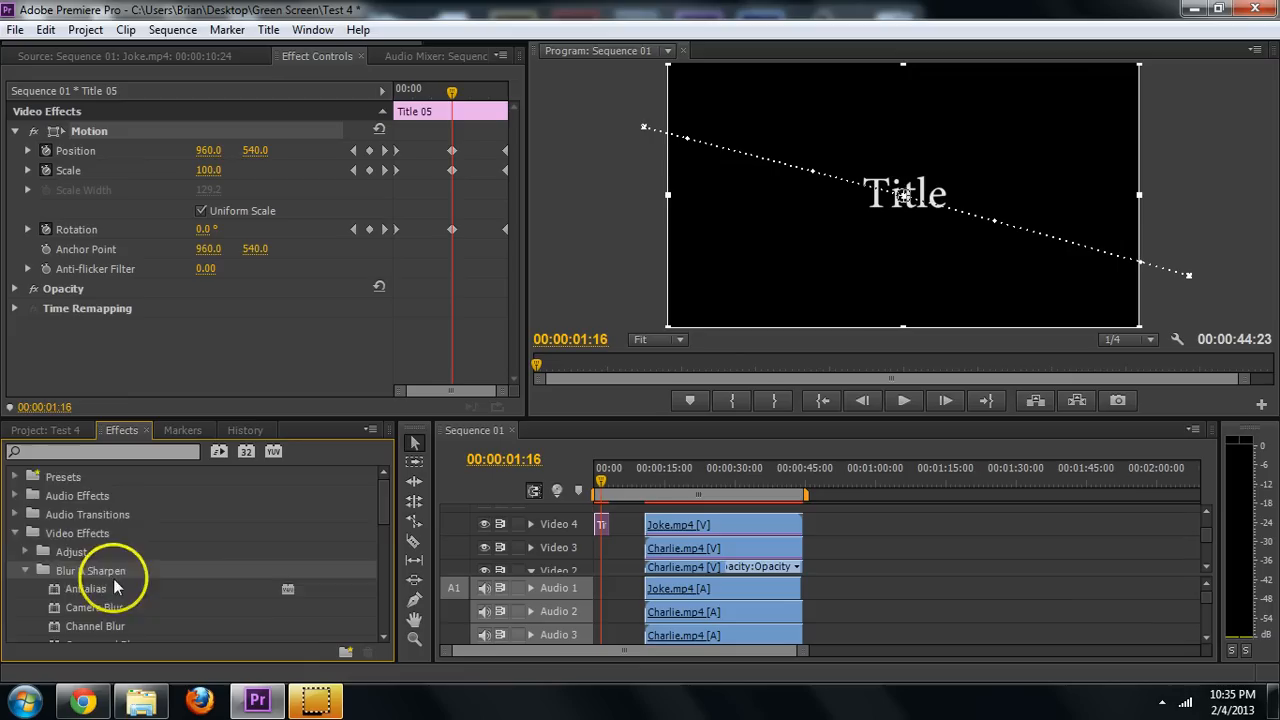
{"action": "scroll", "coordinate": [150, 585], "scroll_direction": "down", "scroll_amount": 2}
{"action": "scroll", "coordinate": [178, 588], "scroll_direction": "down", "scroll_amount": 1}
{"action": "left_click_drag", "start_coordinate": [86, 607], "coordinate": [597, 522]}
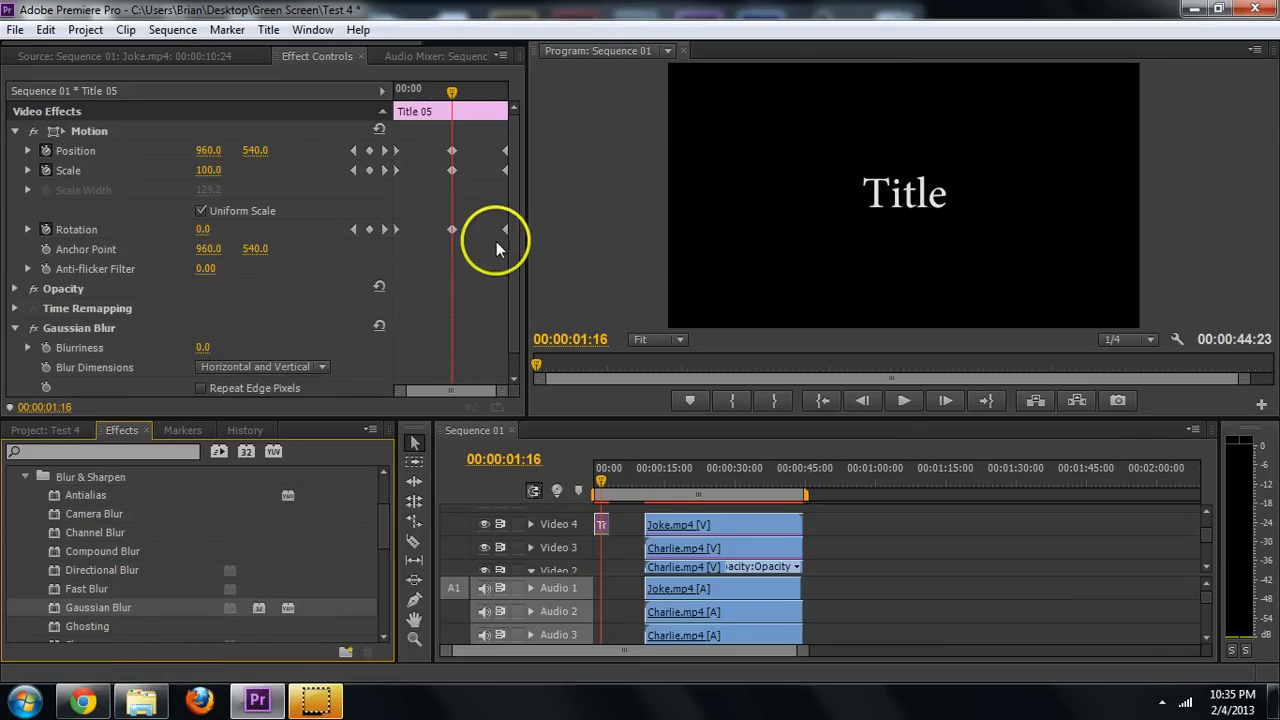
{"action": "scroll", "coordinate": [511, 314], "scroll_direction": "down", "scroll_amount": 1}
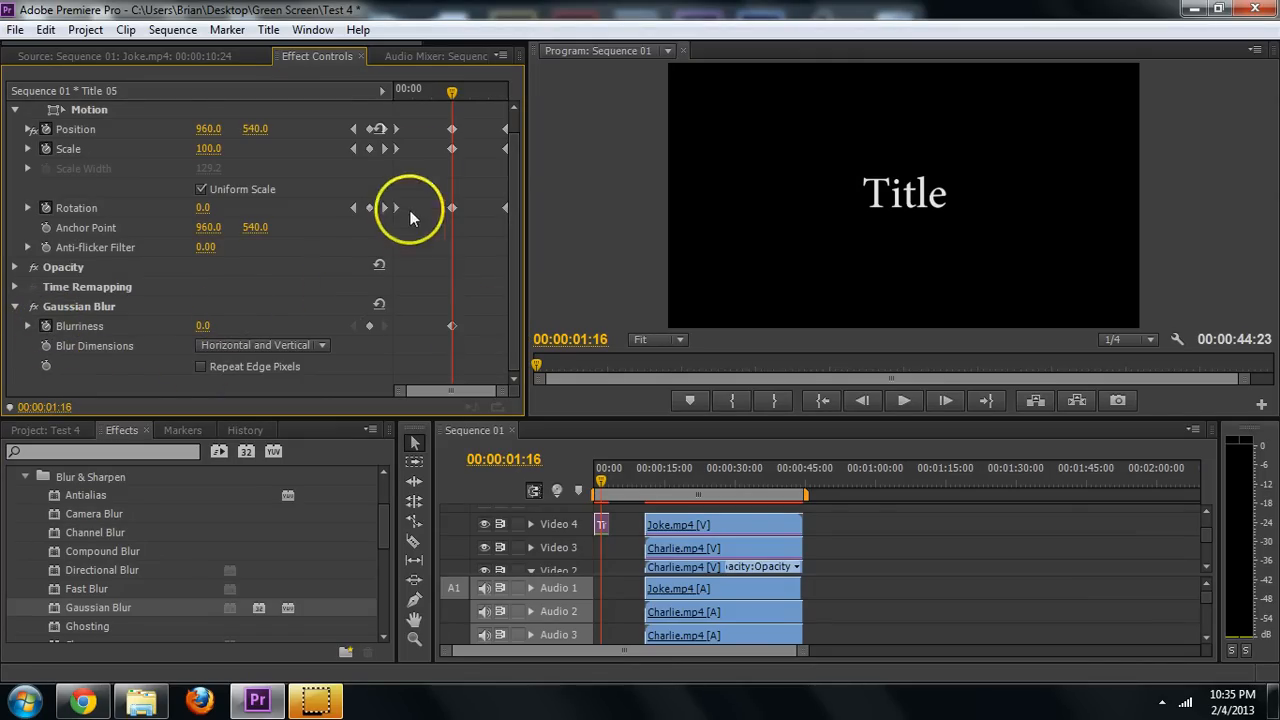
Add a Blurriness keyframe at the start of the title clip and set it to 183
{"action": "left_click_drag", "start_coordinate": [447, 105], "coordinate": [380, 106]}
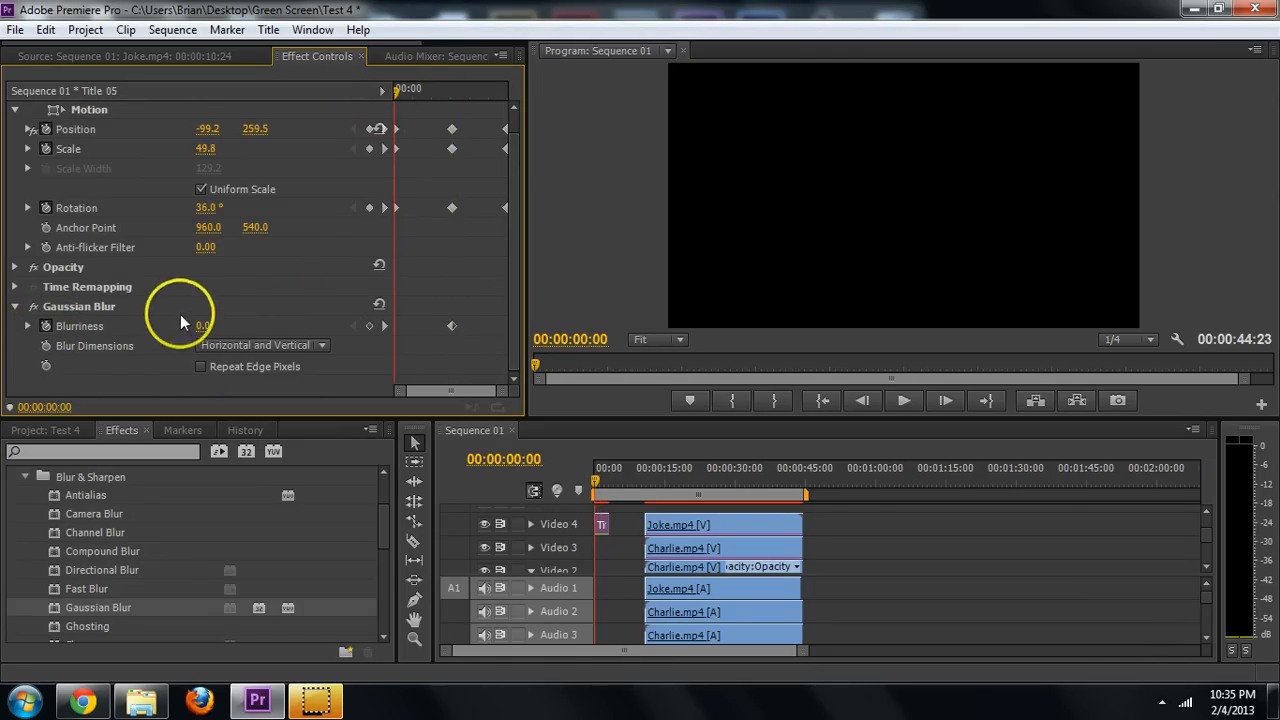
{"action": "left_click", "coordinate": [370, 325]}
{"action": "left_click_drag", "start_coordinate": [203, 327], "coordinate": [395, 306]}
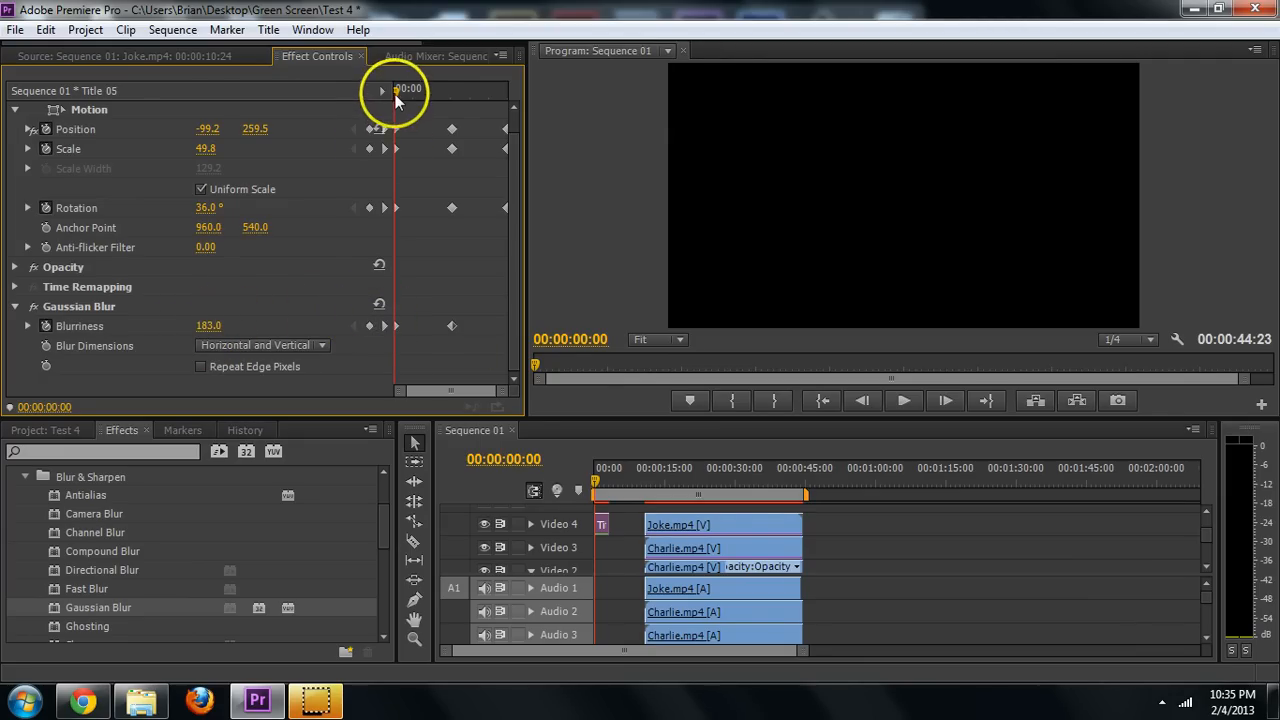
Add a Blurriness keyframe at 00:00:02:29 and set it to 262
{"action": "left_click_drag", "start_coordinate": [423, 92], "coordinate": [508, 114]}
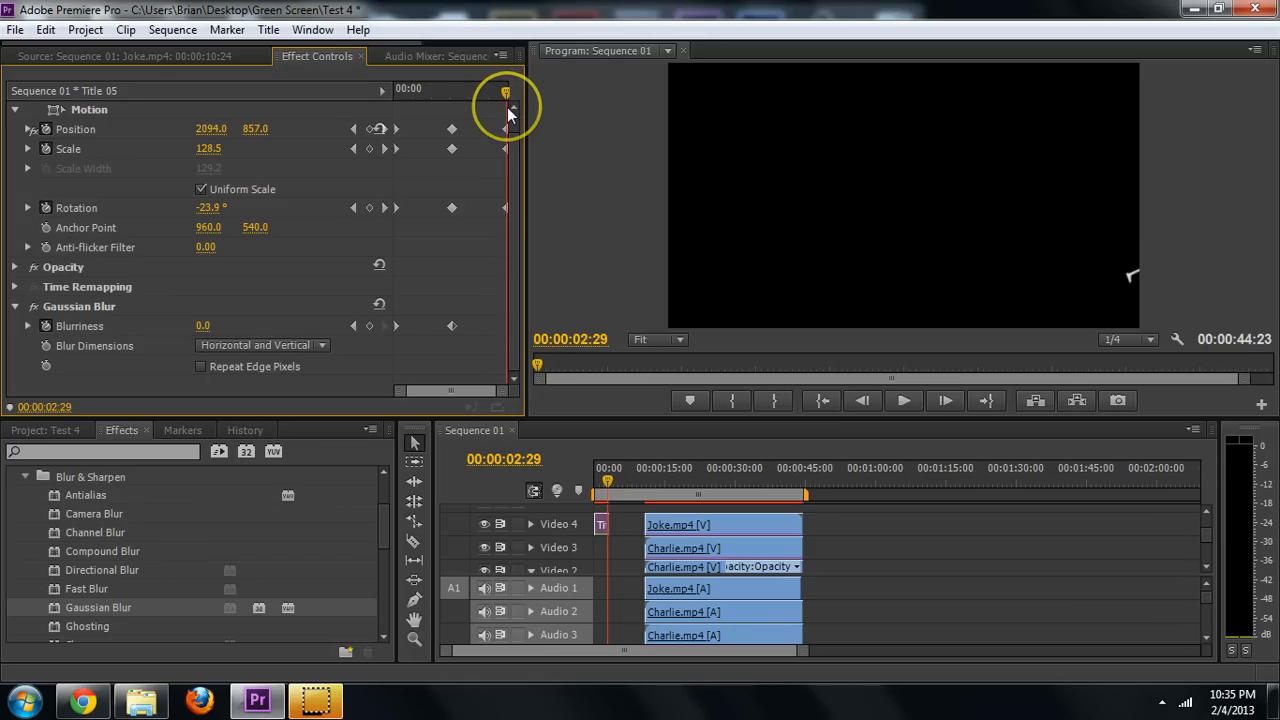
{"action": "scroll", "coordinate": [266, 301], "scroll_direction": "up", "scroll_amount": 1}
{"action": "left_click", "coordinate": [369, 344]}
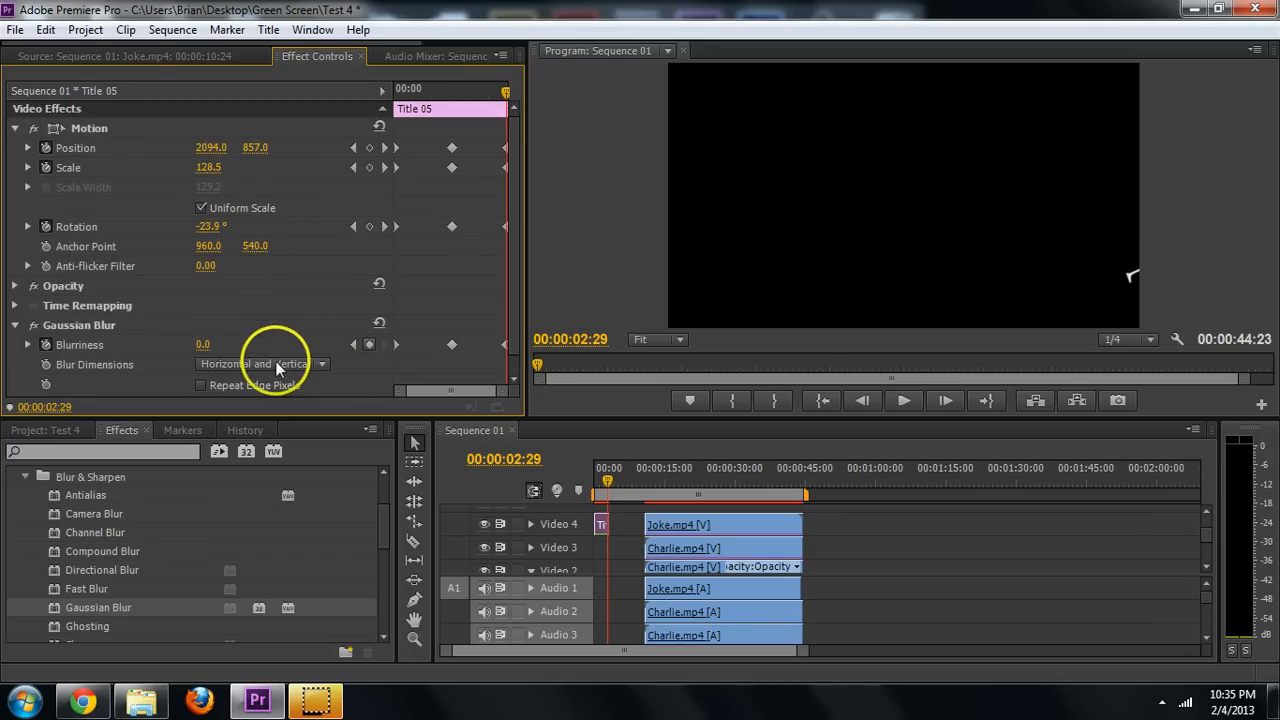
{"action": "left_click_drag", "start_coordinate": [196, 350], "coordinate": [440, 330]}
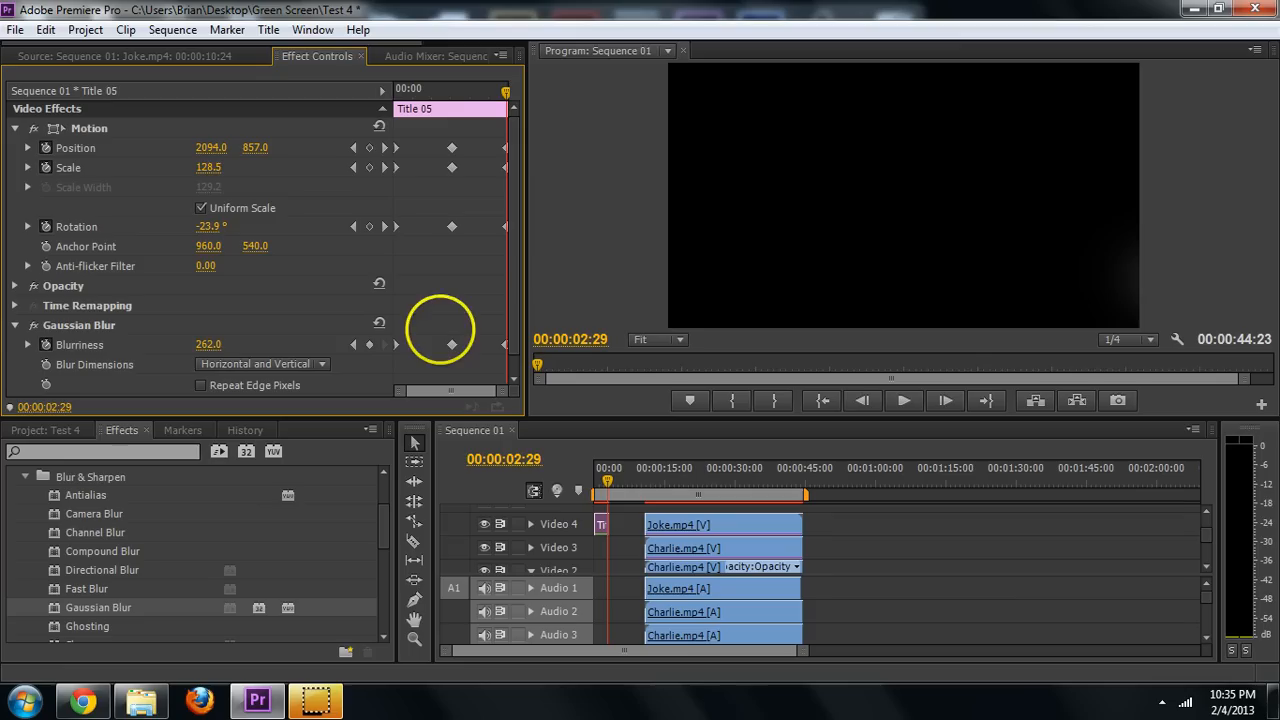
Play back the blurred title animation from the start of the sequence twice
{"action": "left_click_drag", "start_coordinate": [497, 98], "coordinate": [353, 94]}
{"action": "key", "text": "space"}
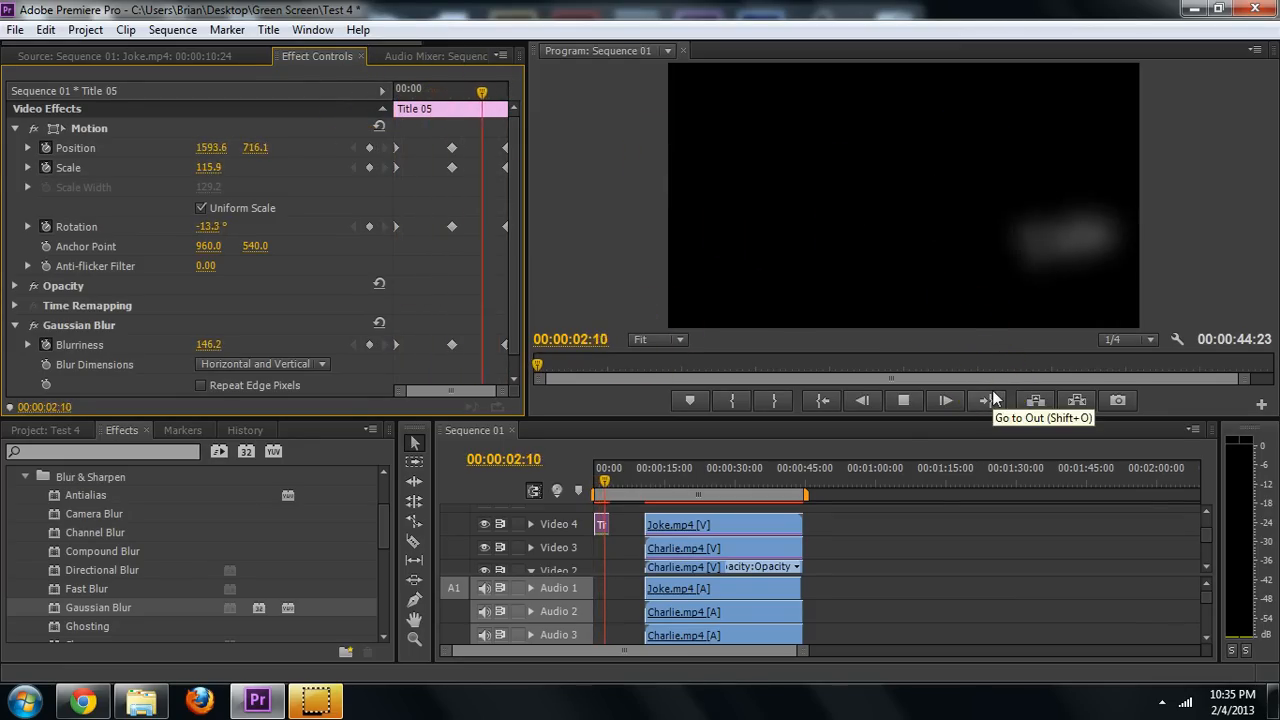
{"action": "left_click_drag", "start_coordinate": [504, 91], "coordinate": [365, 111]}
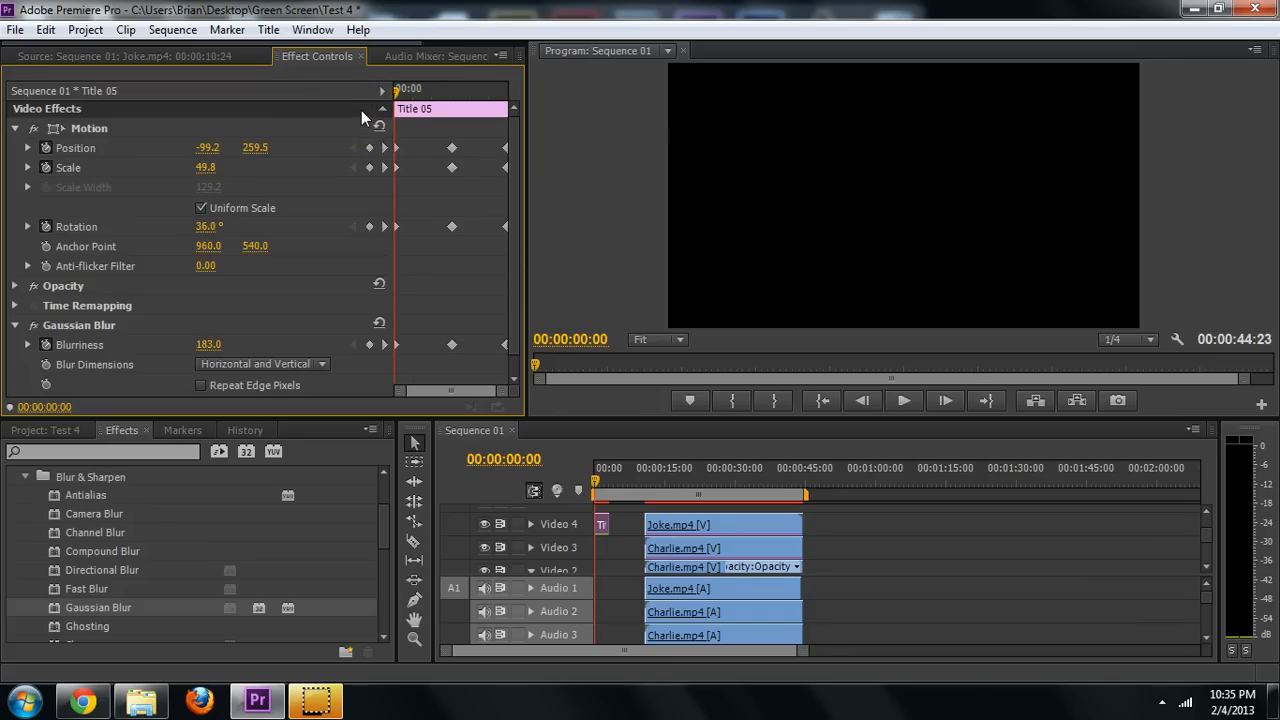
{"action": "key", "text": "space"}
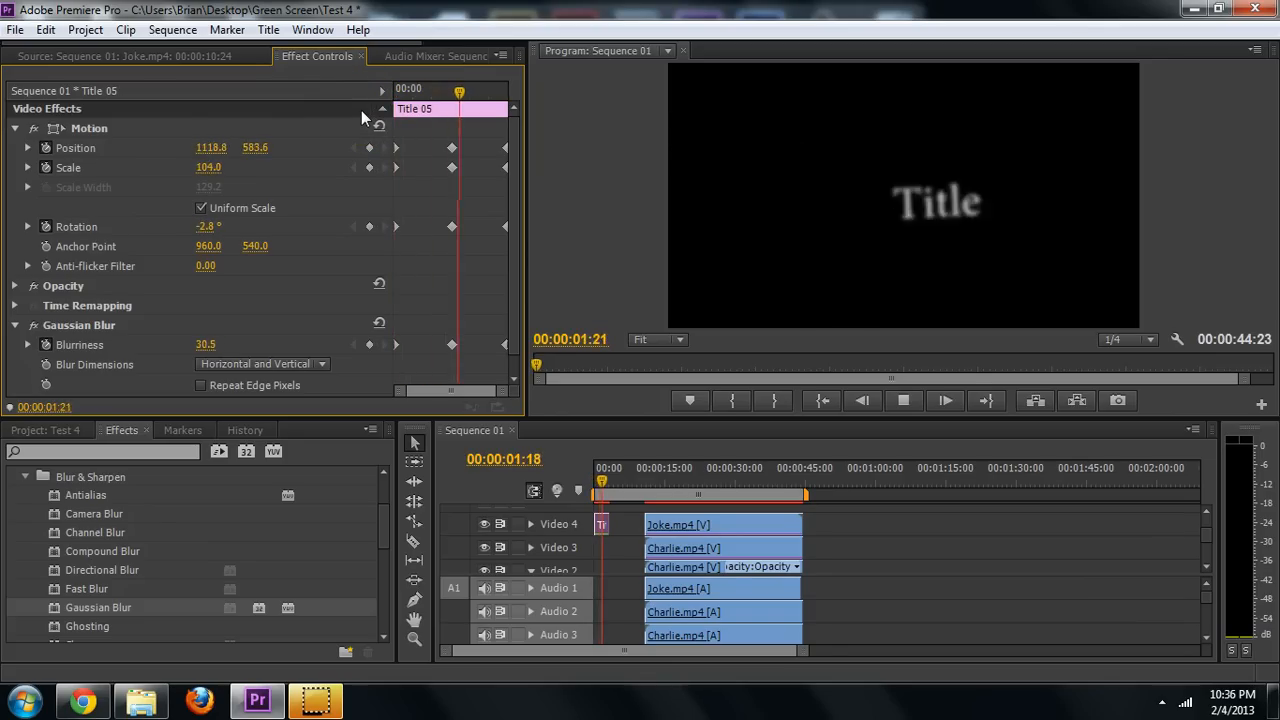
{"action": "left_click", "coordinate": [372, 109]}
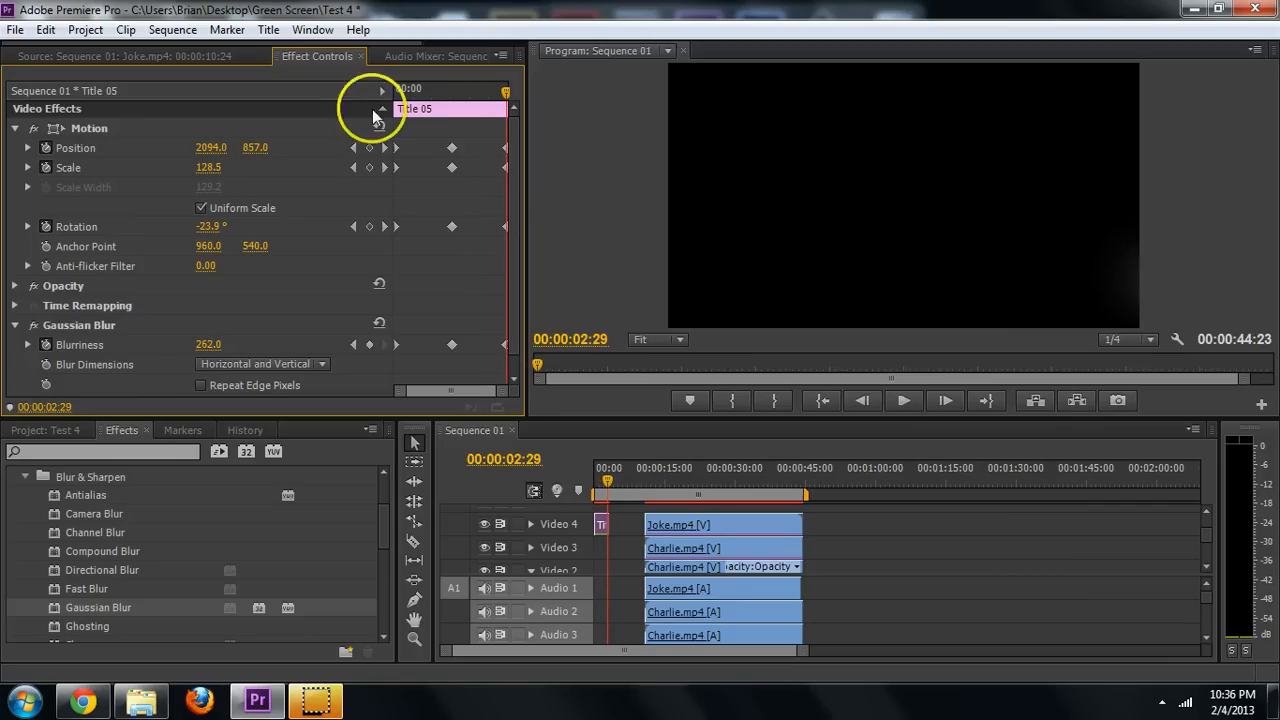
Extend the end of the title clip on Video 4 to about twice its length and select the clip
{"action": "left_click", "coordinate": [607, 530]}
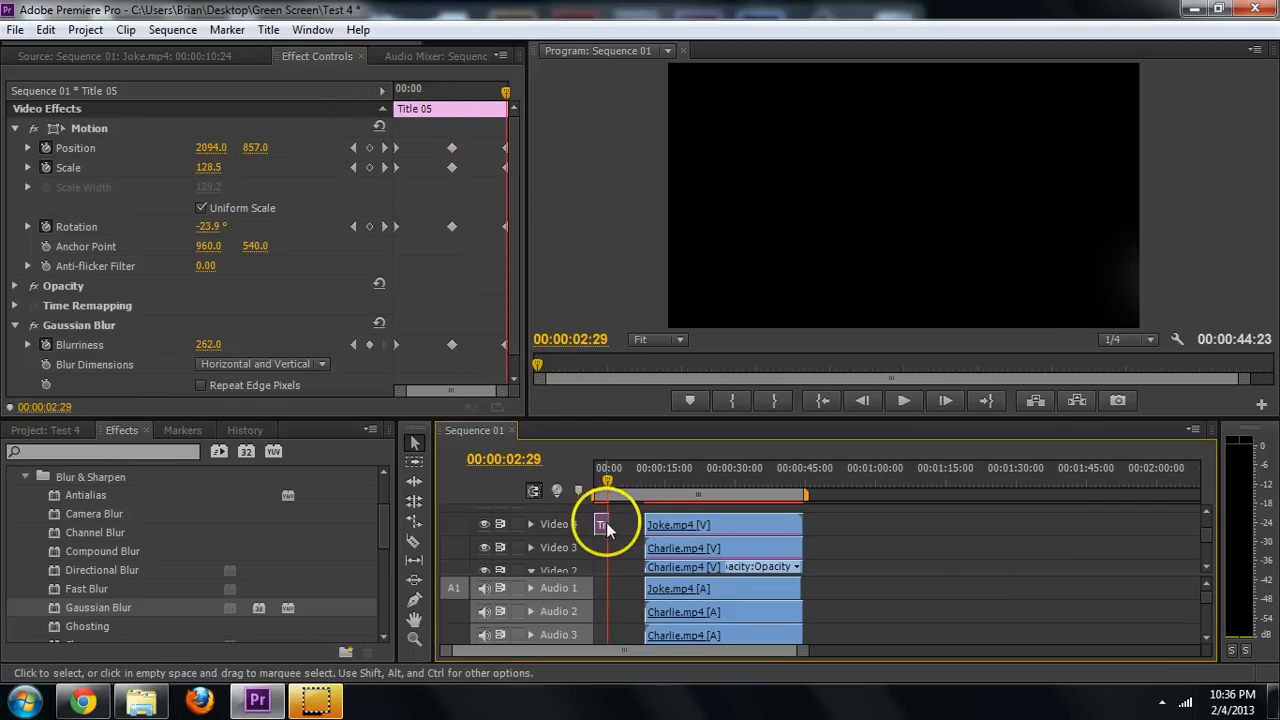
{"action": "left_click_drag", "start_coordinate": [617, 518], "coordinate": [630, 522]}
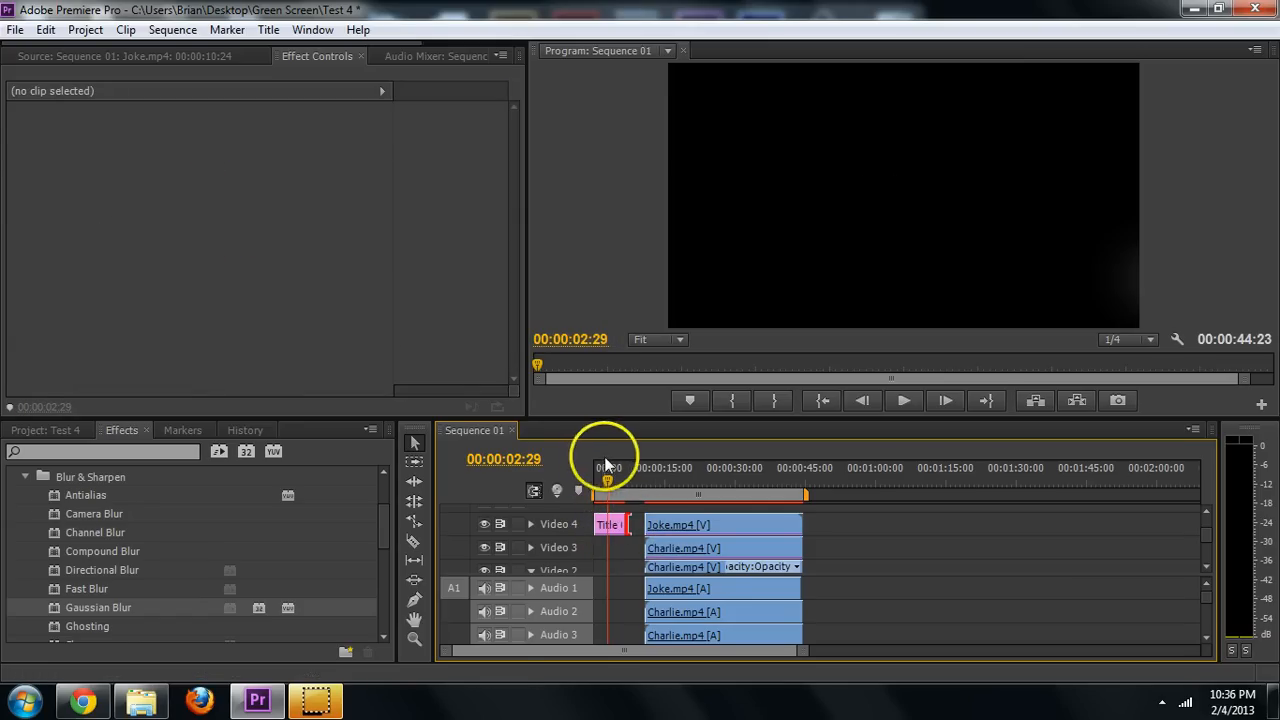
{"action": "left_click", "coordinate": [604, 524]}
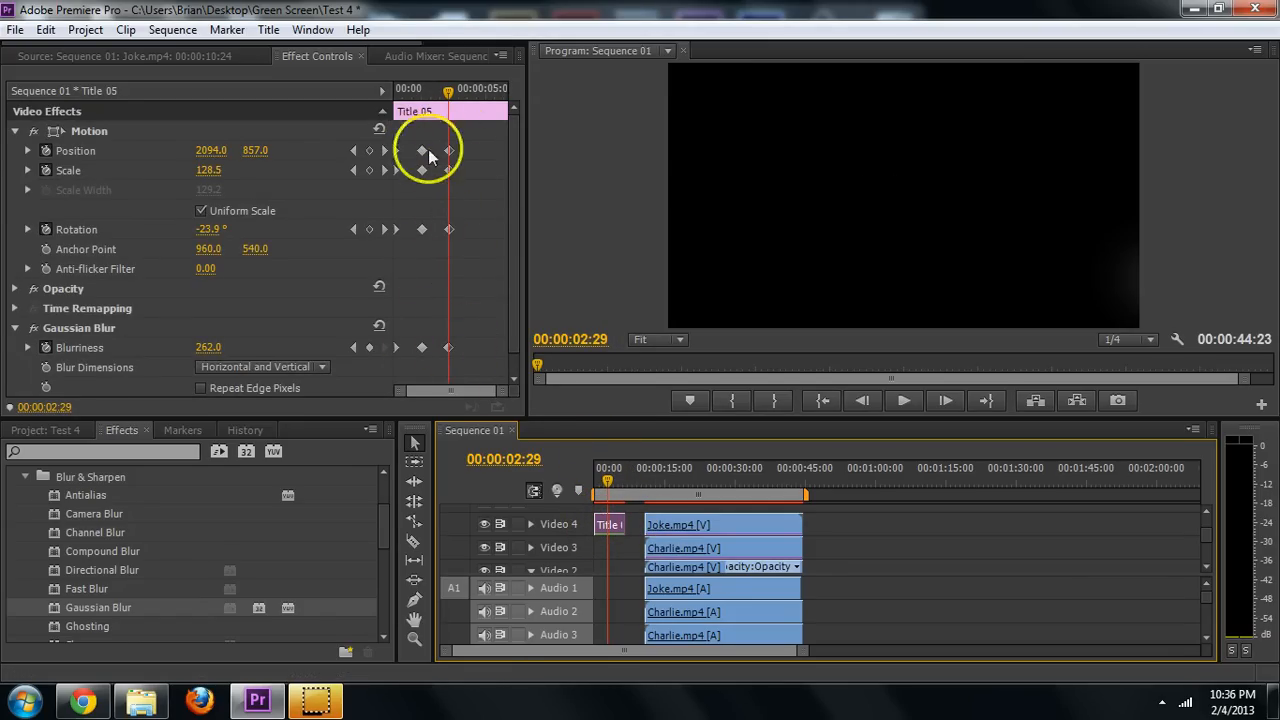
Play back the extended title clip from its start to check the animation's timing
{"action": "left_click_drag", "start_coordinate": [449, 95], "coordinate": [380, 100]}
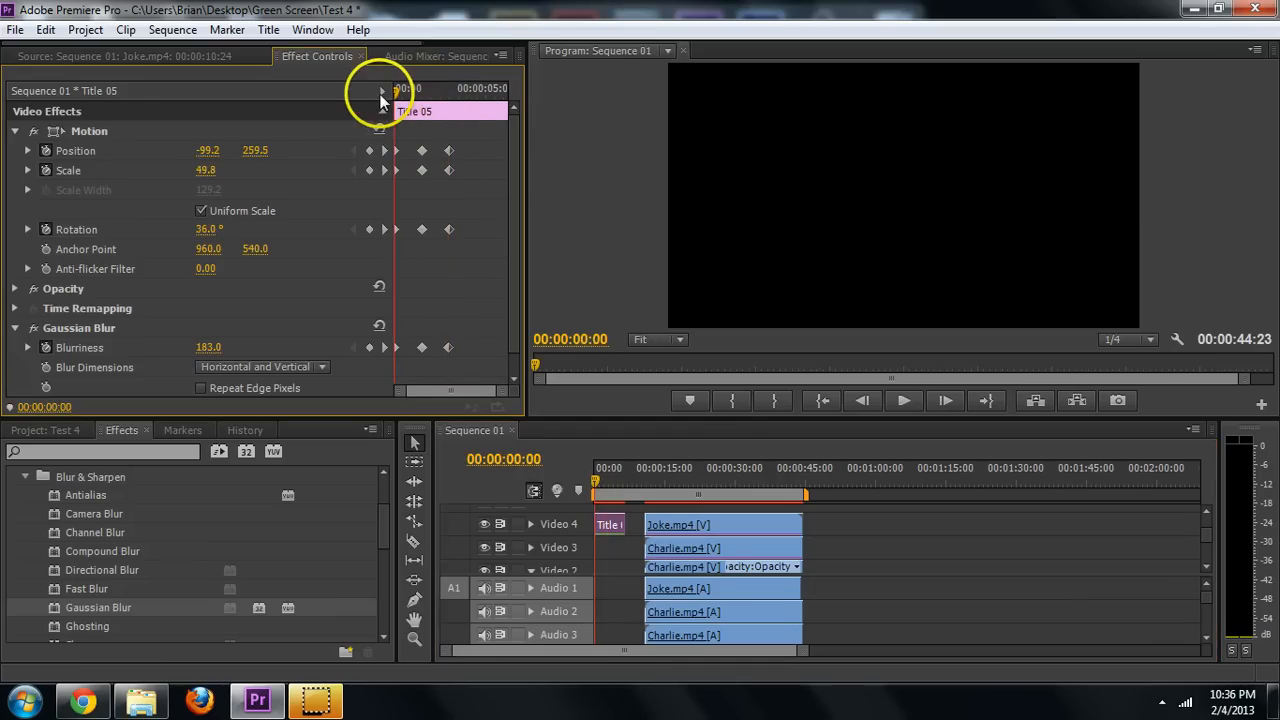
{"action": "key", "text": "space"}
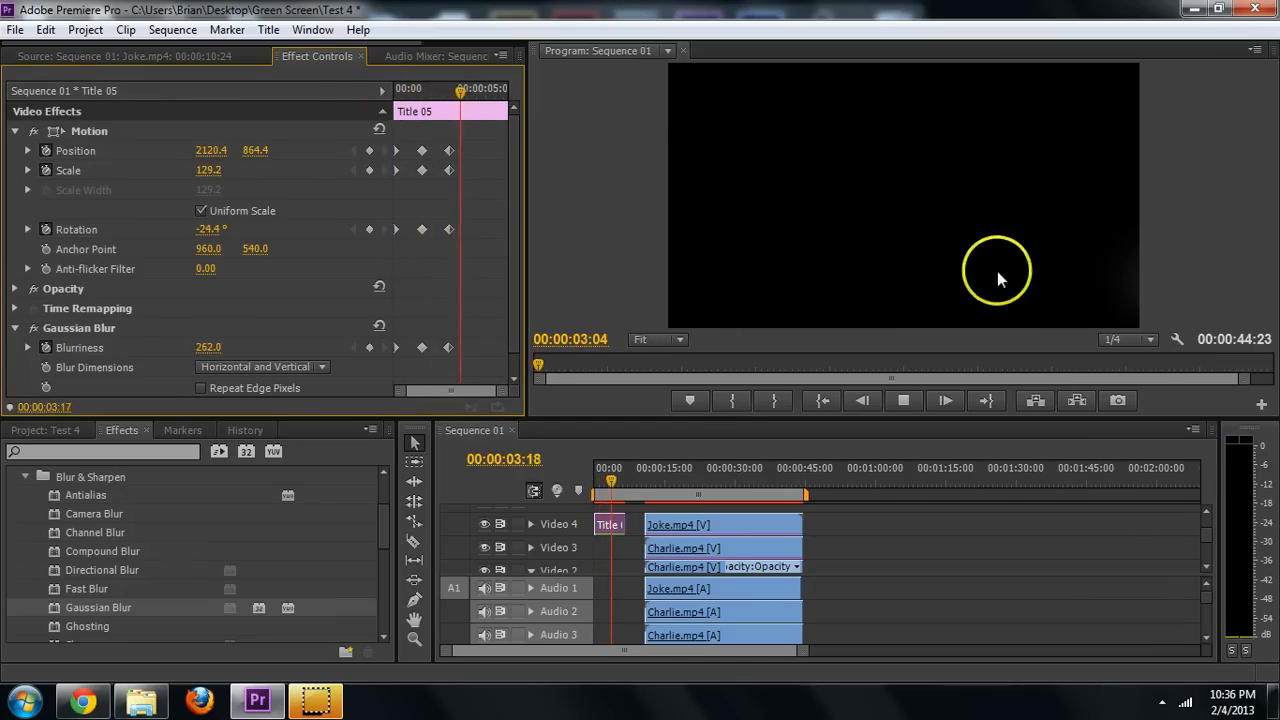
{"action": "key", "text": "space"}
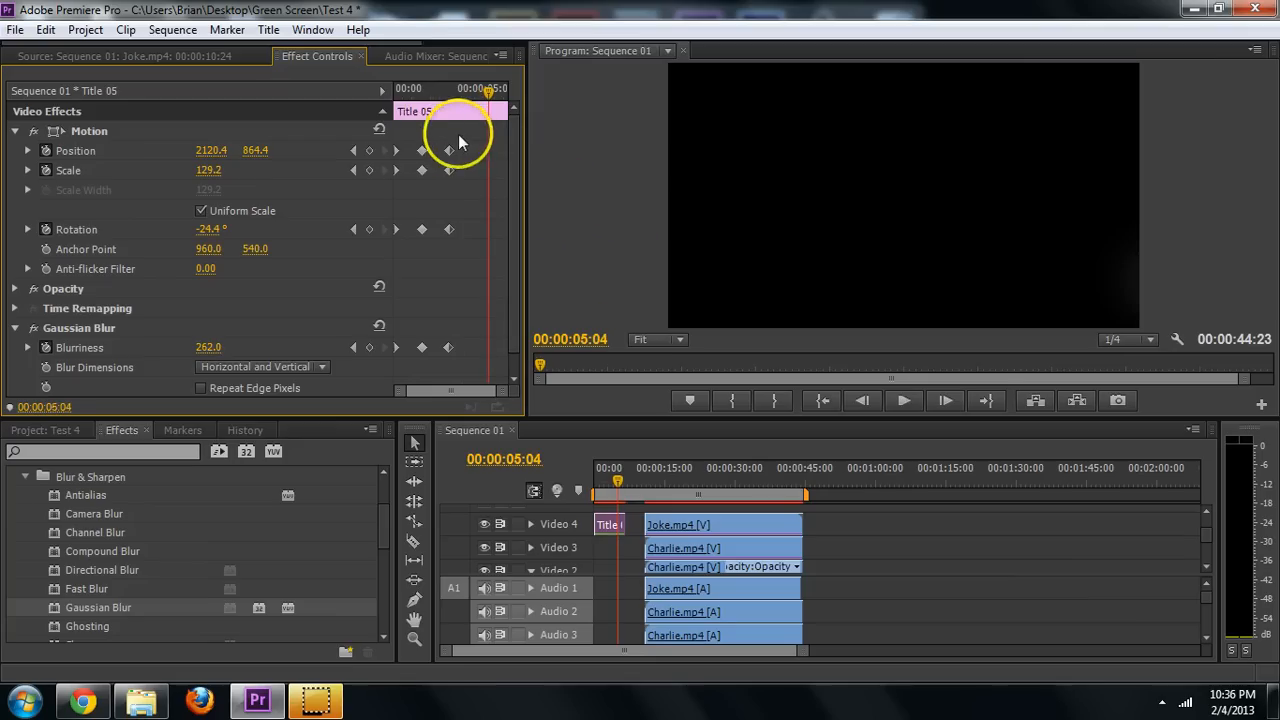
Spread the title's middle and last Motion and Blurriness keyframes along the extended clip, the last near its end, and play back the slower animation
{"action": "left_click_drag", "start_coordinate": [462, 127], "coordinate": [455, 356]}
{"action": "left_click_drag", "start_coordinate": [496, 140], "coordinate": [504, 344]}
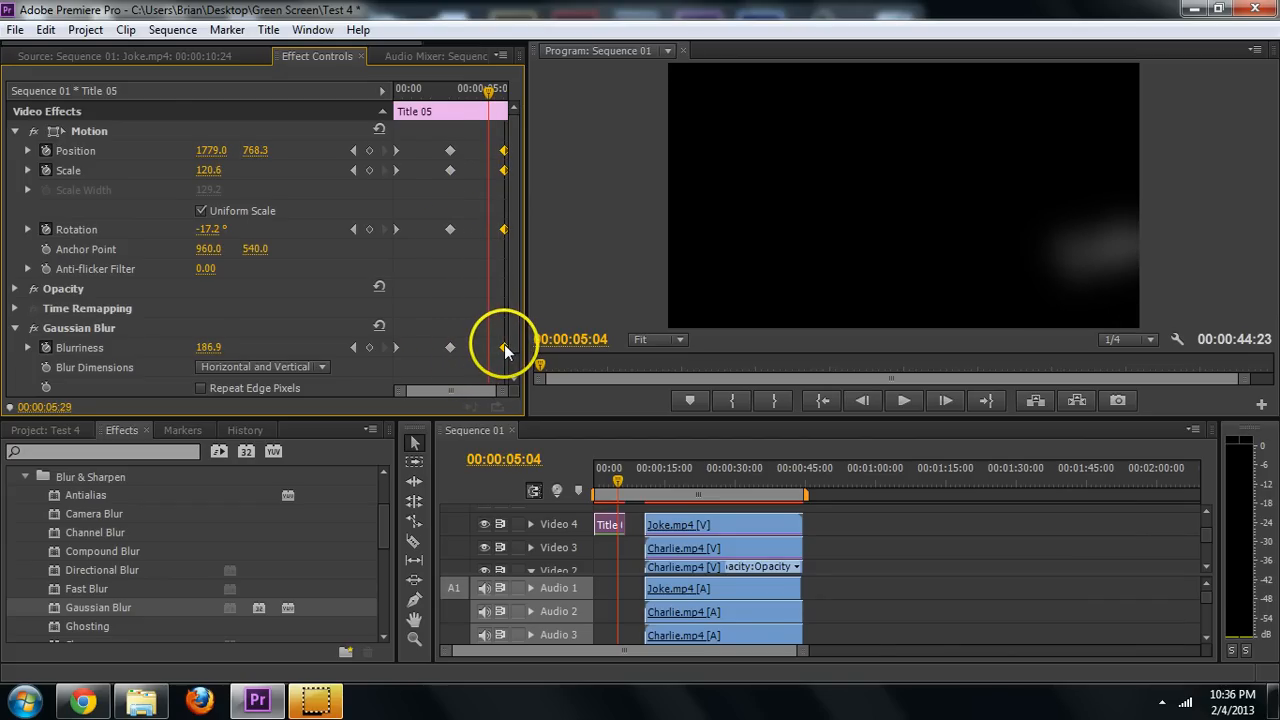
{"action": "left_click_drag", "start_coordinate": [487, 88], "coordinate": [366, 110]}
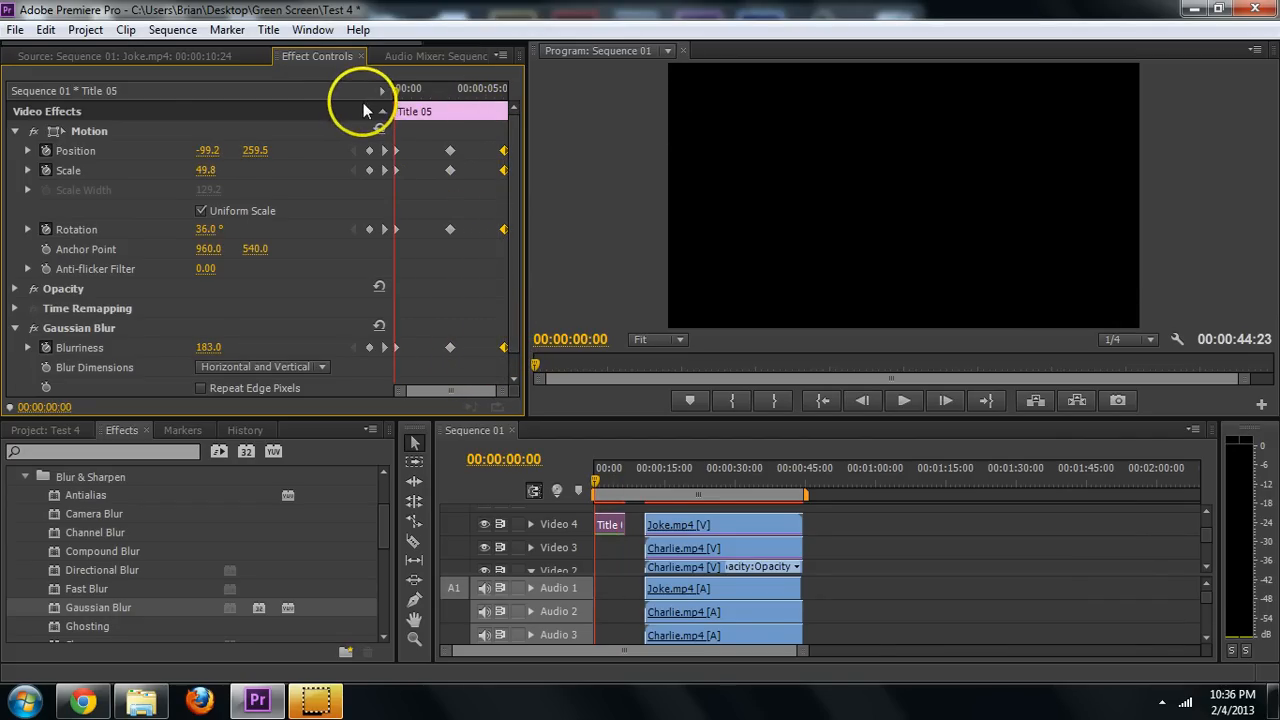
{"action": "key", "text": "space"}
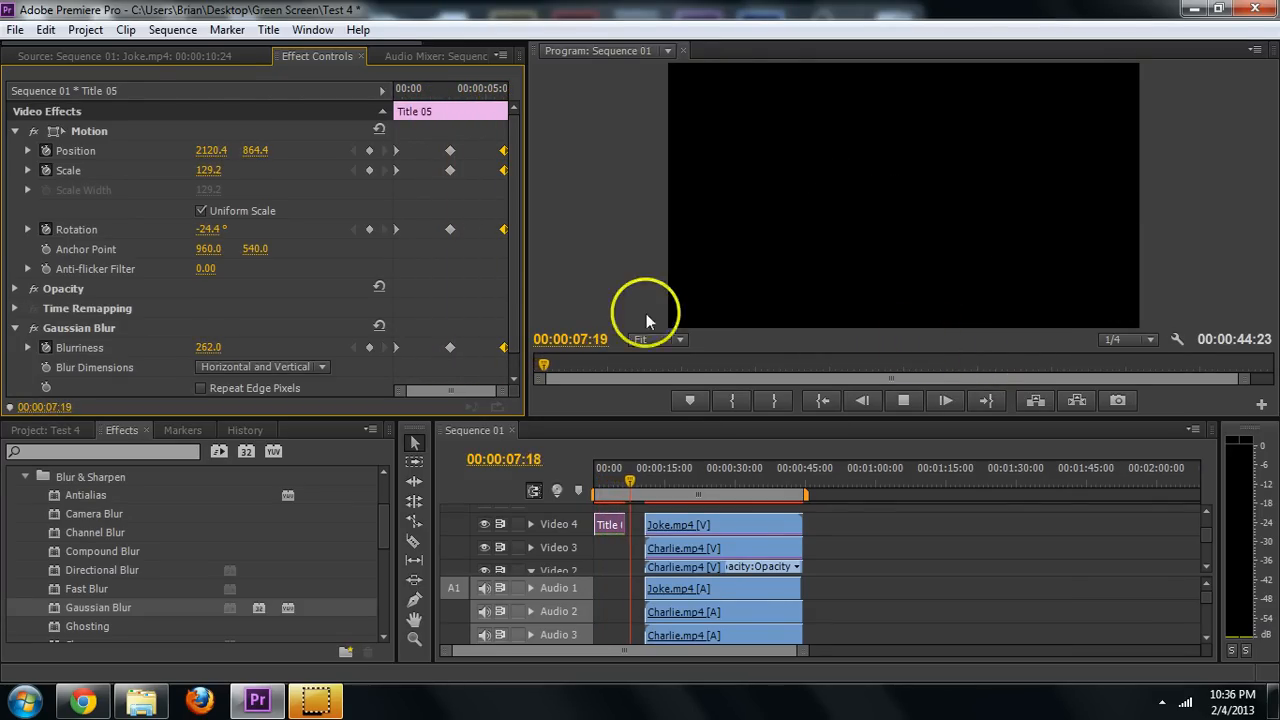
{"action": "key", "text": "space"}
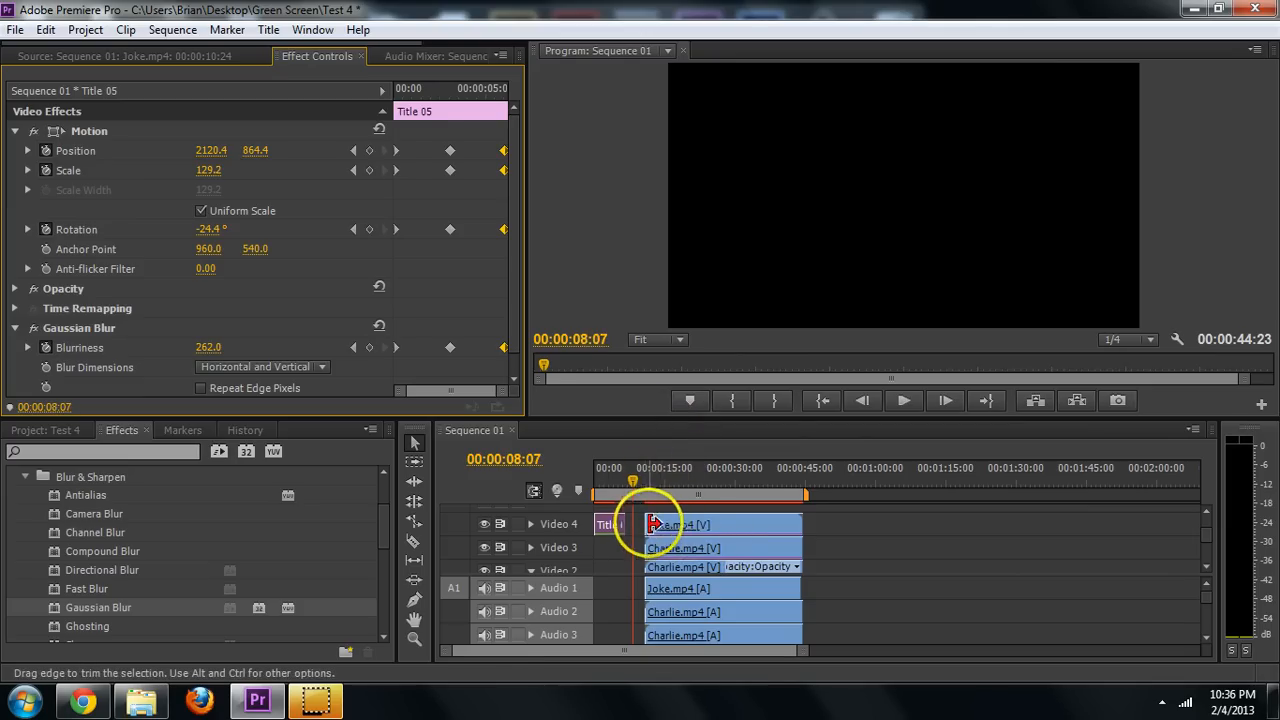
{"action": "left_click", "coordinate": [636, 524]}
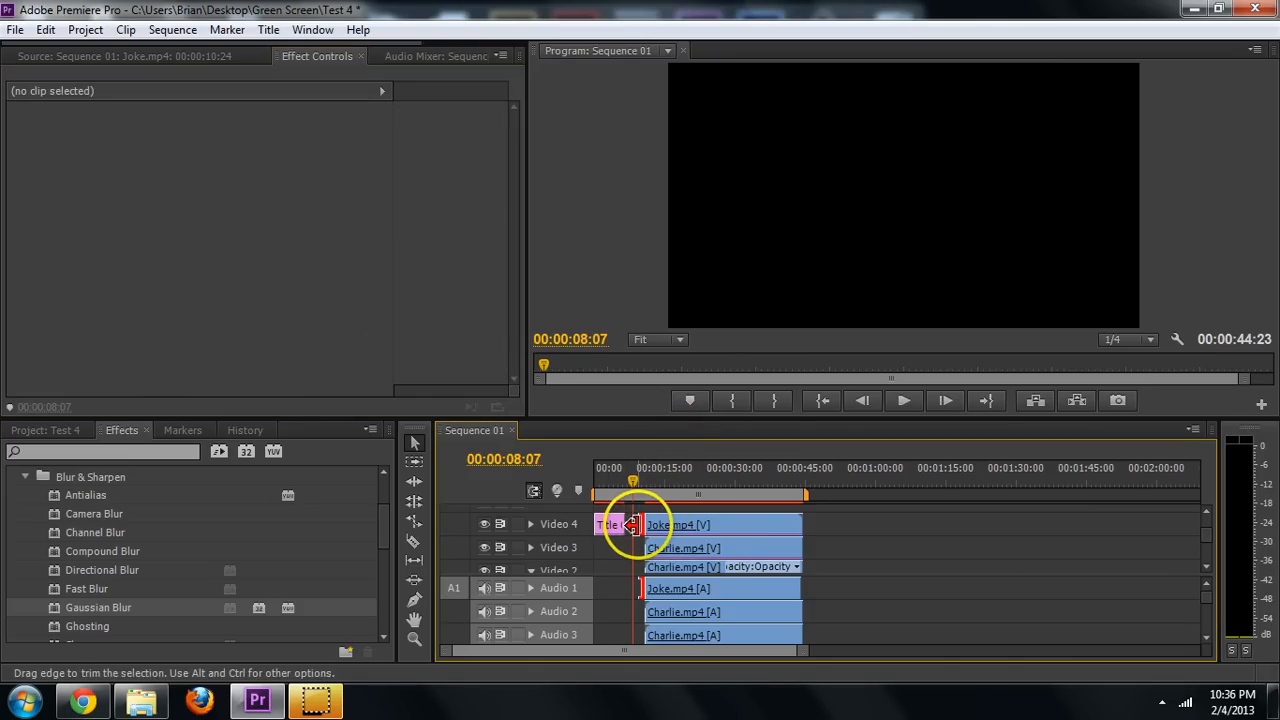
{"action": "left_click", "coordinate": [418, 442]}
{"action": "left_click", "coordinate": [624, 524]}
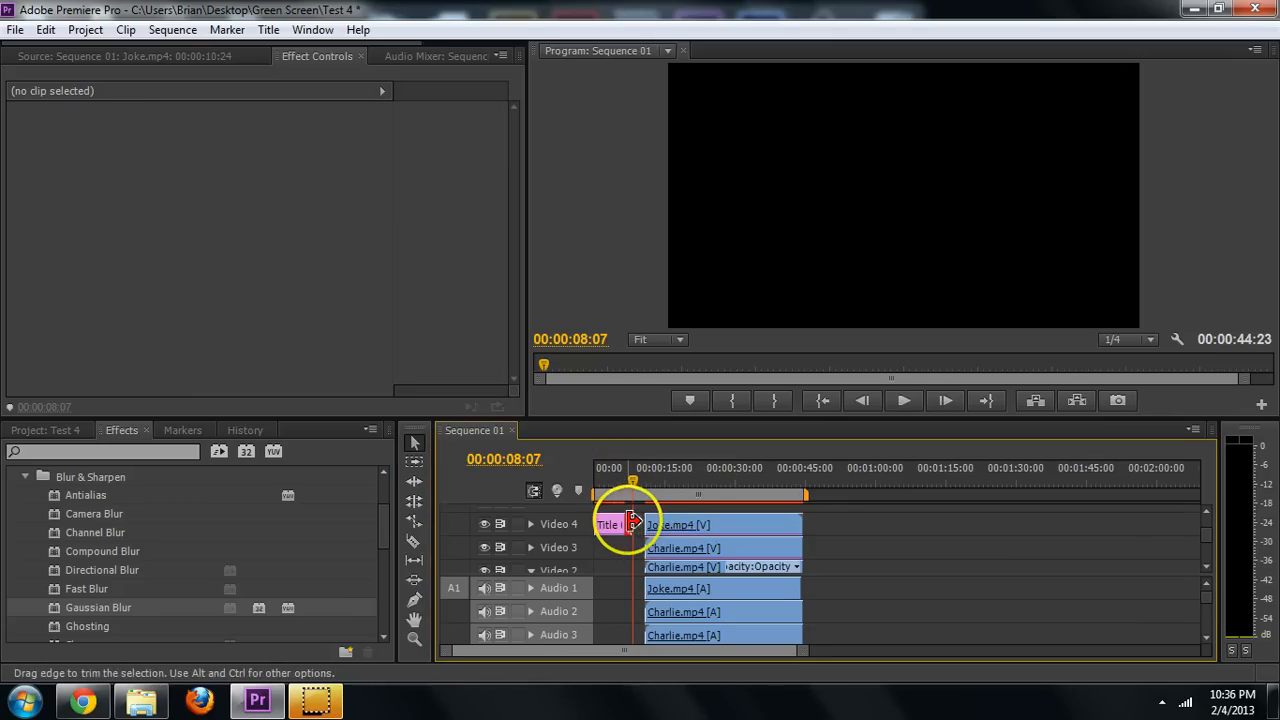
{"action": "right_click", "coordinate": [630, 527]}
{"action": "left_click", "coordinate": [640, 528]}
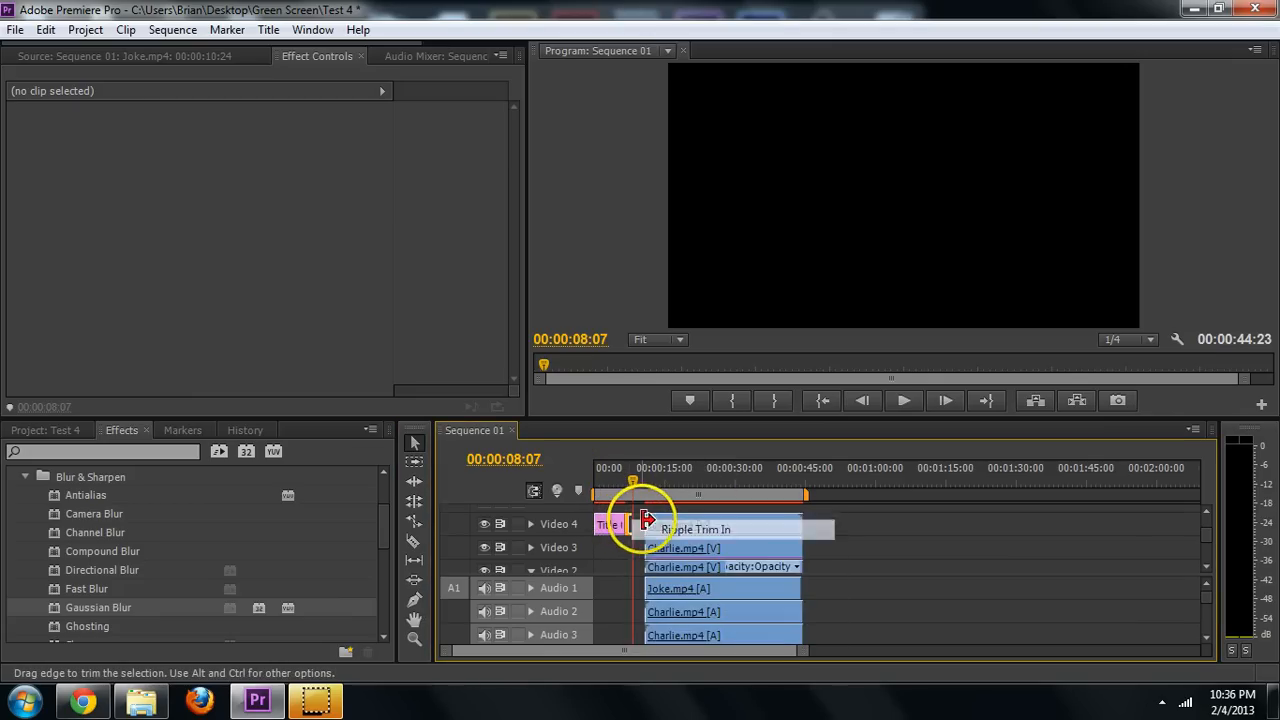
{"action": "right_click", "coordinate": [627, 524]}
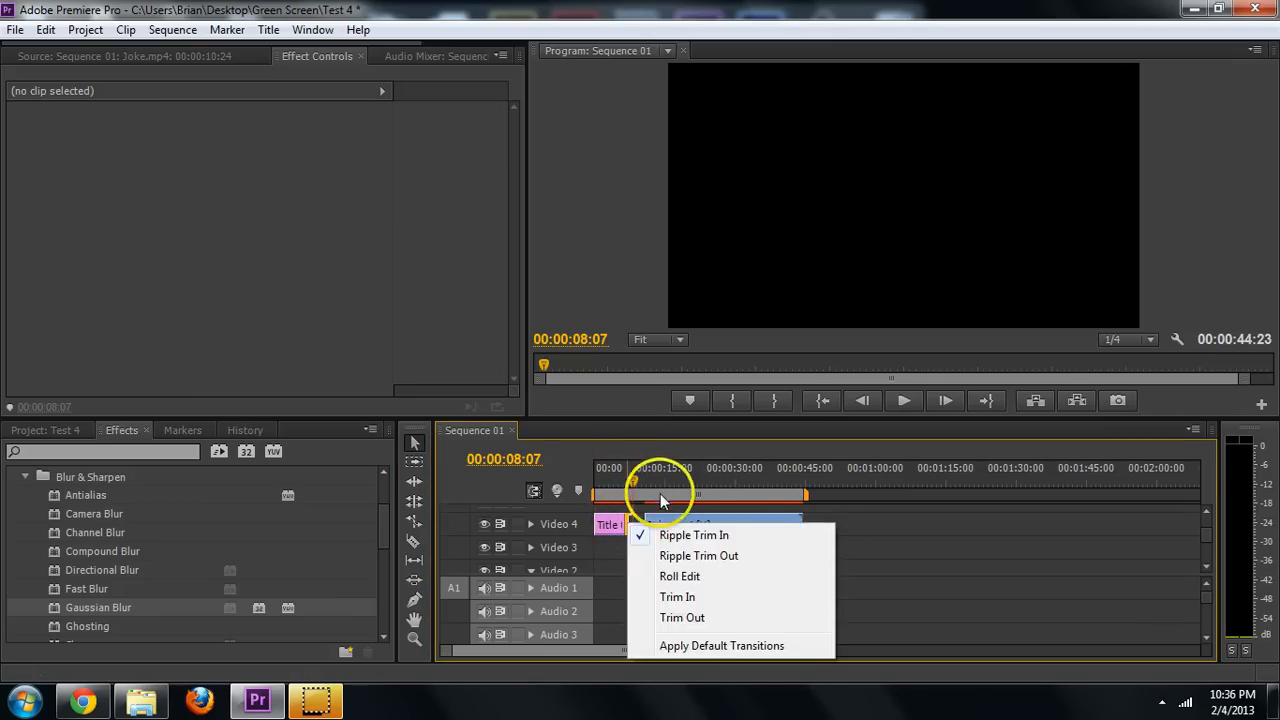
Move the playhead to 00:00:12:24 over the footage and create a new default still title with the suggested settings
{"action": "left_click_drag", "start_coordinate": [633, 485], "coordinate": [655, 478]}
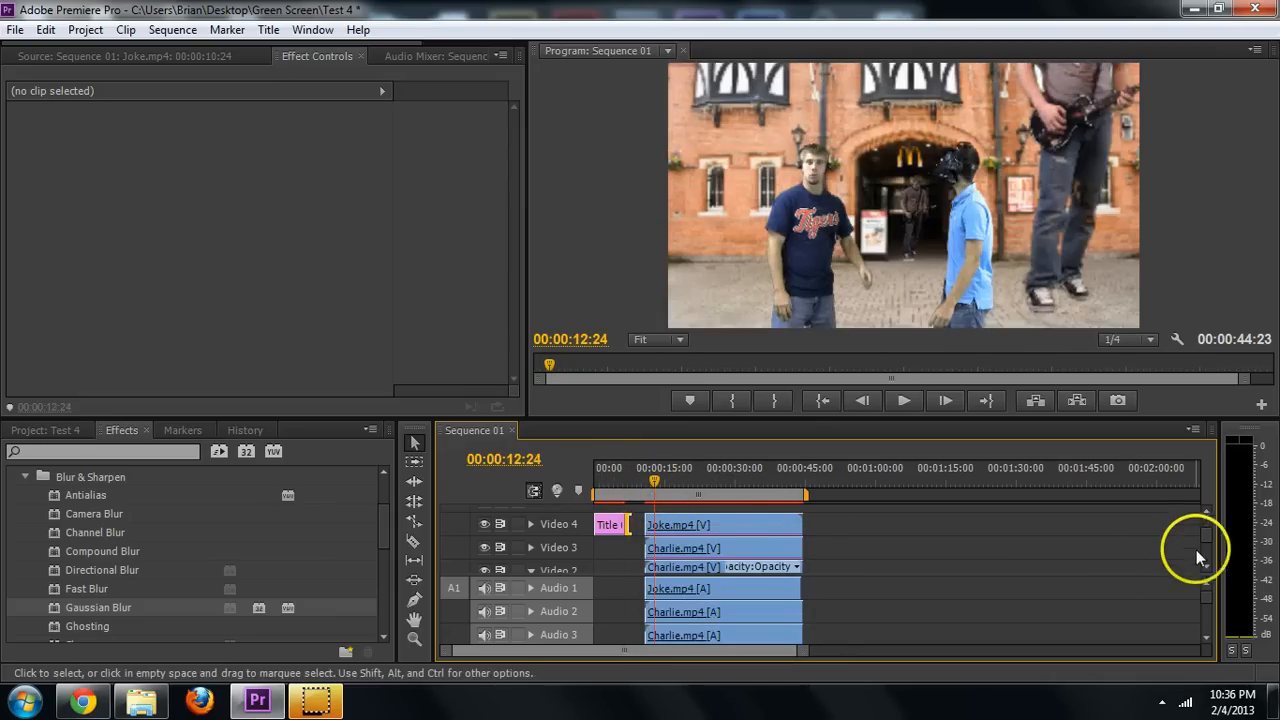
{"action": "scroll", "coordinate": [1203, 531], "scroll_direction": "up", "scroll_amount": 3}
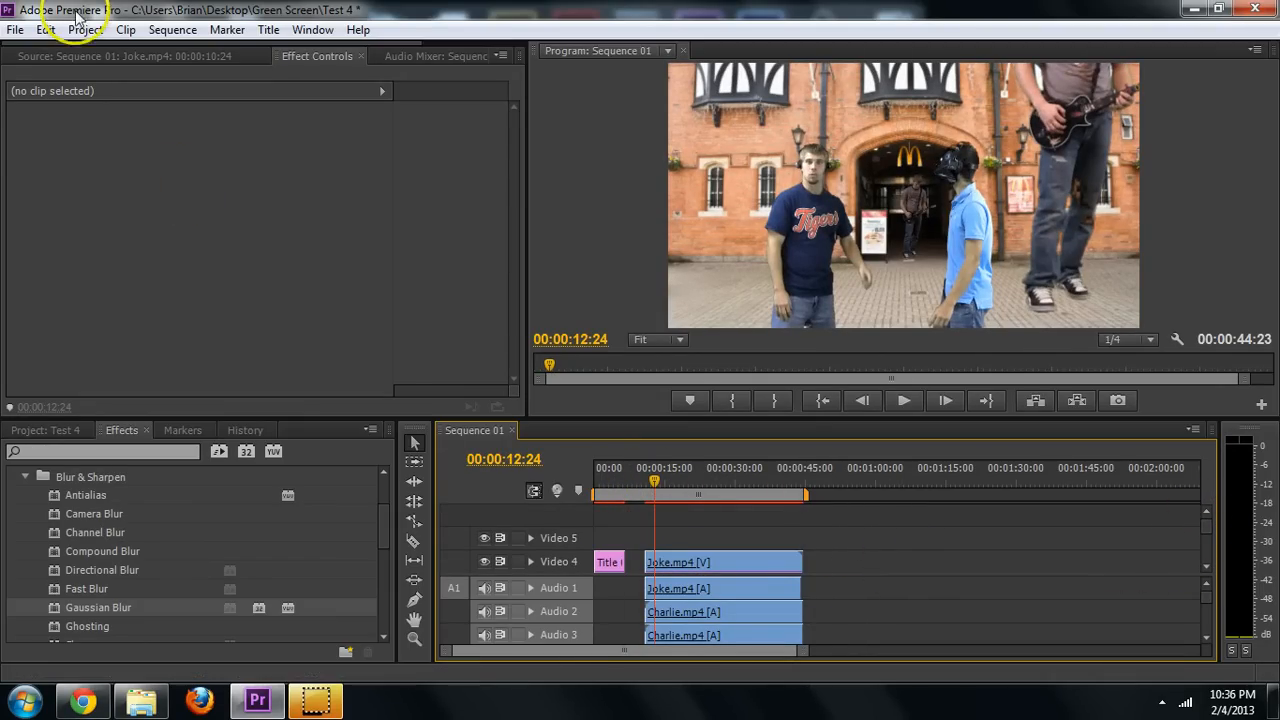
{"action": "left_click", "coordinate": [270, 30]}
{"action": "mouse_move", "coordinate": [300, 50]}
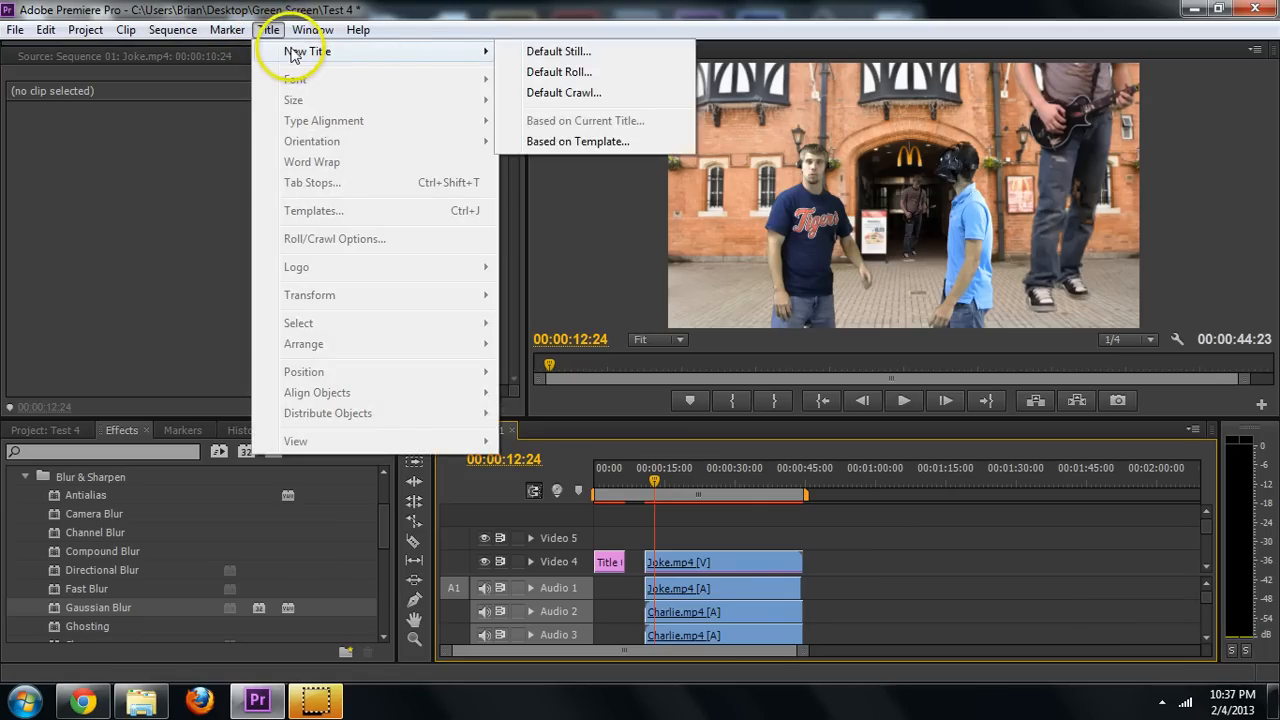
{"action": "left_click", "coordinate": [545, 52]}
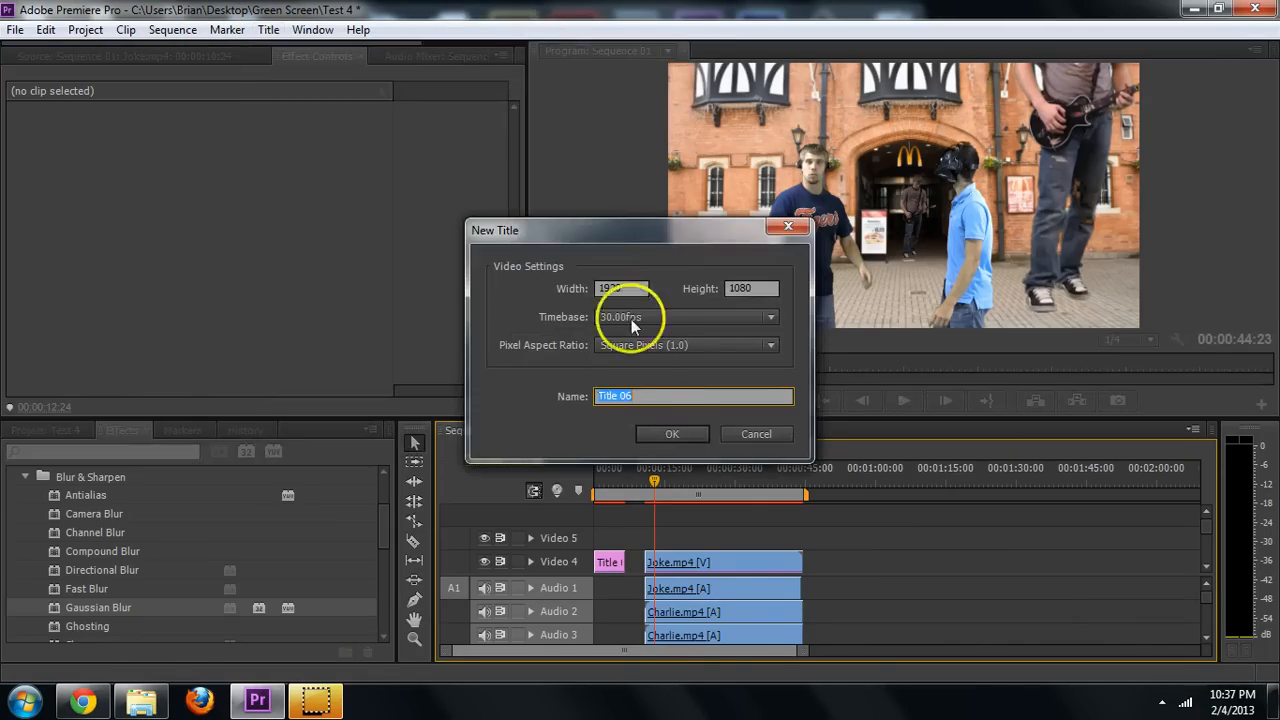
{"action": "left_click", "coordinate": [668, 434]}
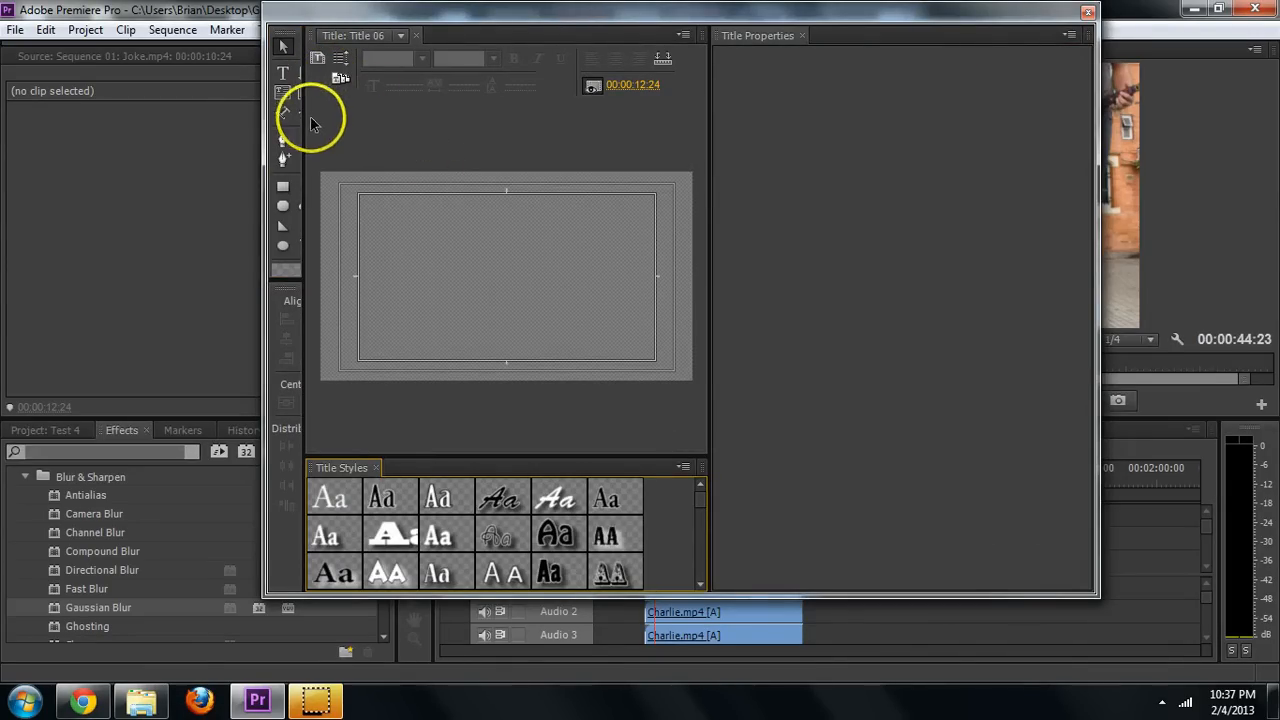
Draw a rectangle about 1994 by 122 across the lower part of the frame and fill it dark blue
{"action": "left_click", "coordinate": [284, 187]}
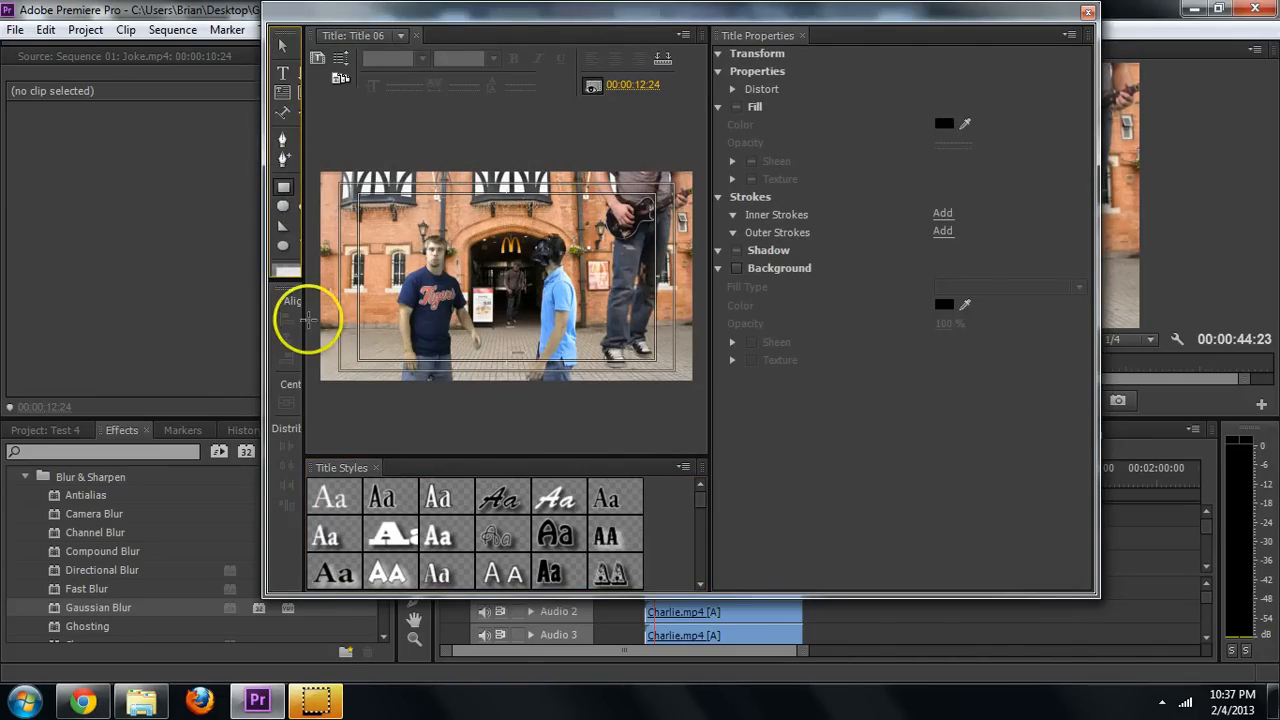
{"action": "mouse_move", "coordinate": [320, 343]}
{"action": "left_mouse_down"}
{"action": "mouse_move", "coordinate": [466, 368]}
{"action": "mouse_move", "coordinate": [705, 369]}
{"action": "left_mouse_up"}
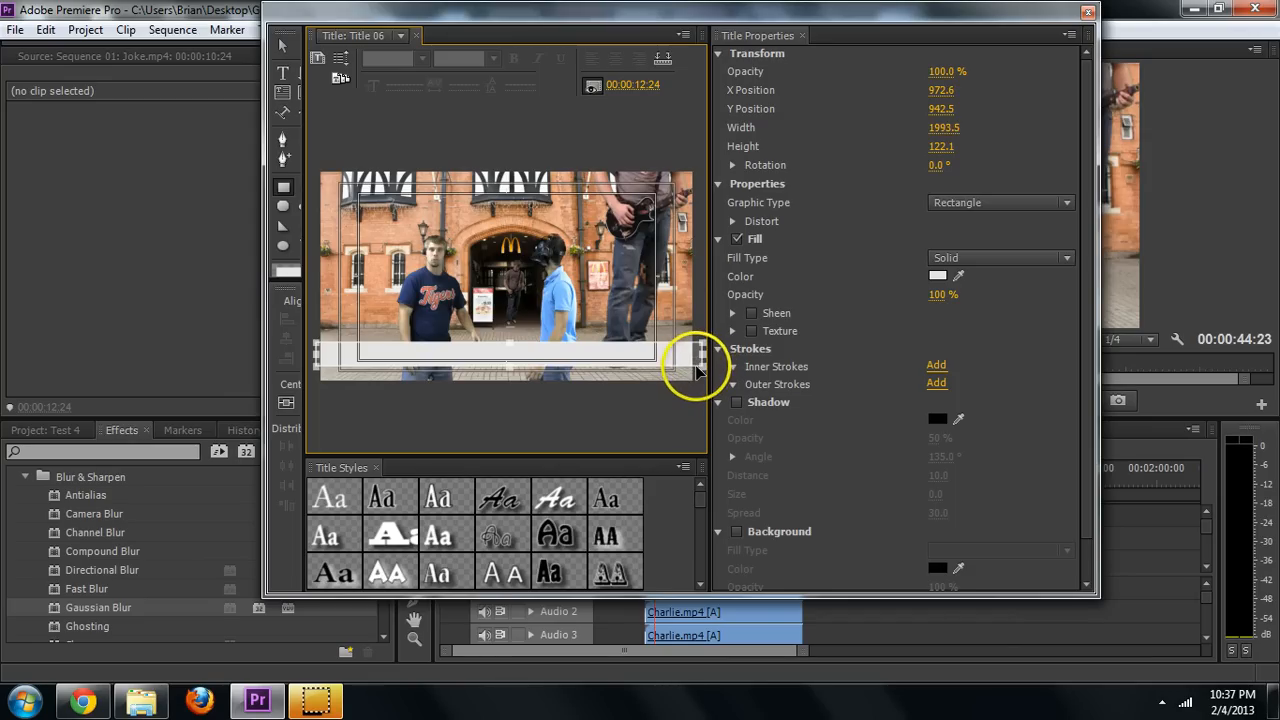
{"action": "left_click", "coordinate": [937, 276]}
{"action": "left_click", "coordinate": [938, 276]}
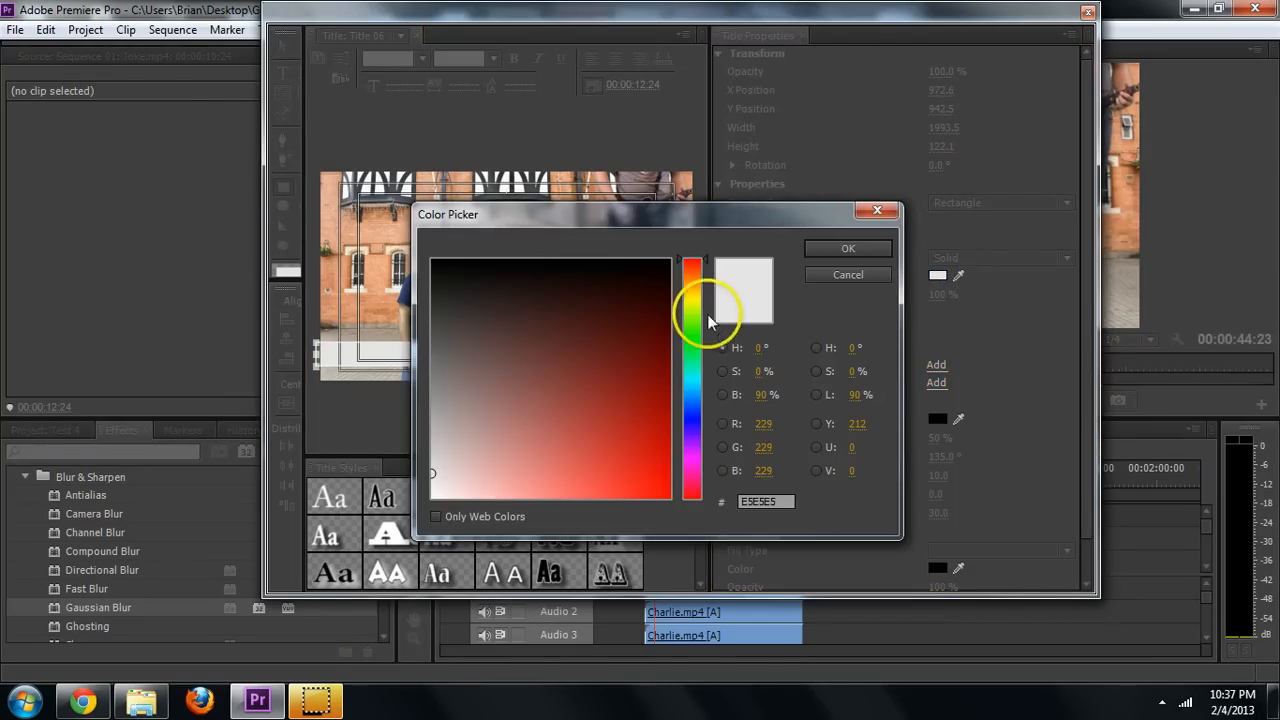
{"action": "left_click", "coordinate": [692, 420]}
{"action": "left_click_drag", "start_coordinate": [654, 409], "coordinate": [681, 409]}
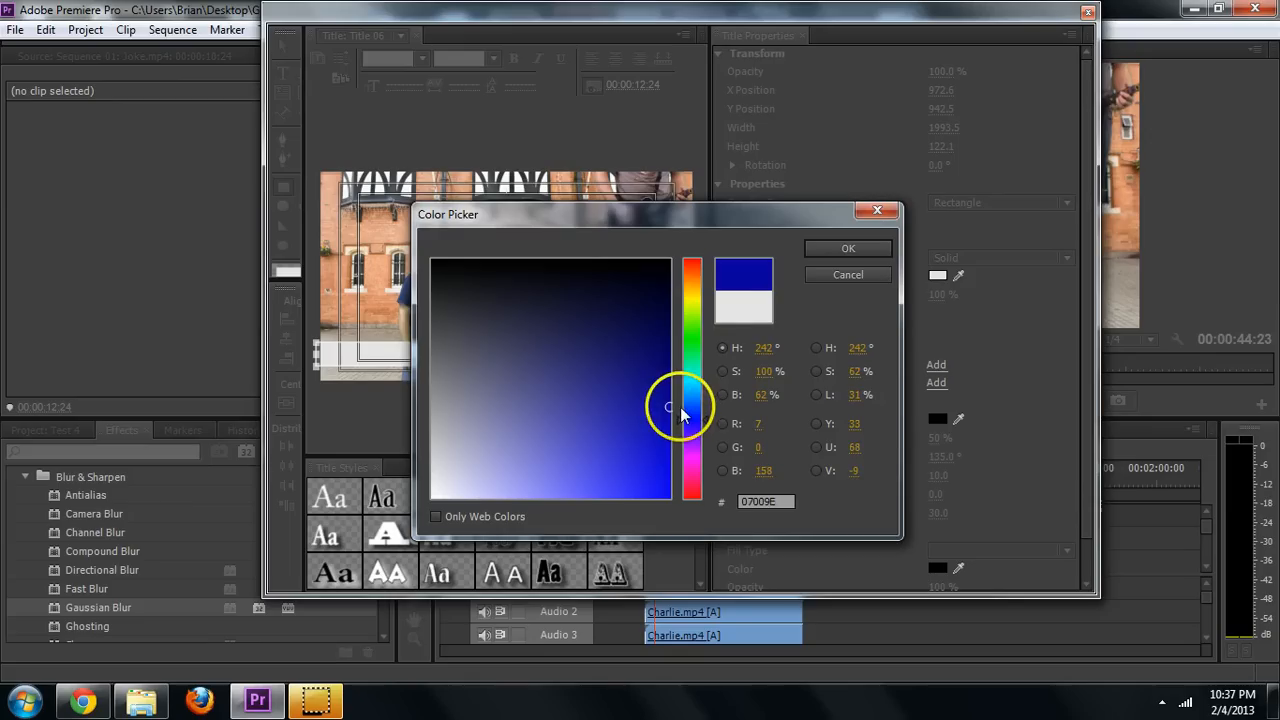
{"action": "left_click", "coordinate": [853, 250]}
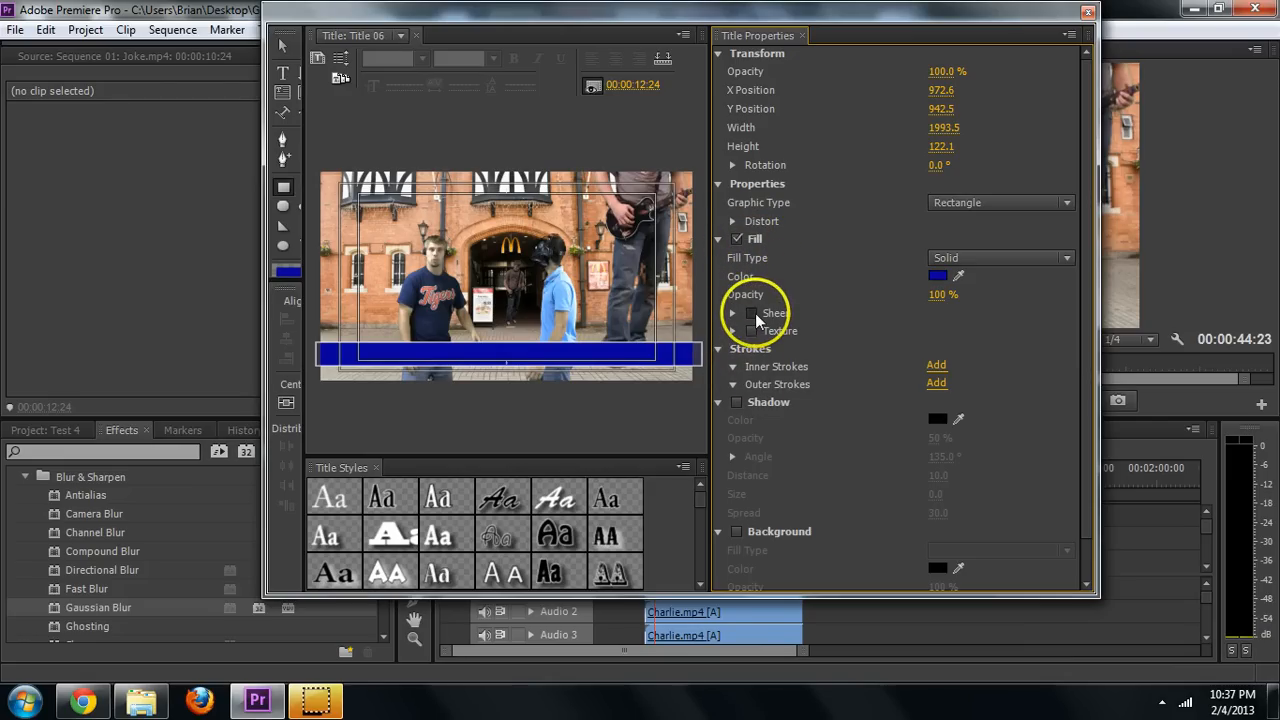
Enable a sheen on the blue bar's fill and give it a golden yellow color
{"action": "left_click", "coordinate": [753, 313]}
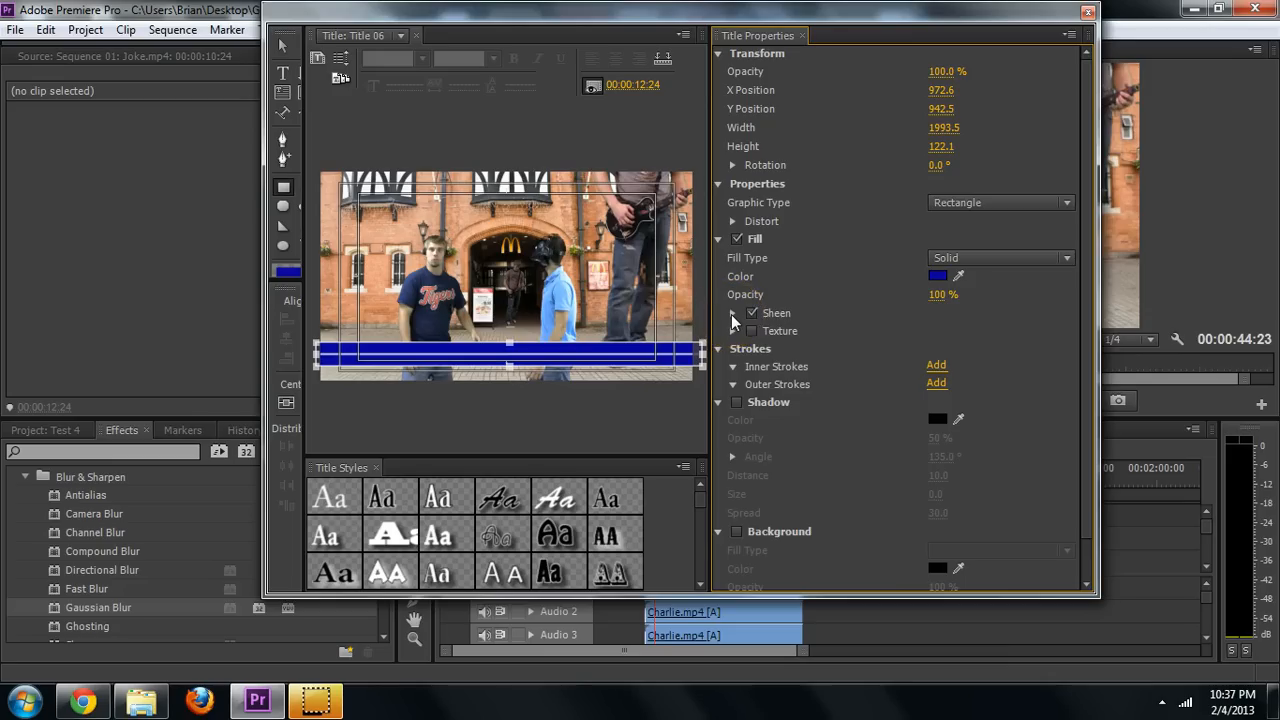
{"action": "left_click", "coordinate": [731, 314]}
{"action": "left_click", "coordinate": [937, 330]}
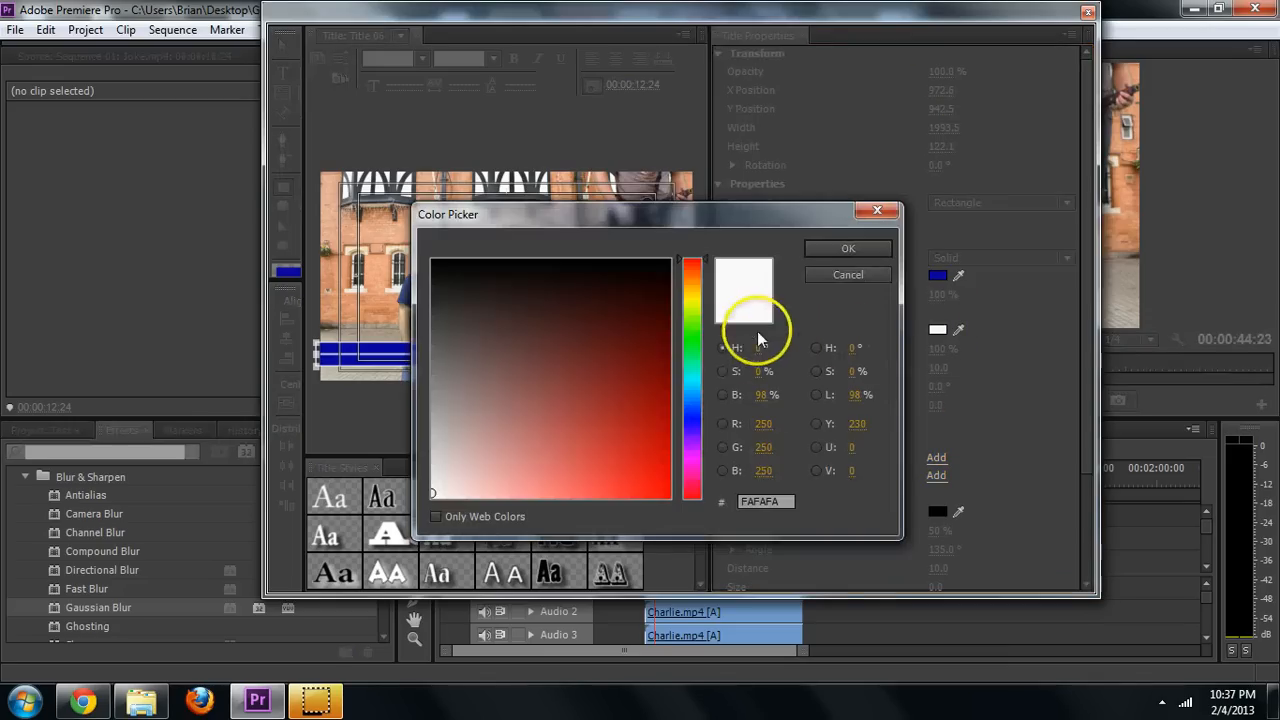
{"action": "mouse_move", "coordinate": [699, 298]}
{"action": "left_mouse_down"}
{"action": "mouse_move", "coordinate": [699, 275]}
{"action": "mouse_move", "coordinate": [697, 302]}
{"action": "left_mouse_up"}
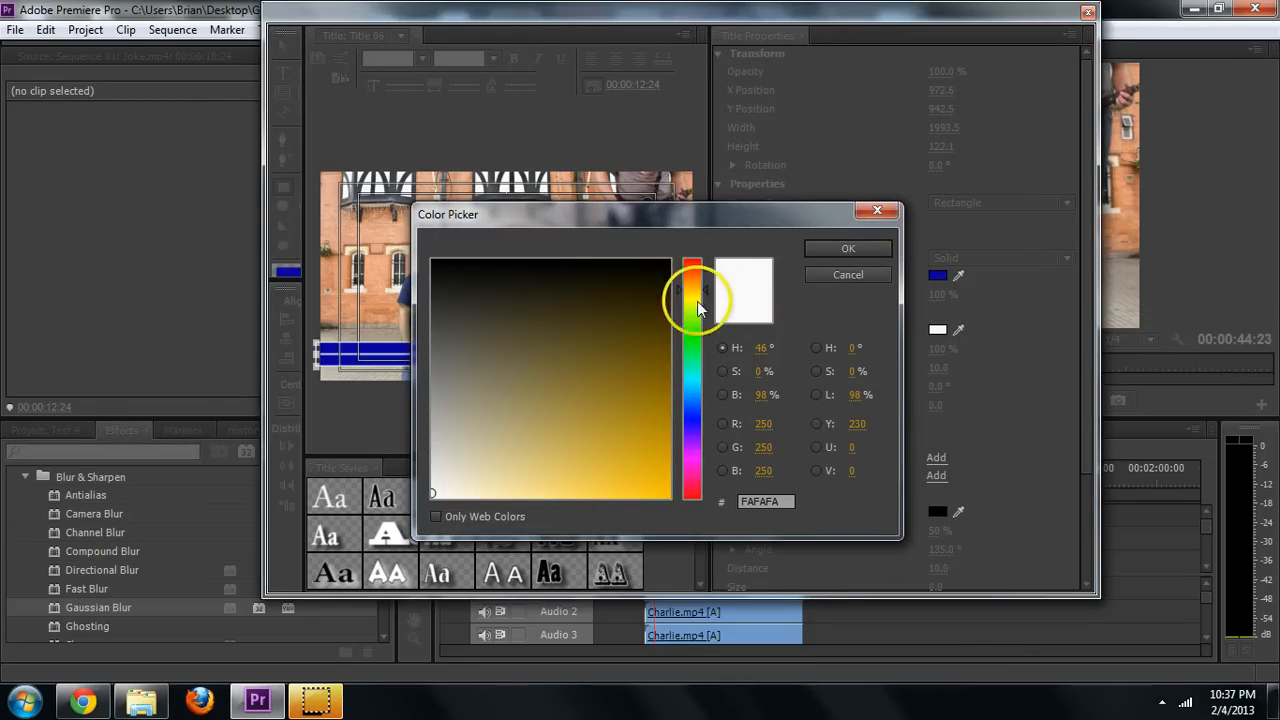
{"action": "left_click_drag", "start_coordinate": [652, 481], "coordinate": [649, 507]}
{"action": "left_click", "coordinate": [834, 253]}
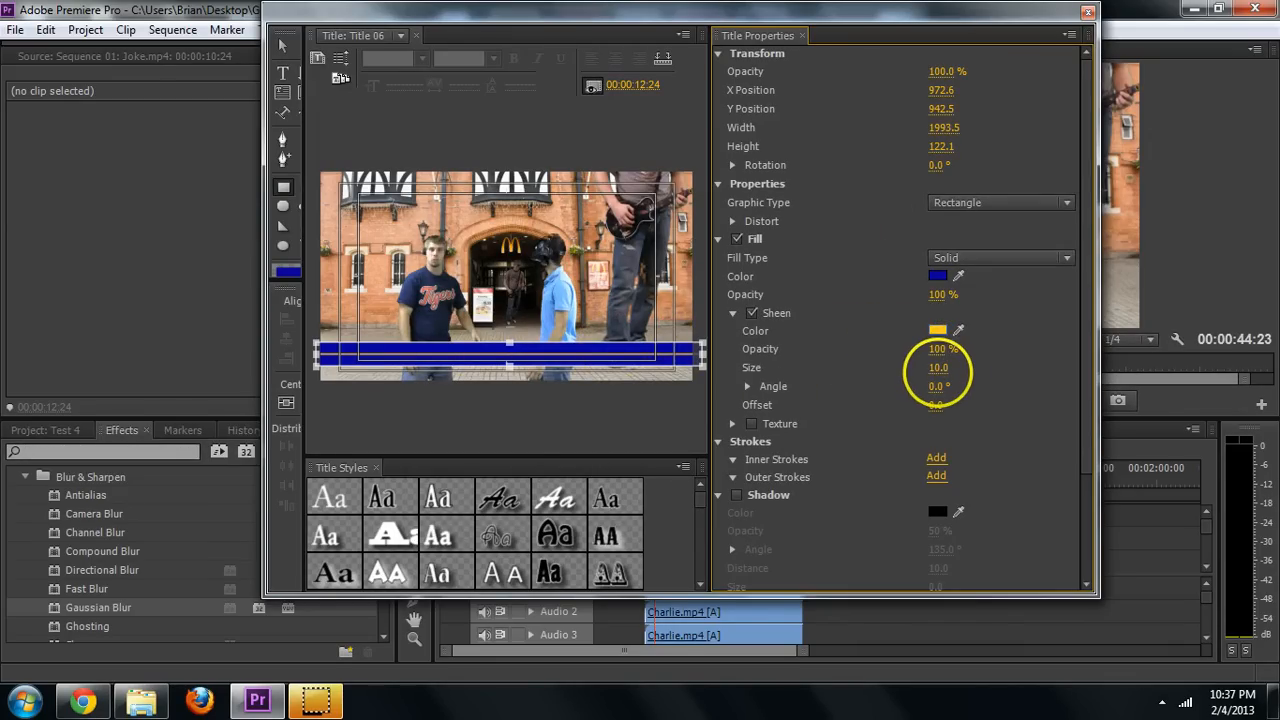
Set the bar's sheen to size 37, opacity 50% and angle 3°
{"action": "left_click_drag", "start_coordinate": [938, 368], "coordinate": [966, 368]}
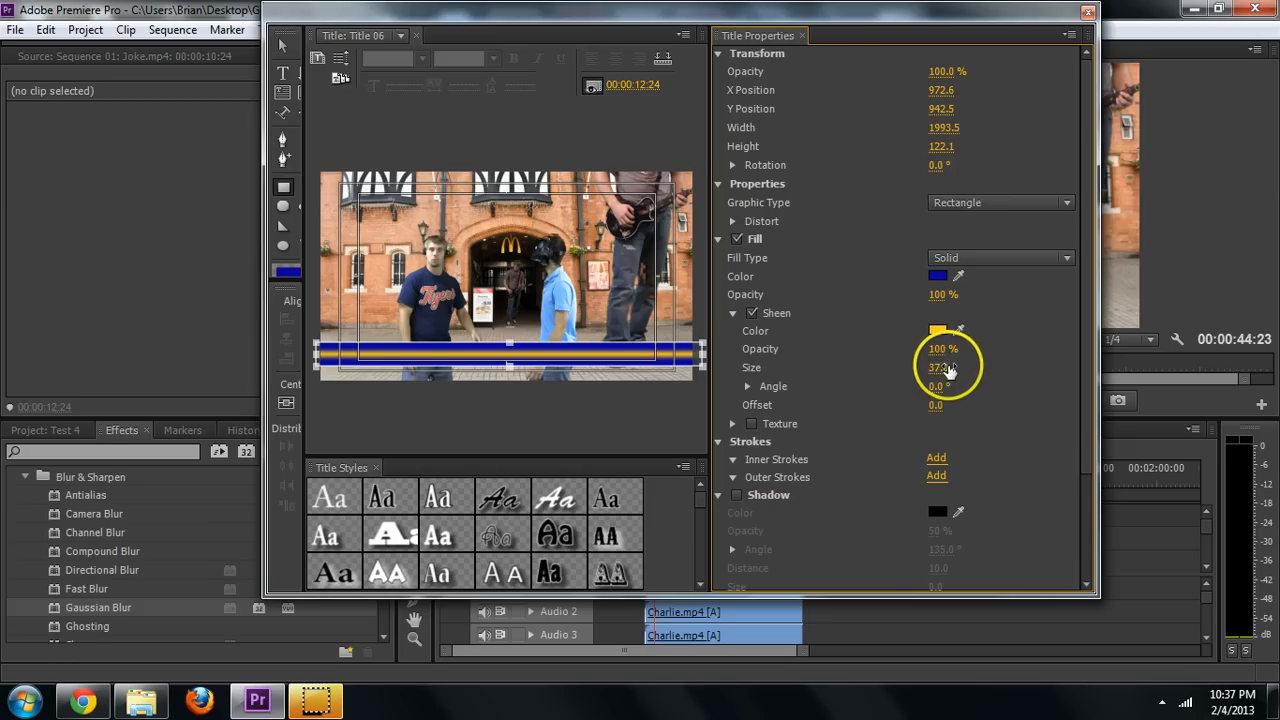
{"action": "mouse_move", "coordinate": [936, 347]}
{"action": "left_mouse_down"}
{"action": "mouse_move", "coordinate": [883, 347]}
{"action": "mouse_move", "coordinate": [943, 345]}
{"action": "left_mouse_up"}
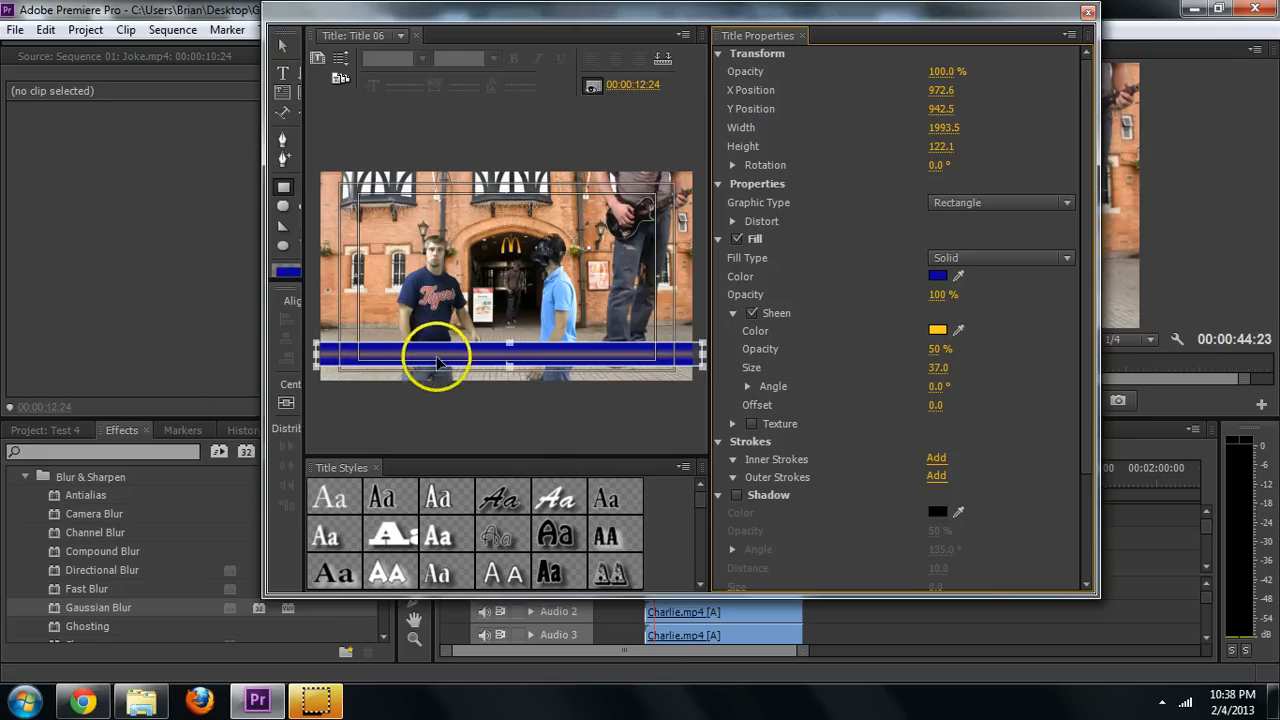
{"action": "left_click_drag", "start_coordinate": [939, 386], "coordinate": [941, 386]}
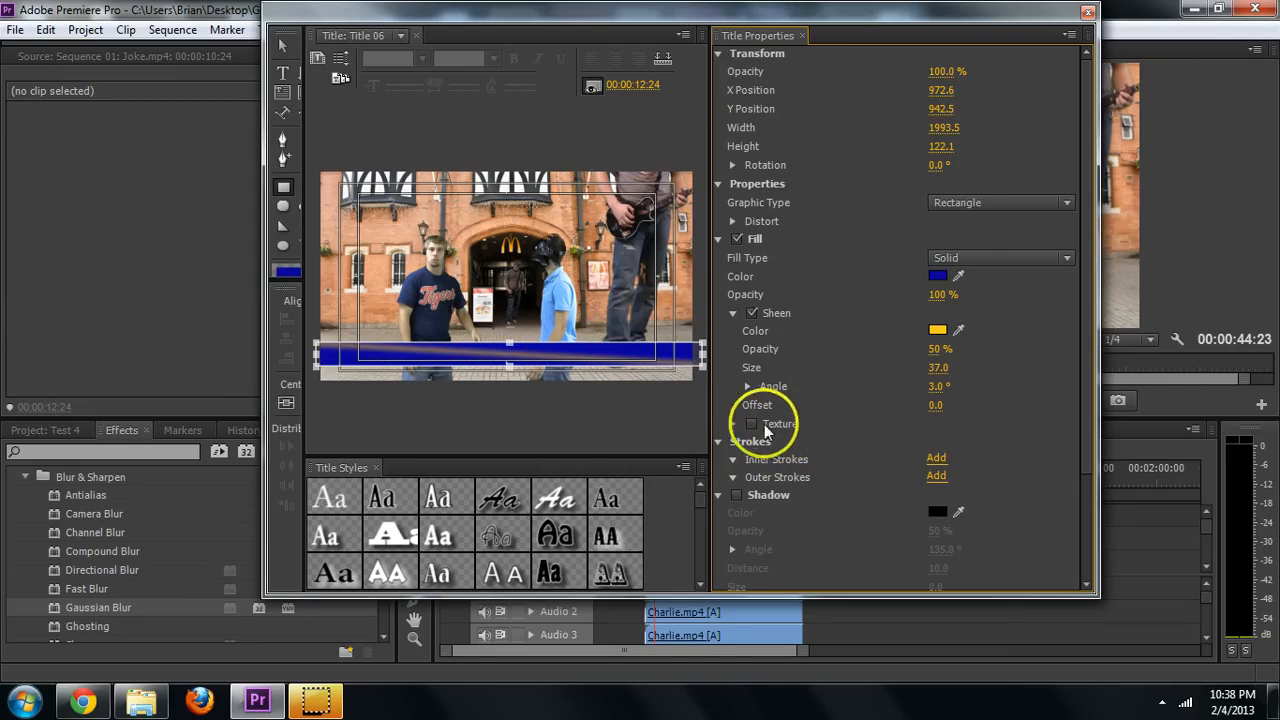
Add an outer stroke to the blue bar and color it yellow, F6EA30
{"action": "left_click", "coordinate": [719, 238]}
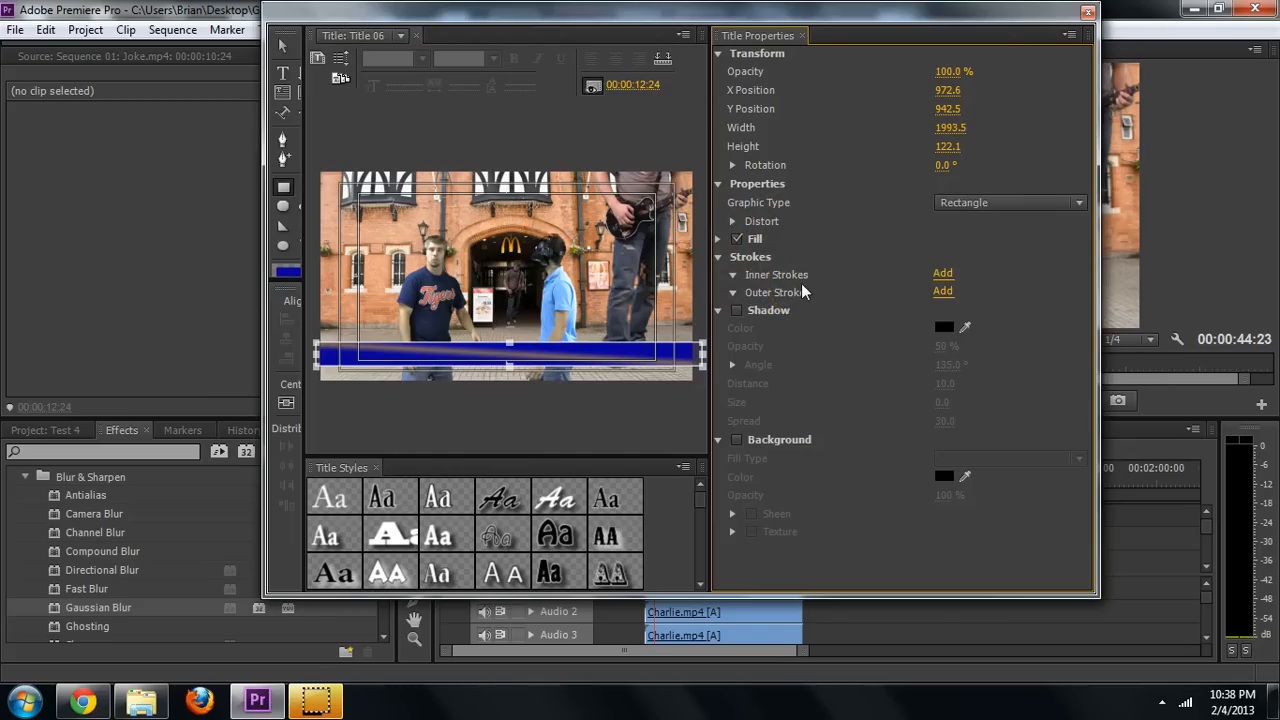
{"action": "left_click", "coordinate": [942, 291]}
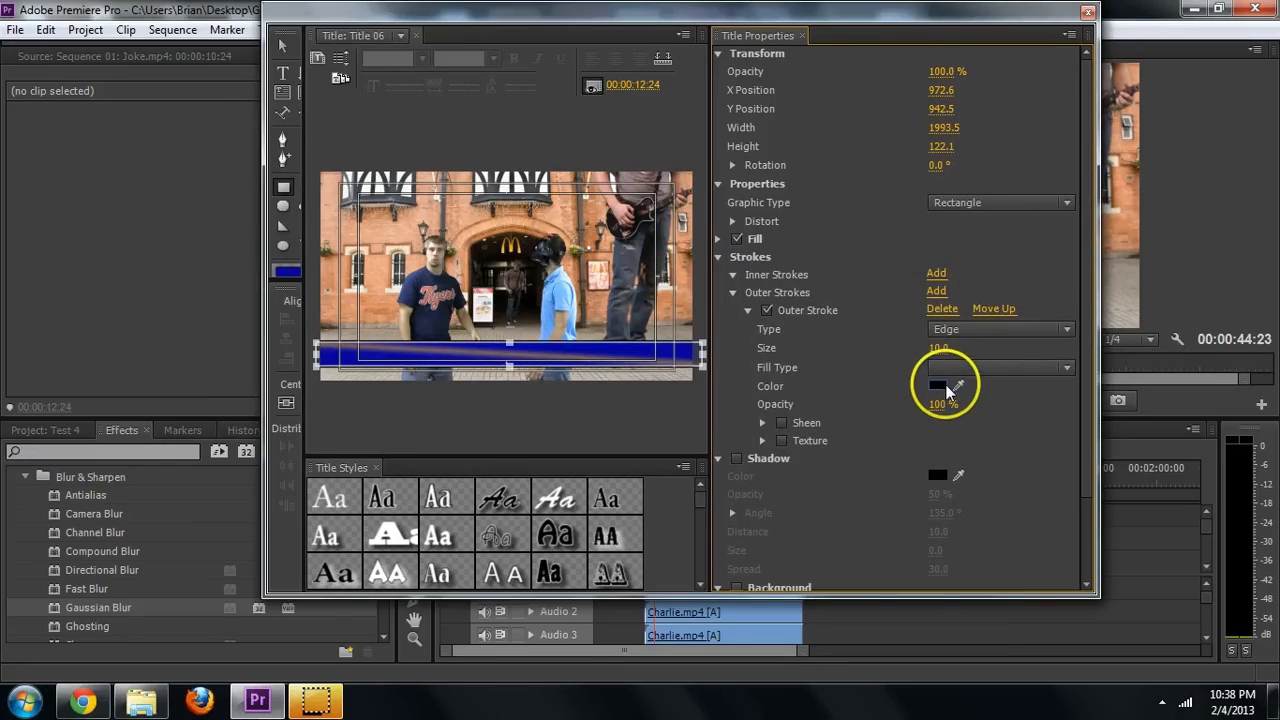
{"action": "left_click", "coordinate": [940, 387]}
{"action": "left_click", "coordinate": [690, 292]}
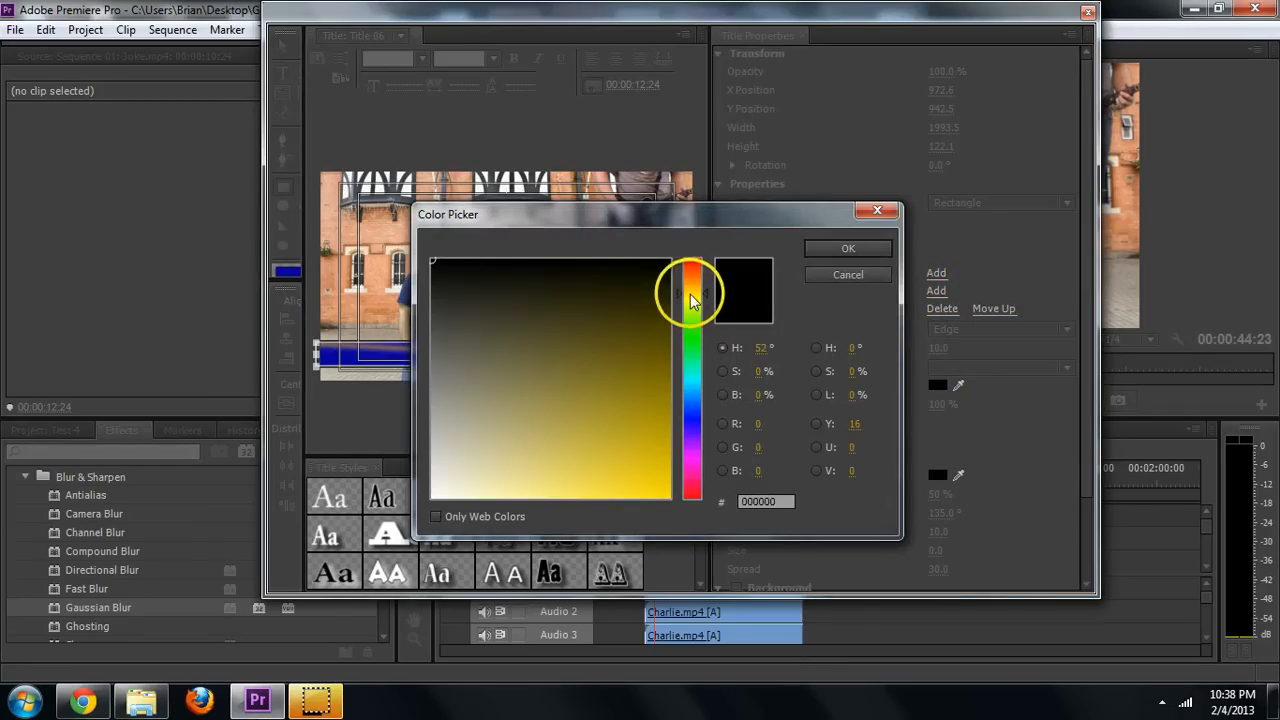
{"action": "left_click", "coordinate": [623, 492]}
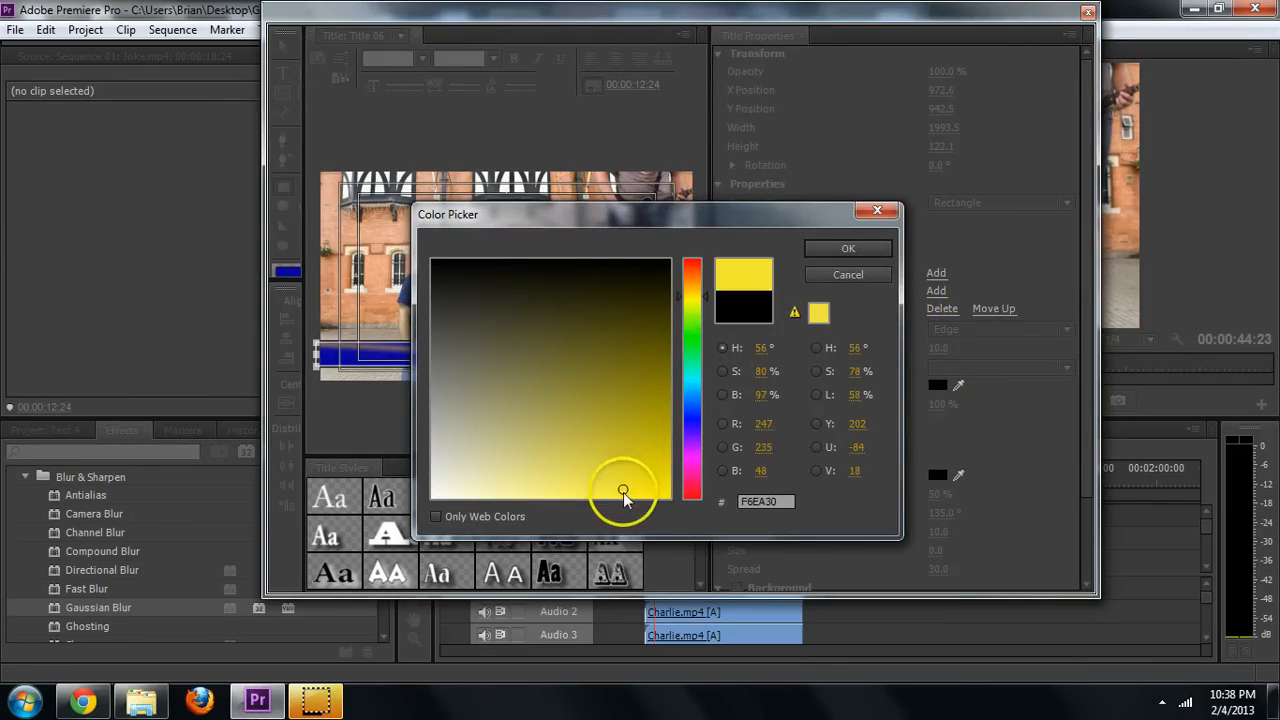
{"action": "left_click", "coordinate": [875, 250]}
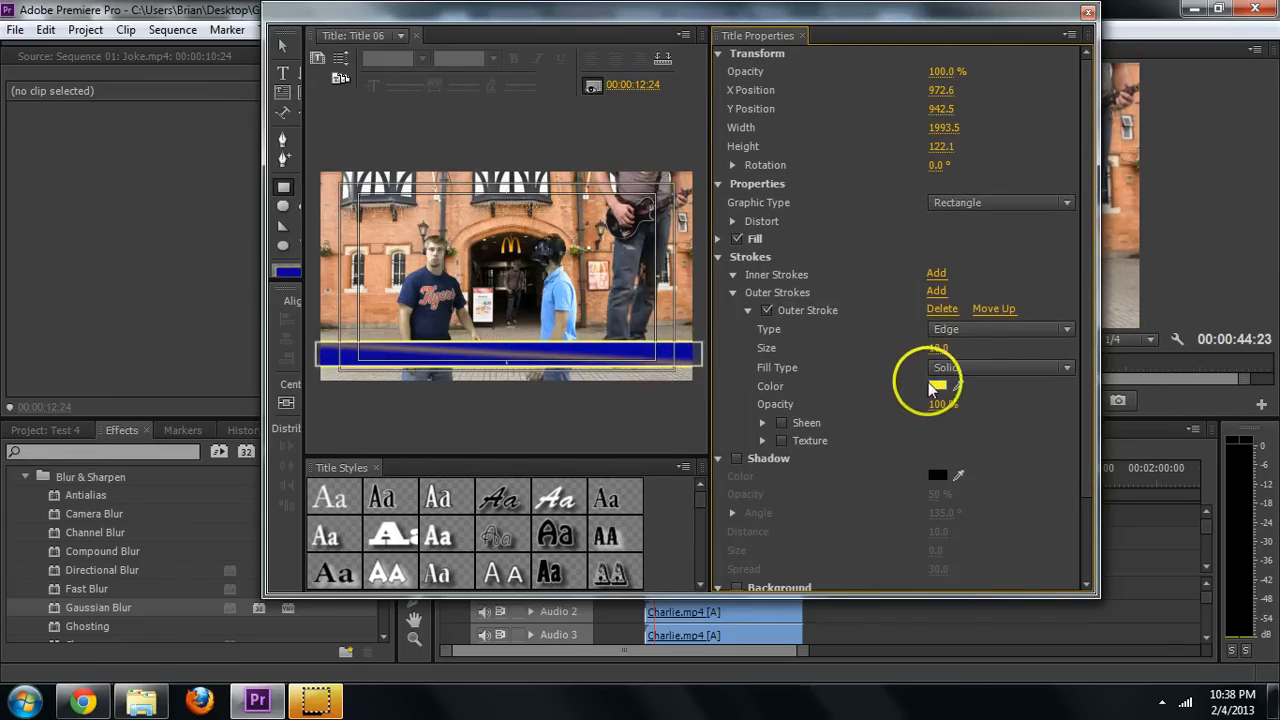
Keep the outer stroke type as Edge and set its opacity to 46% and size to 29
{"action": "left_click", "coordinate": [975, 330]}
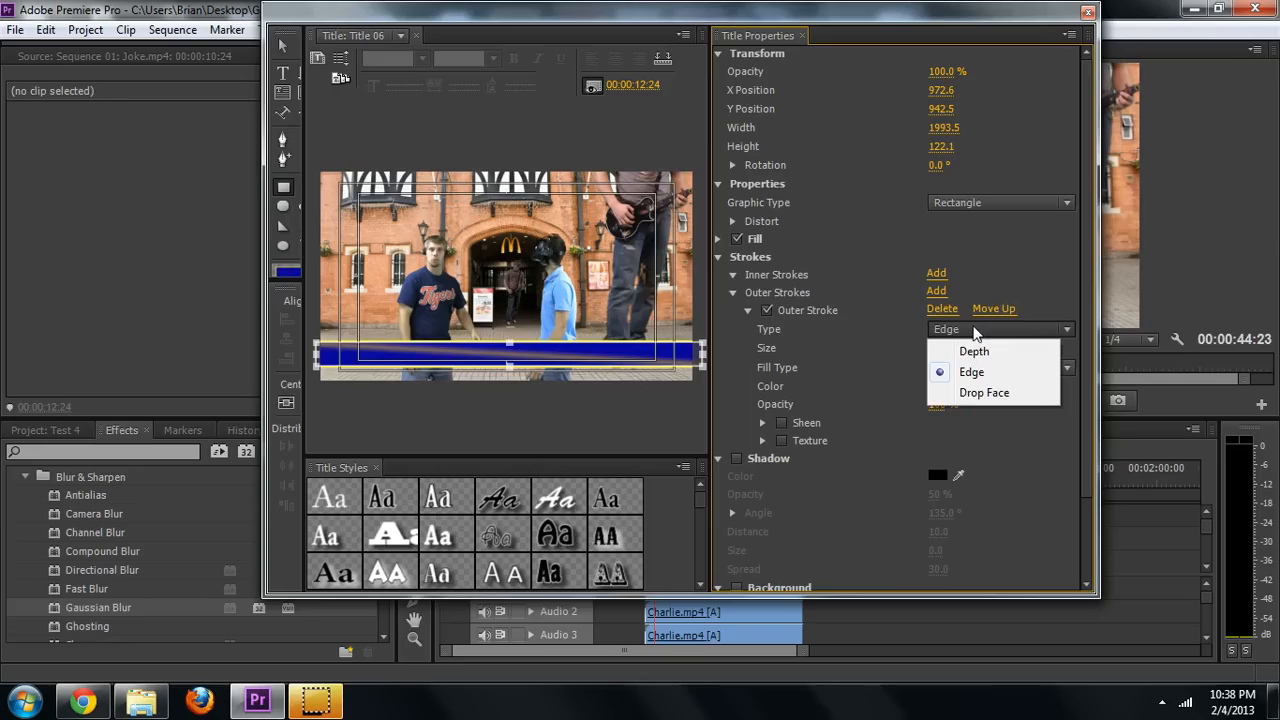
{"action": "left_click", "coordinate": [965, 372]}
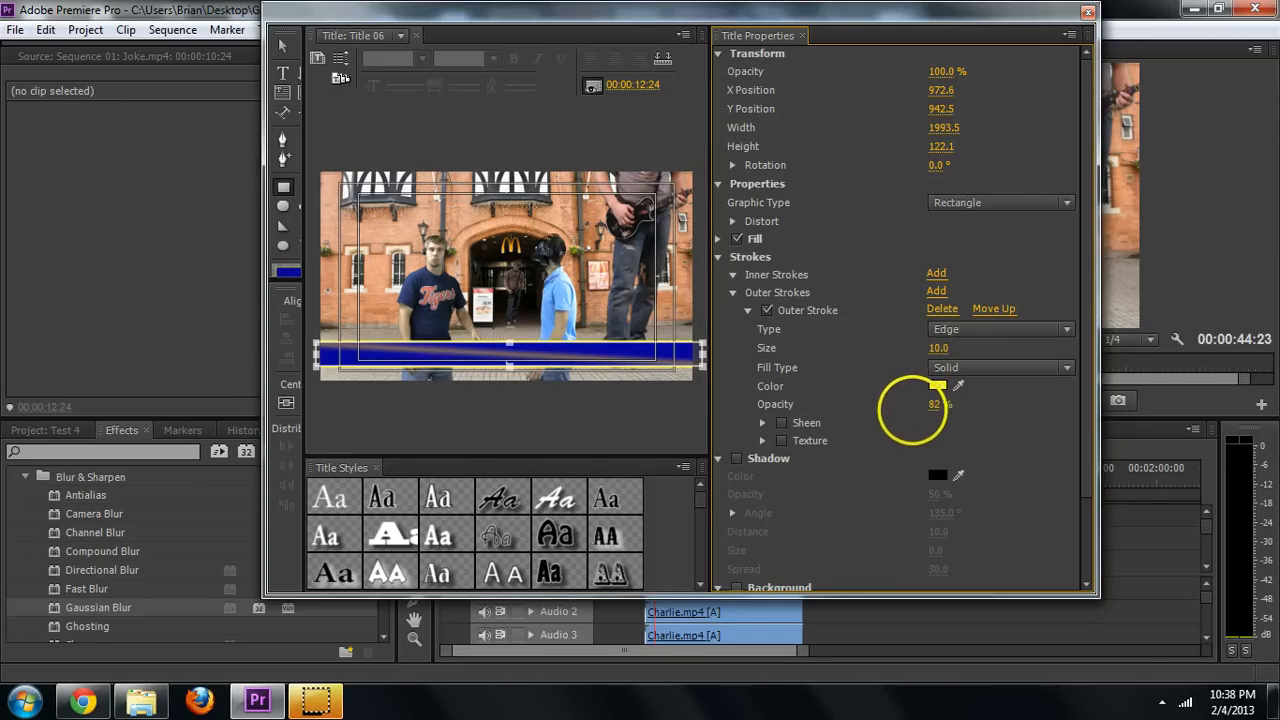
{"action": "left_click_drag", "start_coordinate": [912, 410], "coordinate": [877, 397]}
{"action": "mouse_move", "coordinate": [940, 348]}
{"action": "left_mouse_down"}
{"action": "mouse_move", "coordinate": [980, 344]}
{"action": "mouse_move", "coordinate": [925, 388]}
{"action": "left_mouse_up"}
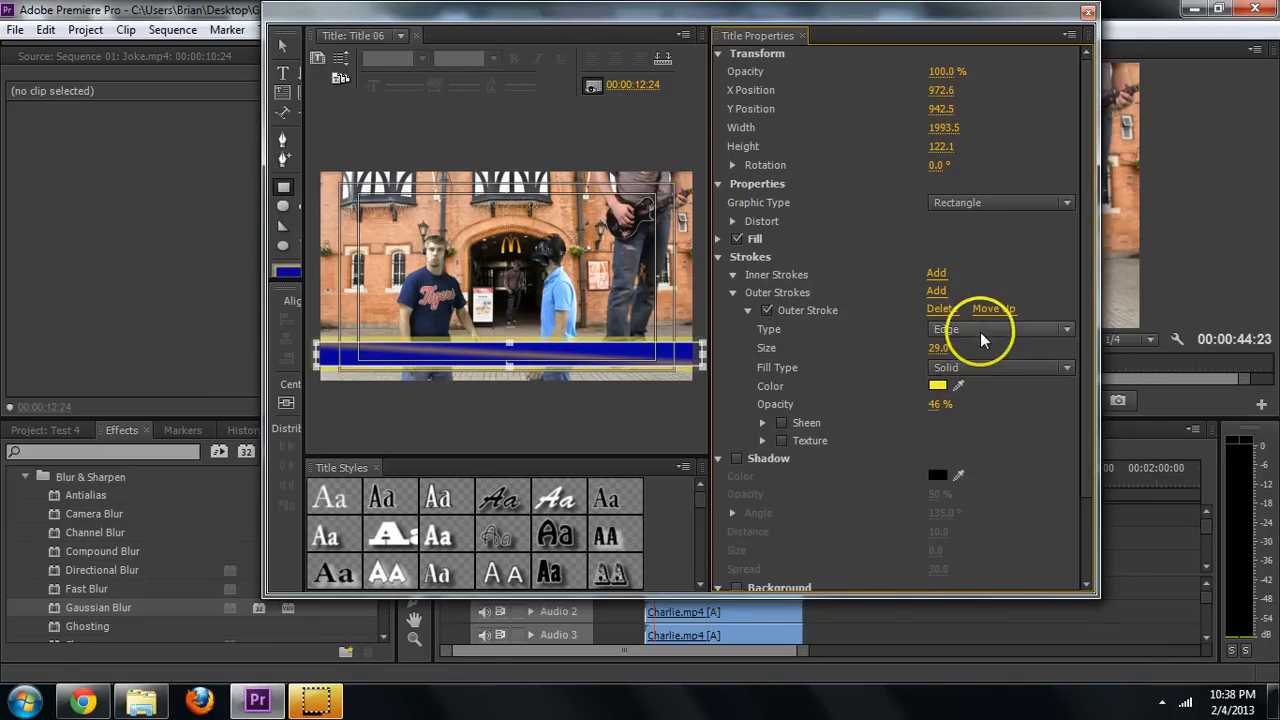
Enable a shadow on the bar with opacity 71%, distance 29, size 14 and spread 66
{"action": "left_click", "coordinate": [717, 256]}
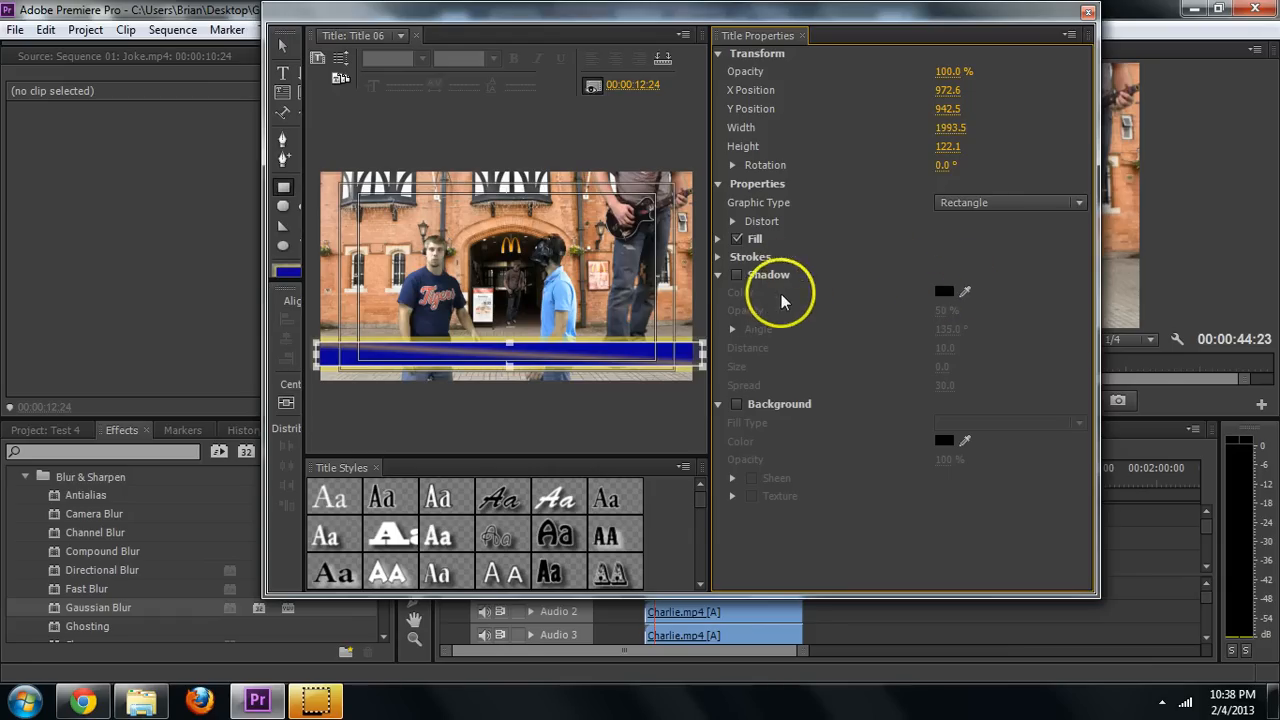
{"action": "left_click", "coordinate": [737, 274]}
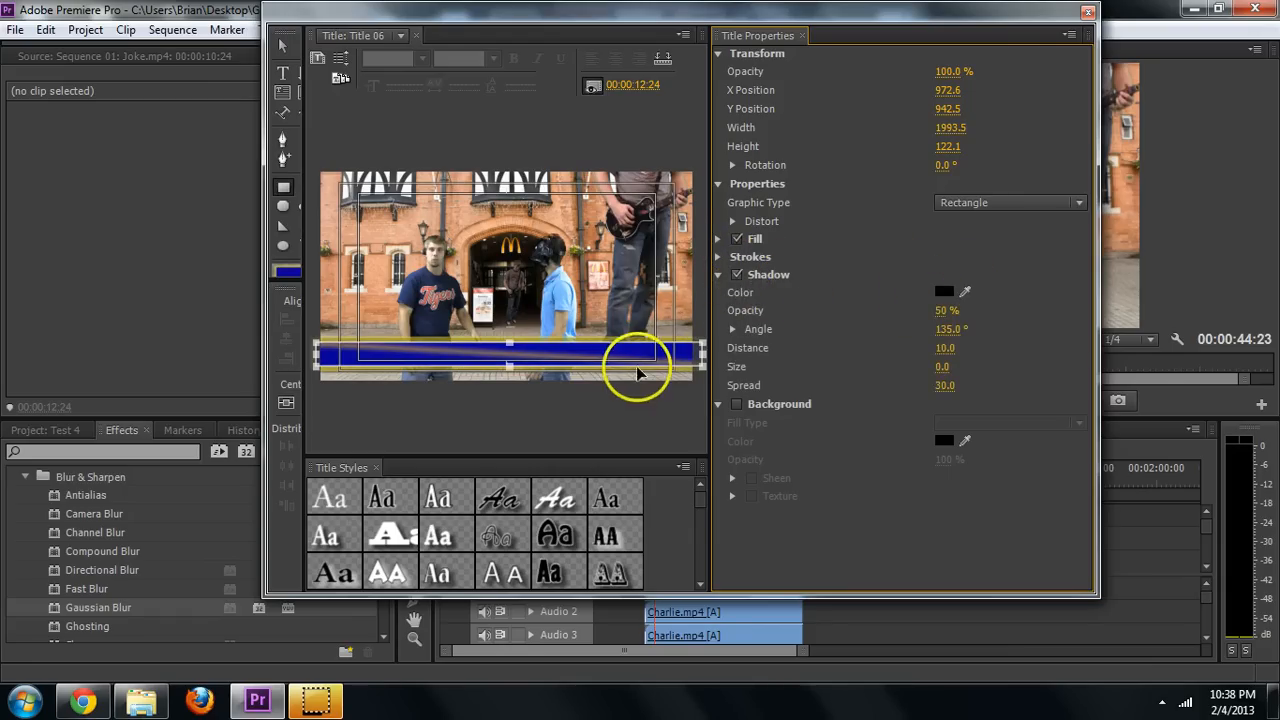
{"action": "left_click_drag", "start_coordinate": [943, 316], "coordinate": [1035, 305]}
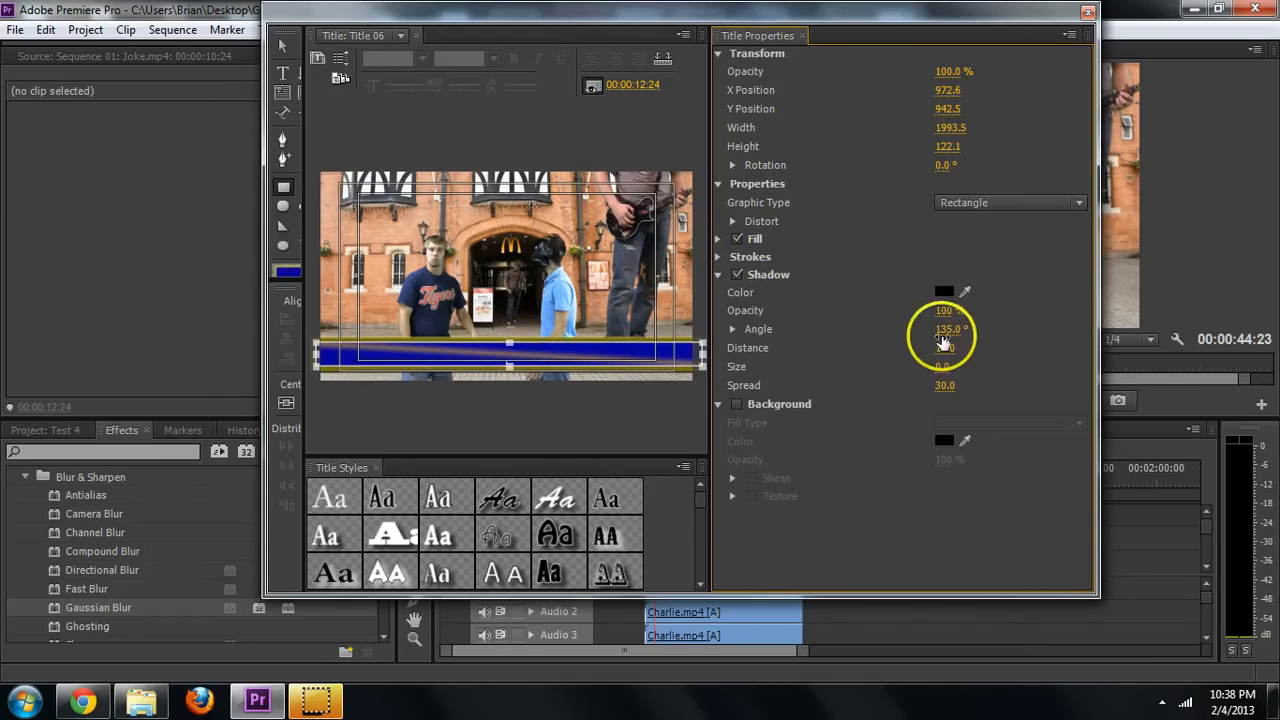
{"action": "left_click_drag", "start_coordinate": [942, 350], "coordinate": [912, 305]}
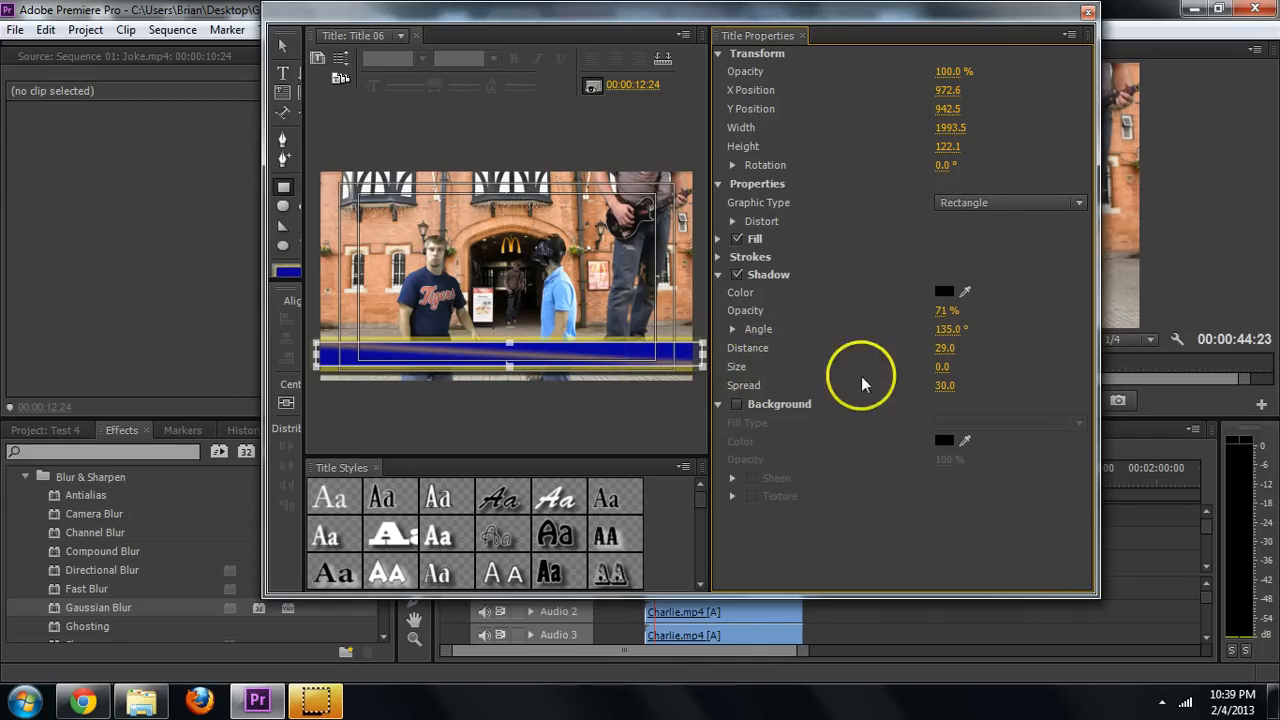
{"action": "left_click_drag", "start_coordinate": [943, 364], "coordinate": [962, 368]}
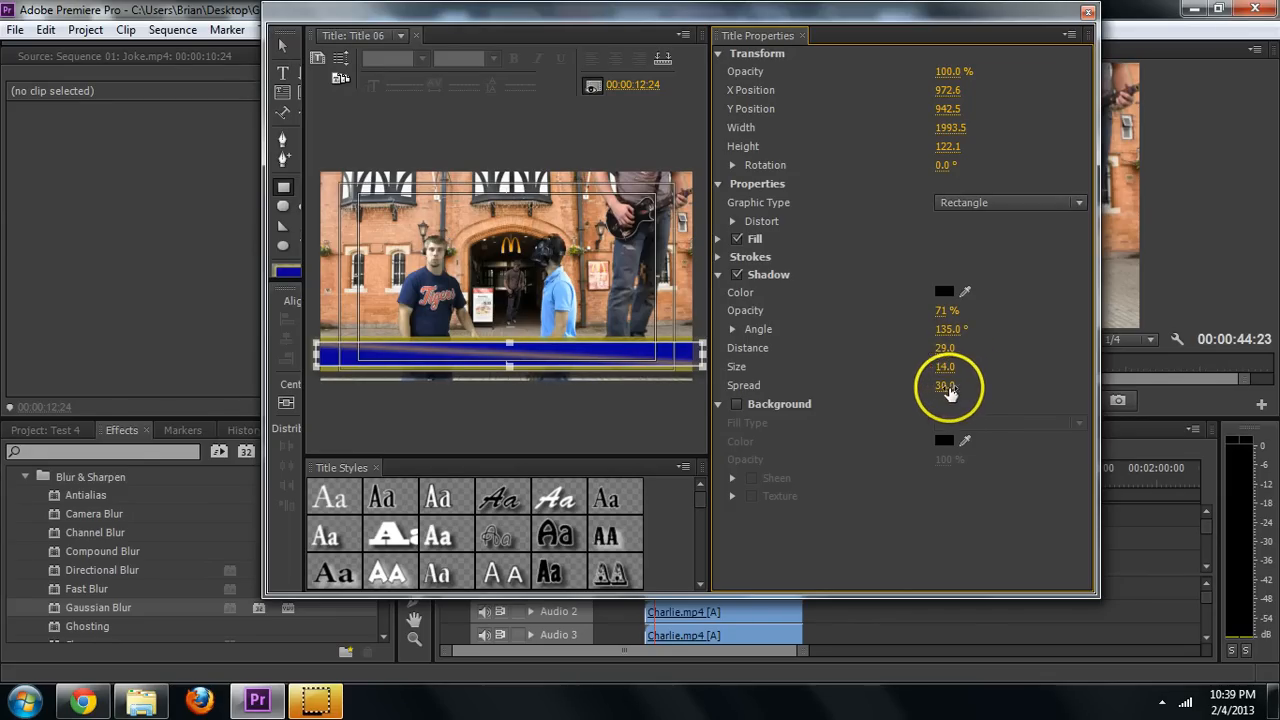
{"action": "left_click_drag", "start_coordinate": [949, 382], "coordinate": [978, 387]}
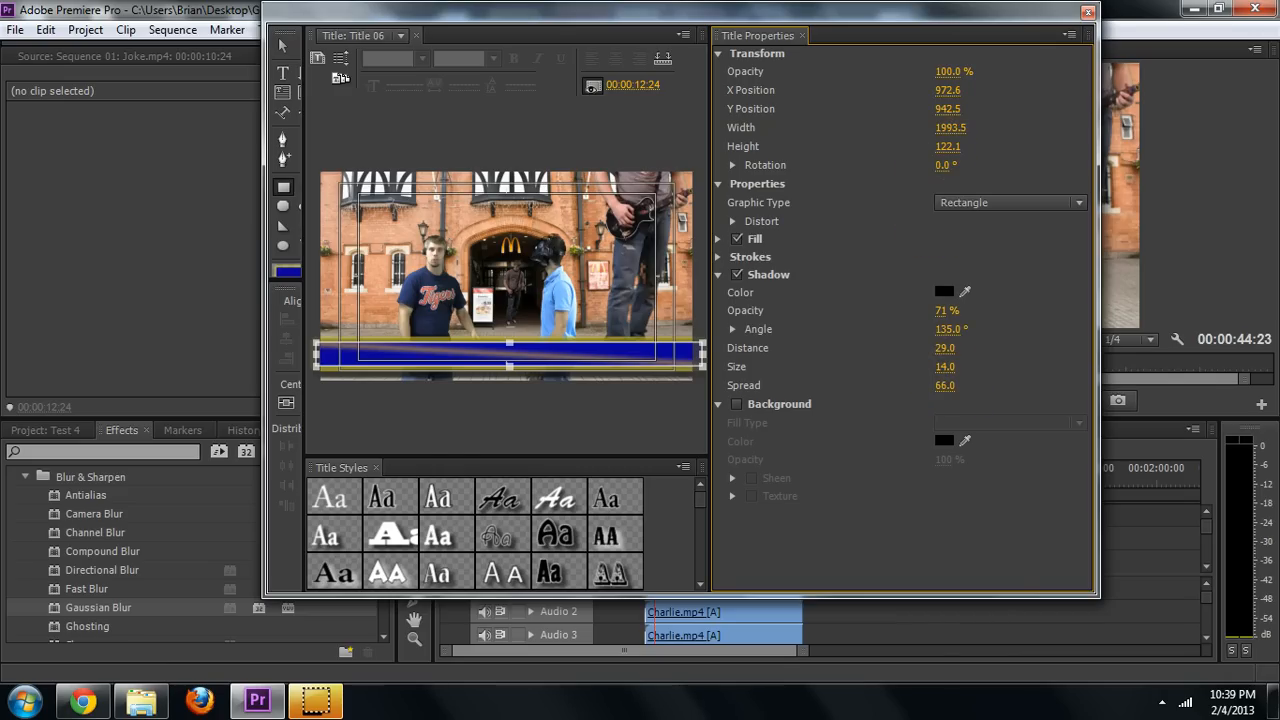
Add the text "News at 6" over the blue bar in the Adobe Garamond White 90 title style
{"action": "left_click", "coordinate": [493, 168]}
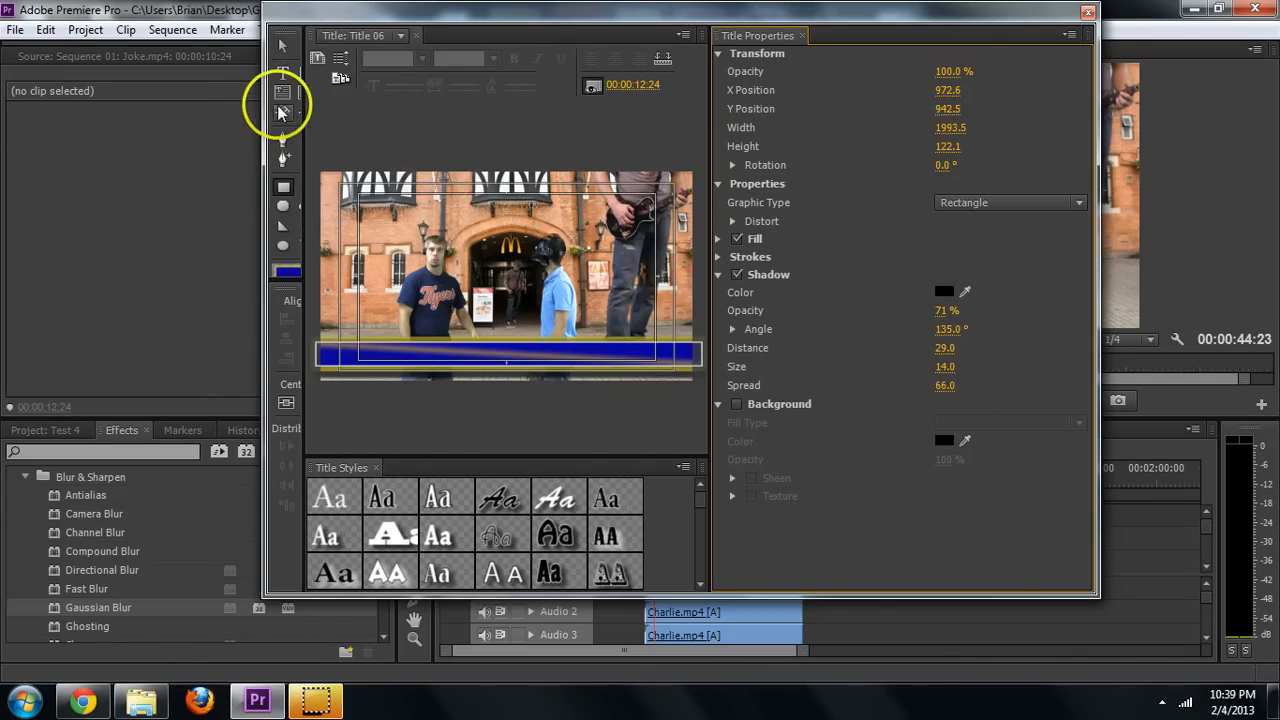
{"action": "left_click", "coordinate": [282, 78]}
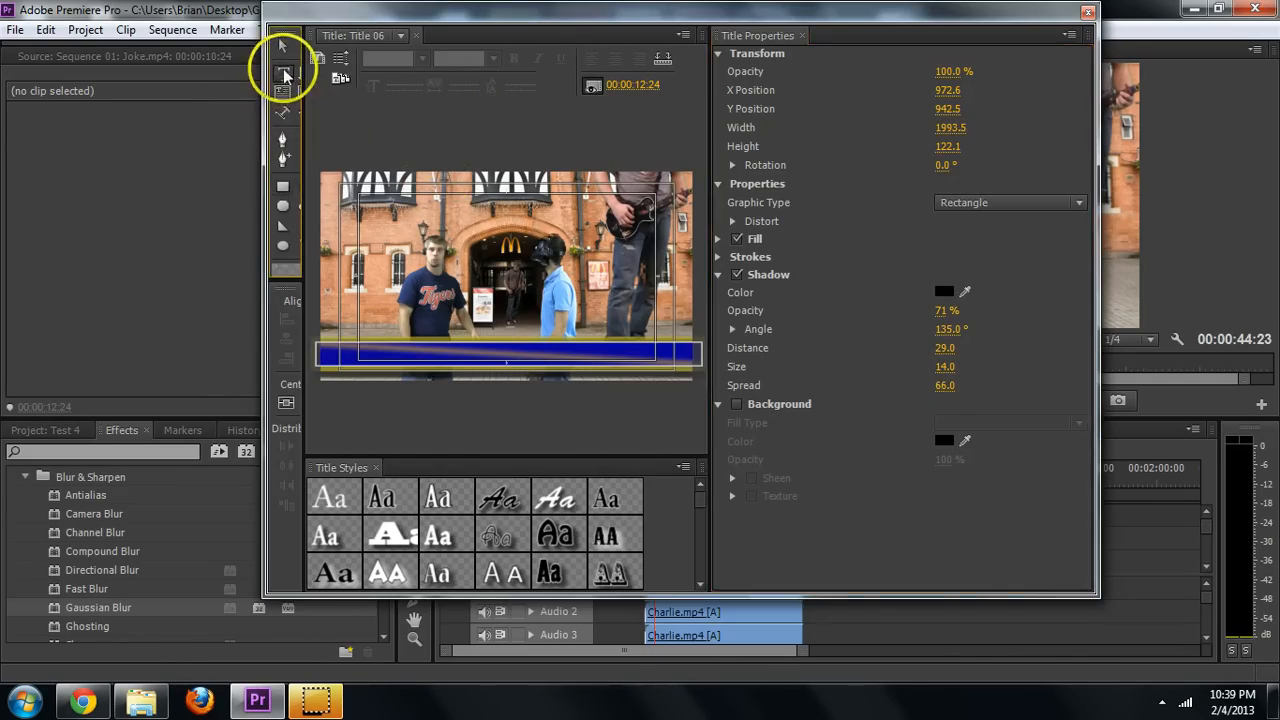
{"action": "left_click", "coordinate": [424, 346]}
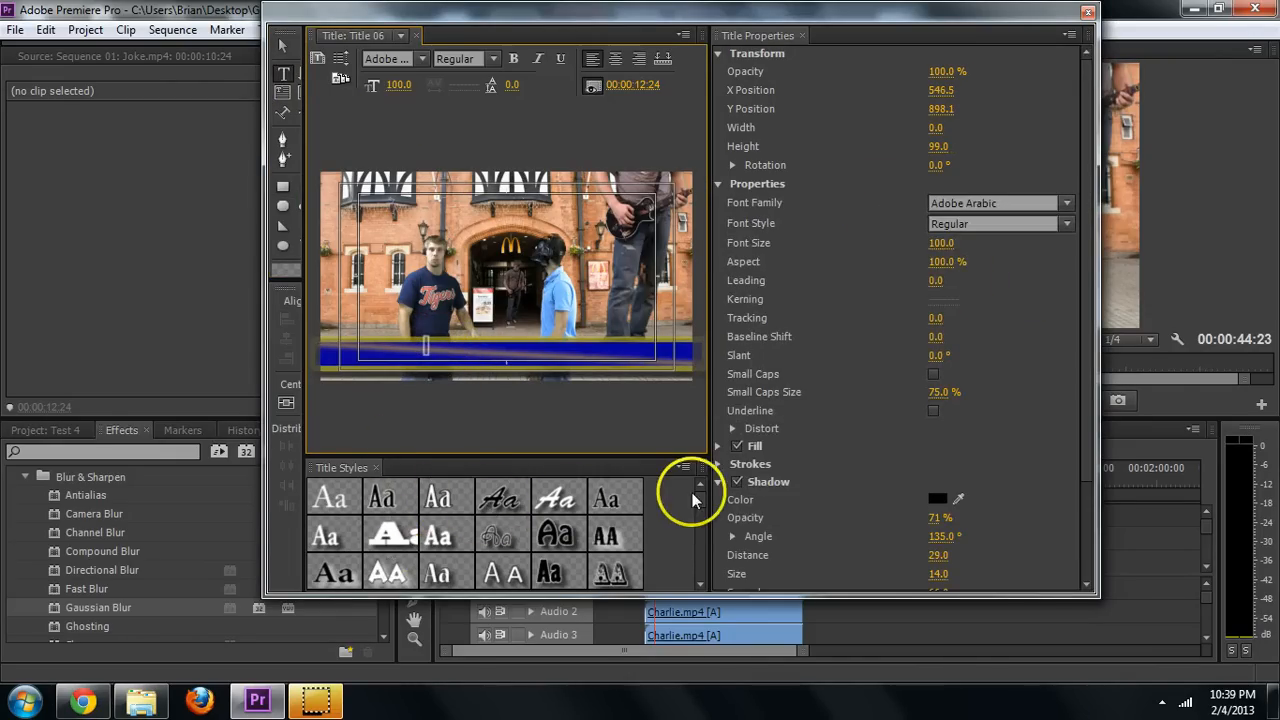
{"action": "mouse_move", "coordinate": [703, 502]}
{"action": "left_mouse_down"}
{"action": "mouse_move", "coordinate": [700, 560]}
{"action": "mouse_move", "coordinate": [689, 486]}
{"action": "left_mouse_up"}
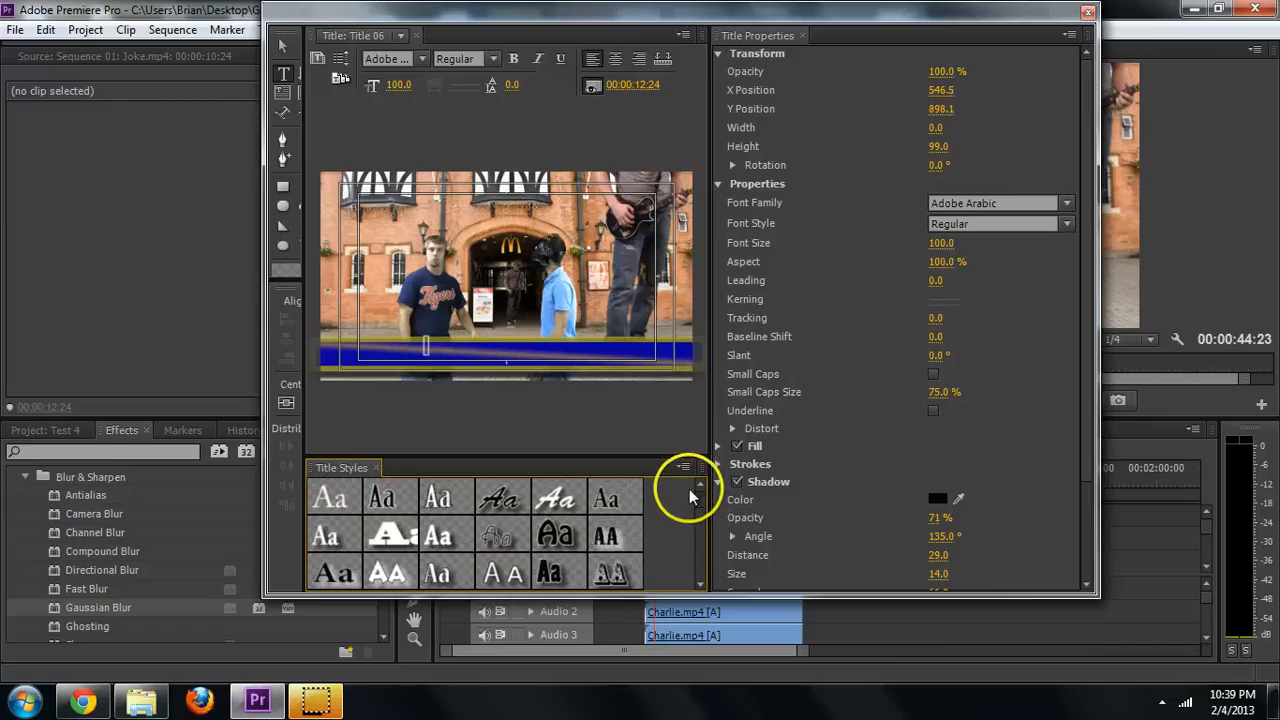
{"action": "left_click", "coordinate": [338, 530]}
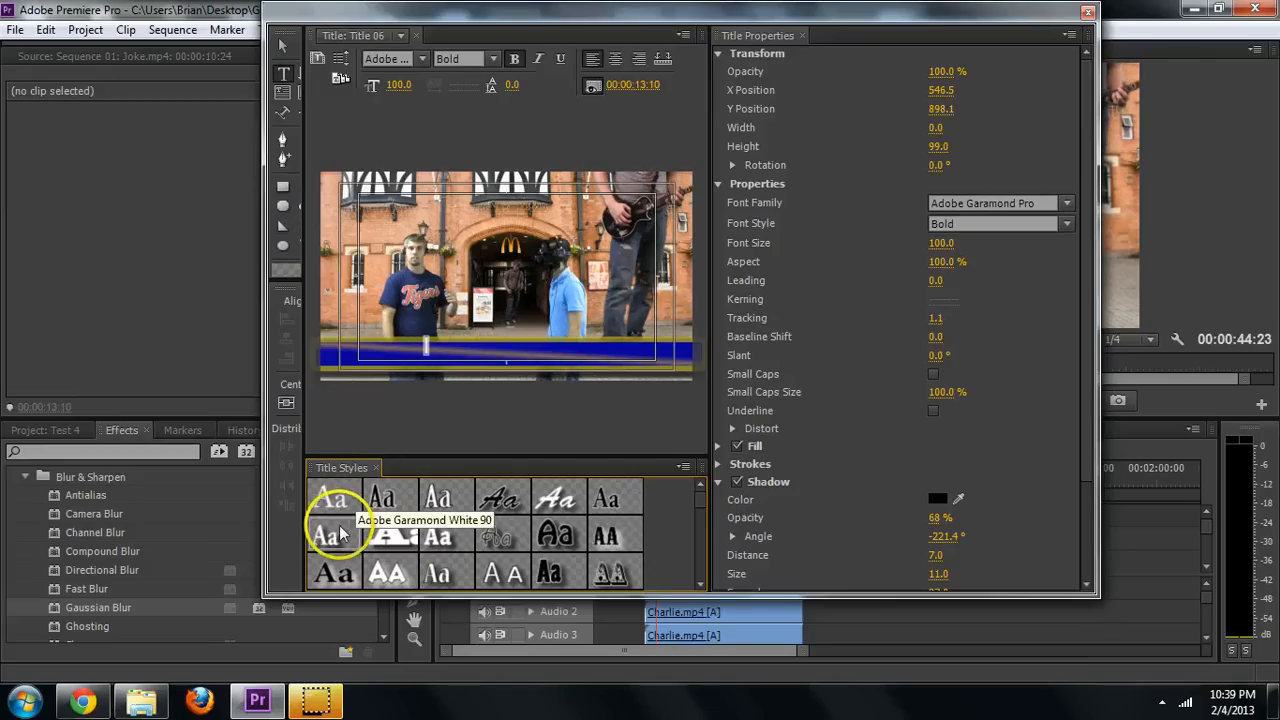
{"action": "left_click", "coordinate": [423, 345]}
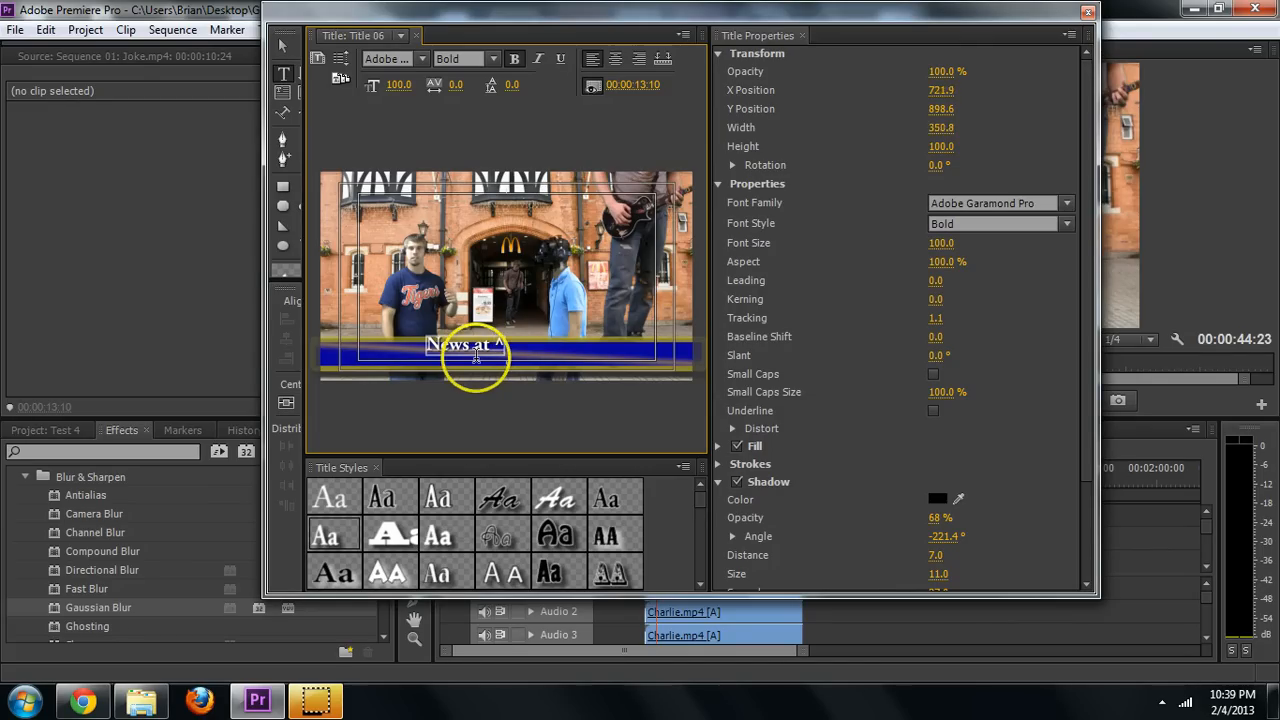
{"action": "type", "text": "A"}
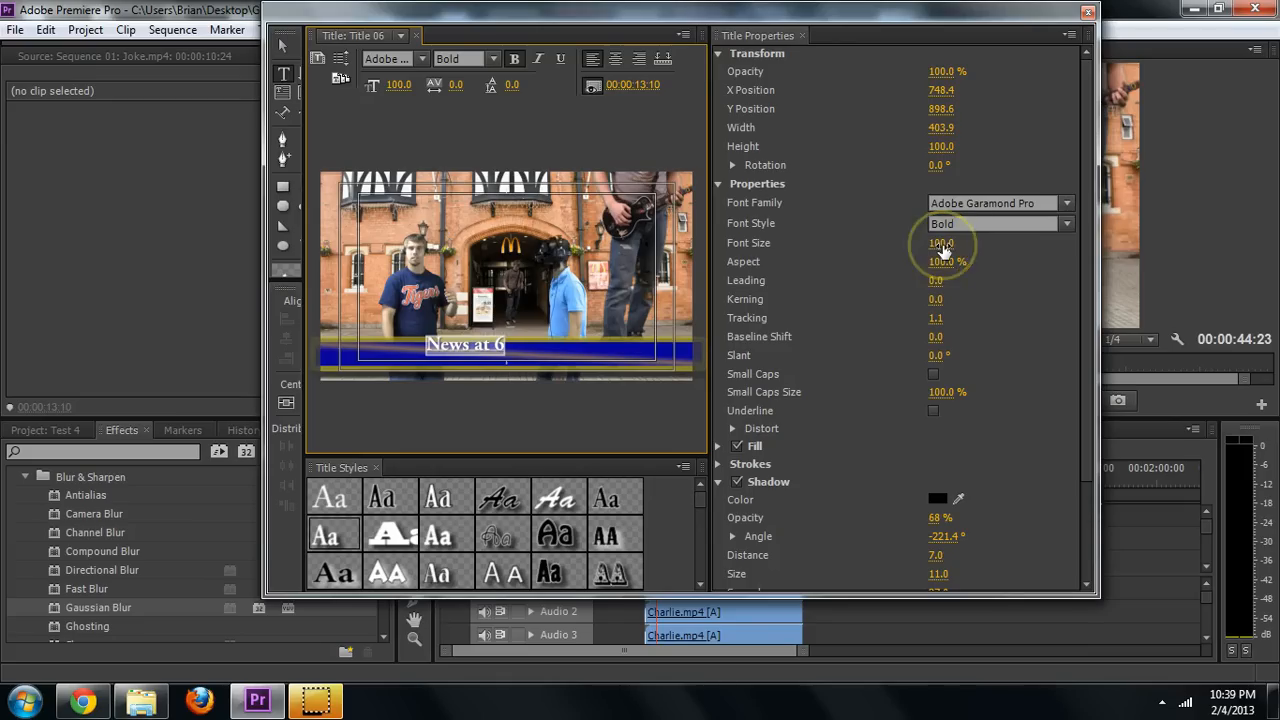
Set the "News at 6" font size to 180 and move the text to the left end of the blue bar
{"action": "left_click_drag", "start_coordinate": [942, 248], "coordinate": [1014, 243]}
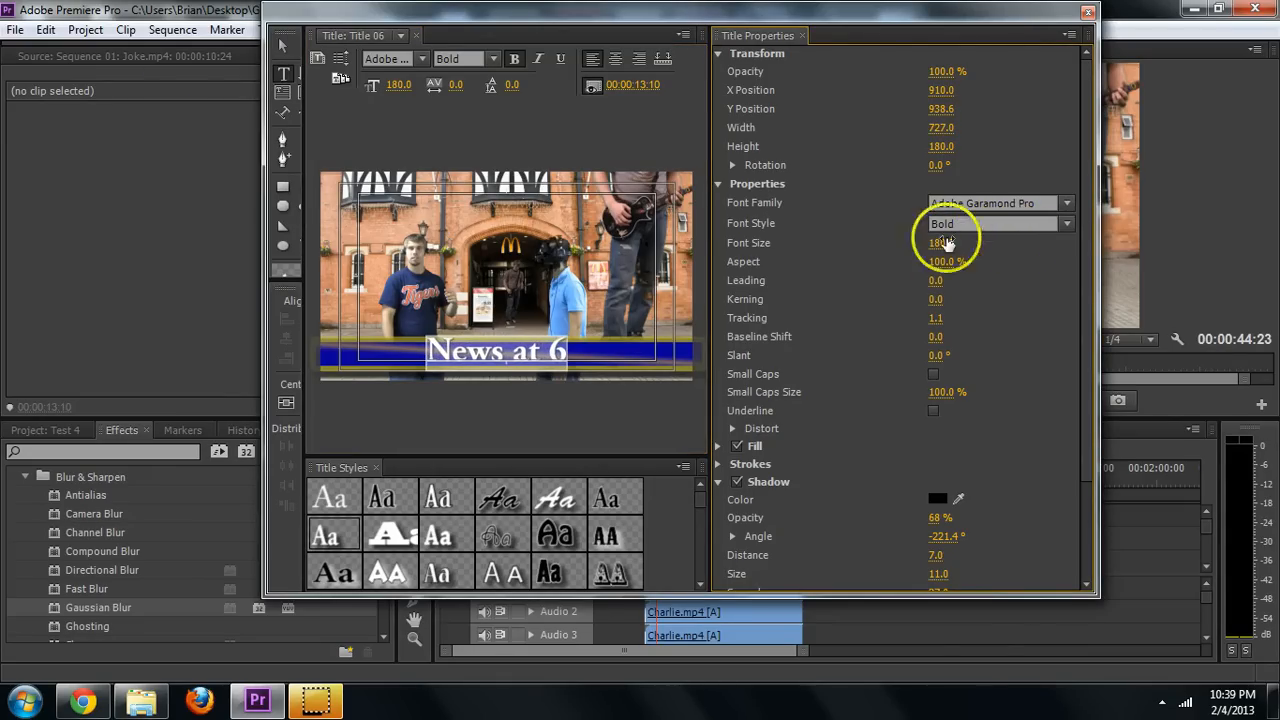
{"action": "left_click", "coordinate": [281, 51]}
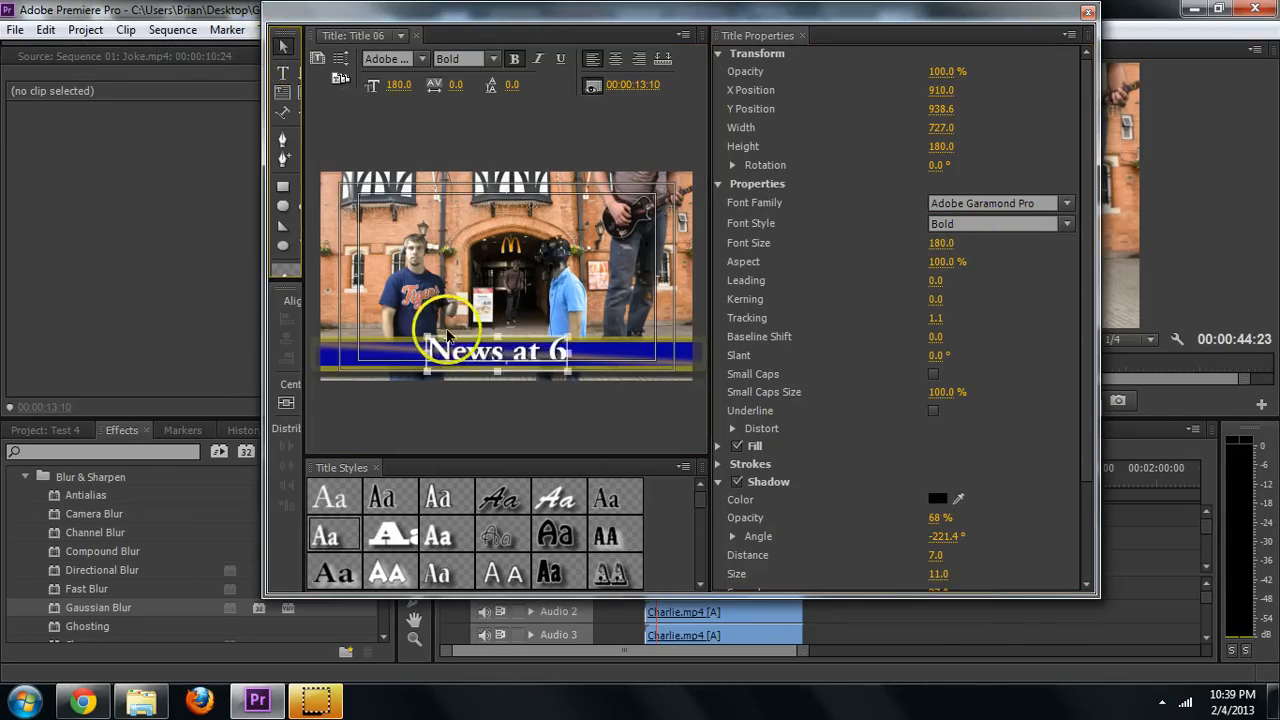
{"action": "left_click_drag", "start_coordinate": [452, 350], "coordinate": [361, 355]}
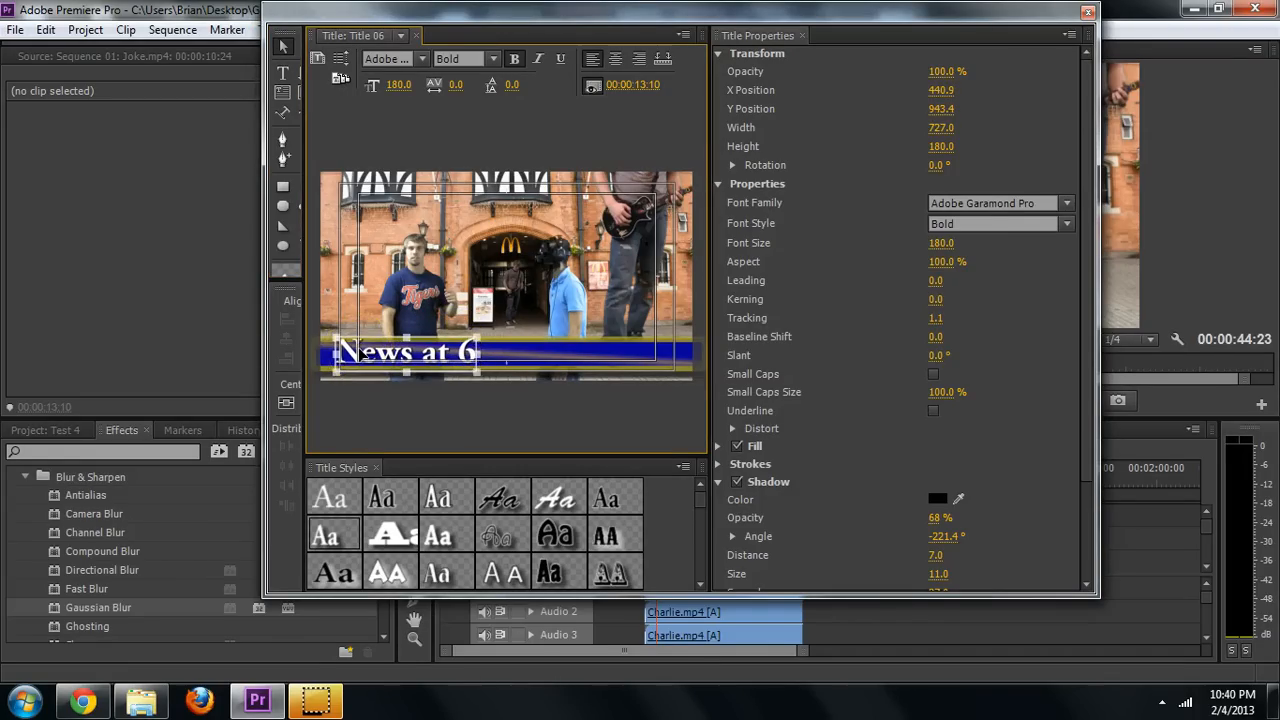
{"action": "left_click", "coordinate": [460, 255]}
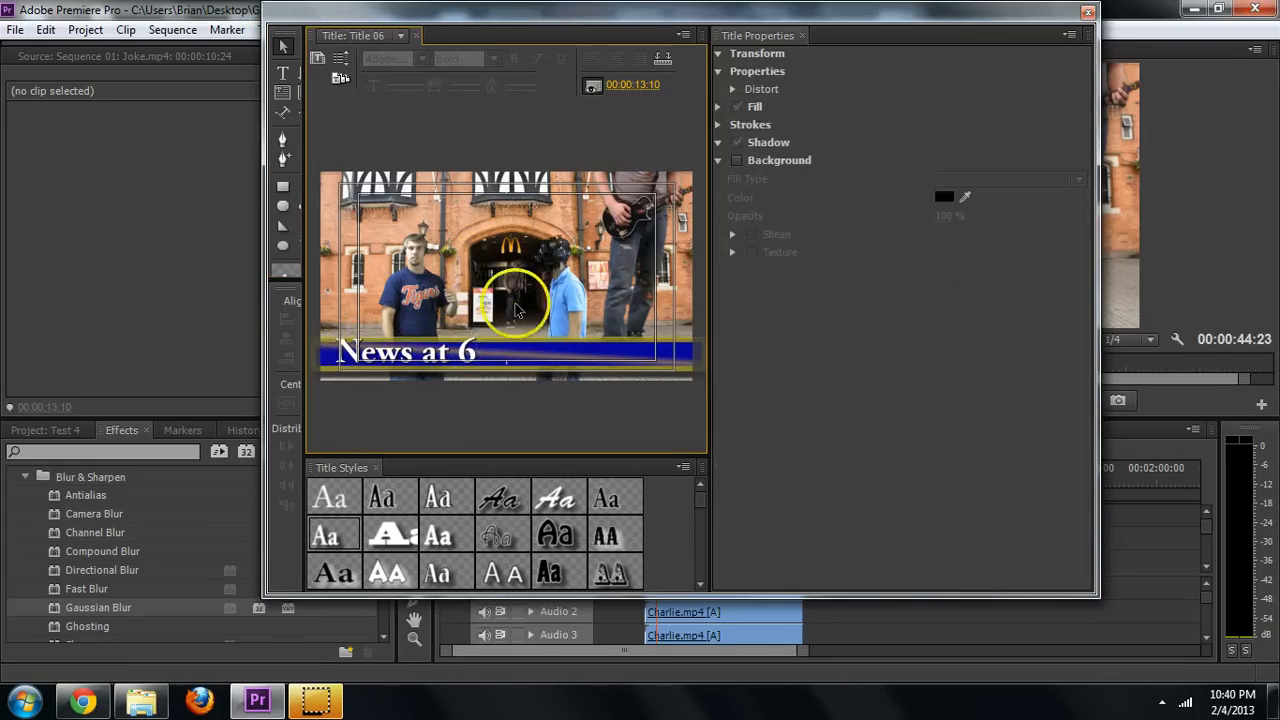
Duplicate "News at 6" onto the right half of the bar and change the copy's text to "Strange Title"
{"action": "left_click", "coordinate": [455, 358]}
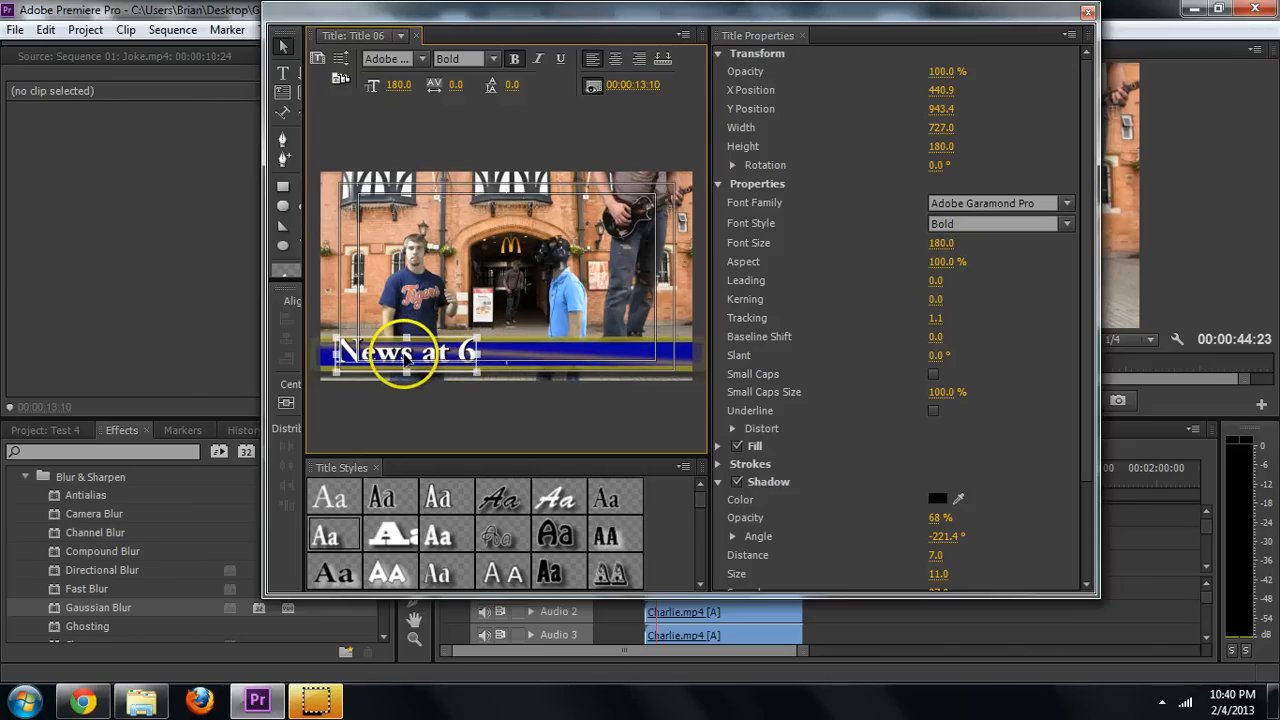
{"action": "left_click_drag", "start_coordinate": [404, 360], "coordinate": [588, 361]}
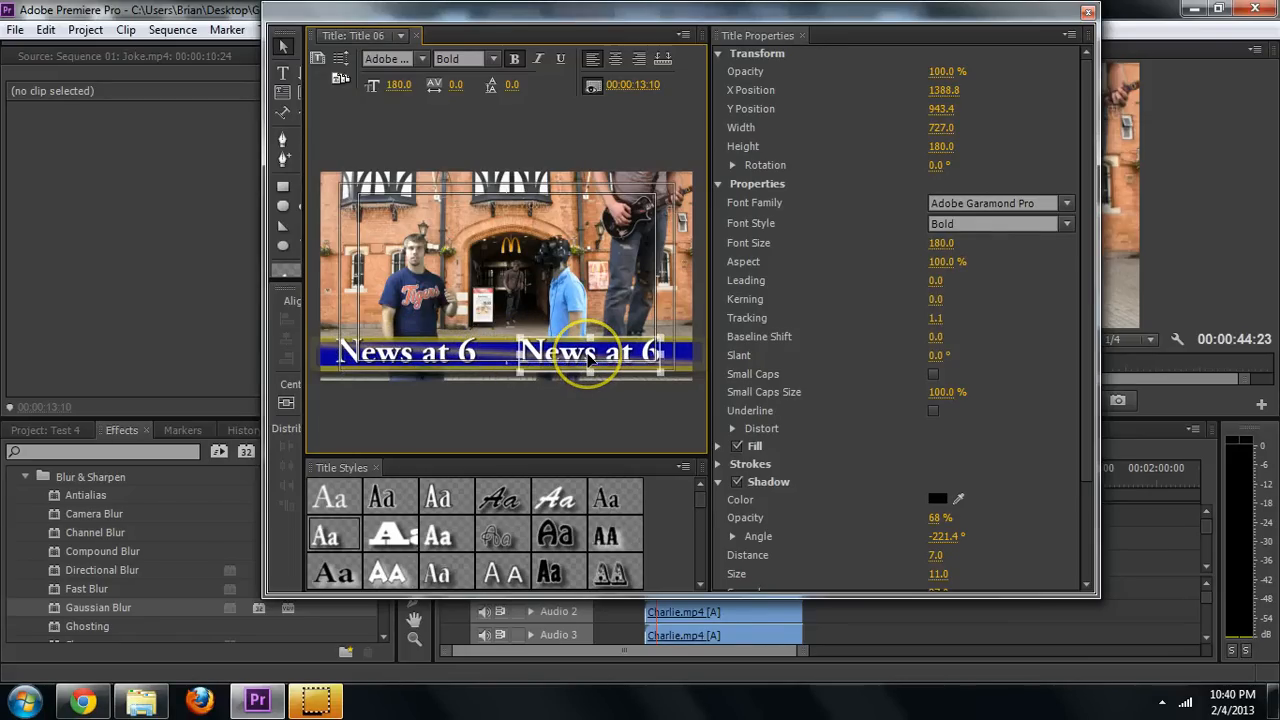
{"action": "double_click", "coordinate": [589, 356]}
{"action": "key", "text": "Escape"}
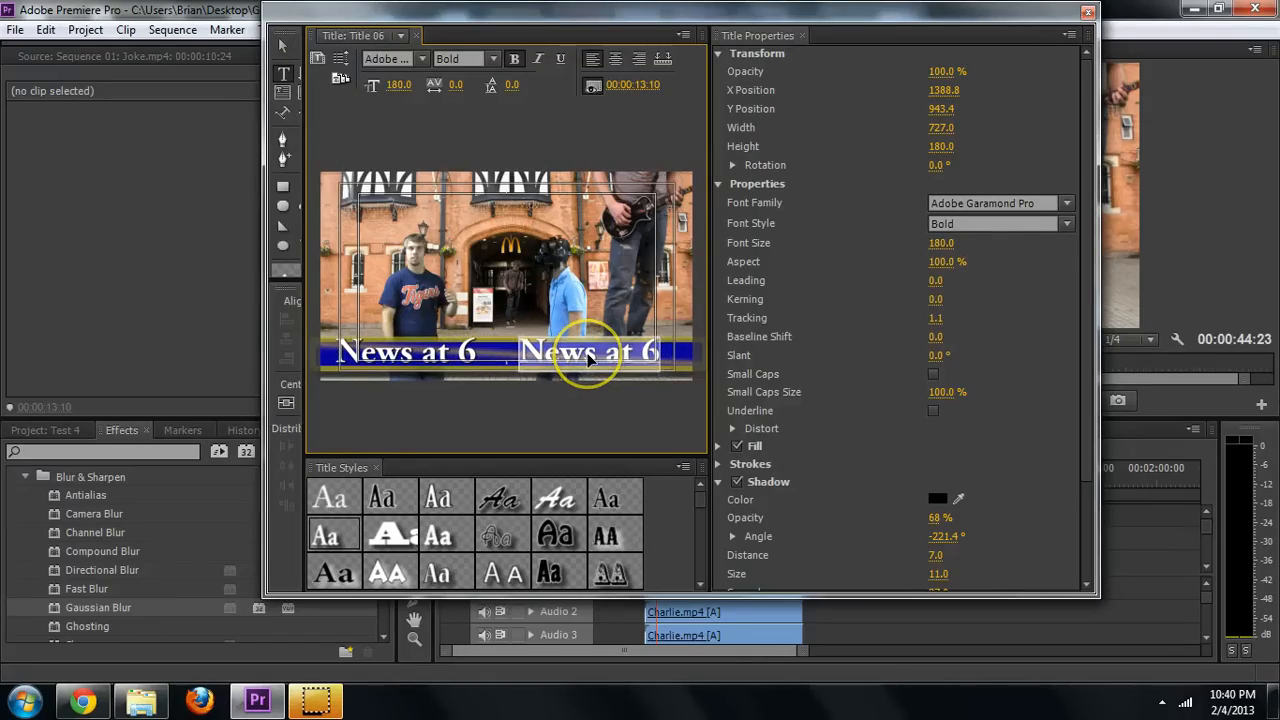
{"action": "type", "text": "Strange Titl"}
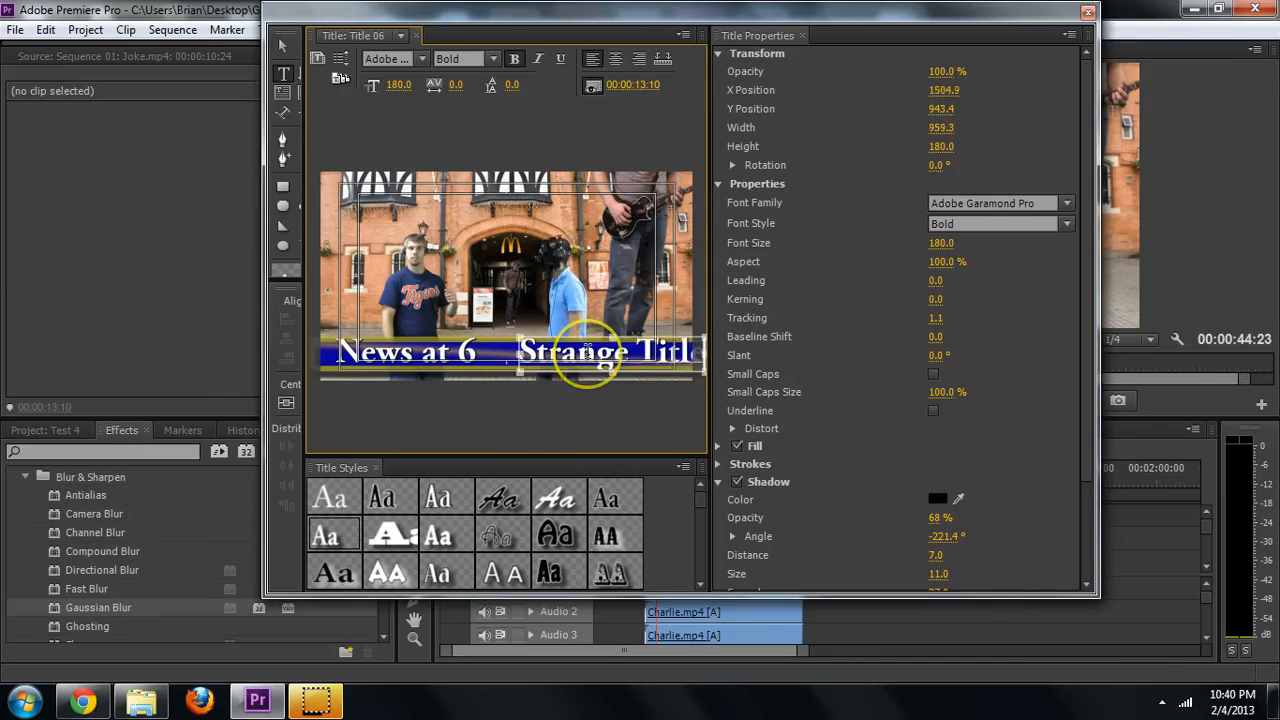
{"action": "left_click", "coordinate": [588, 356]}
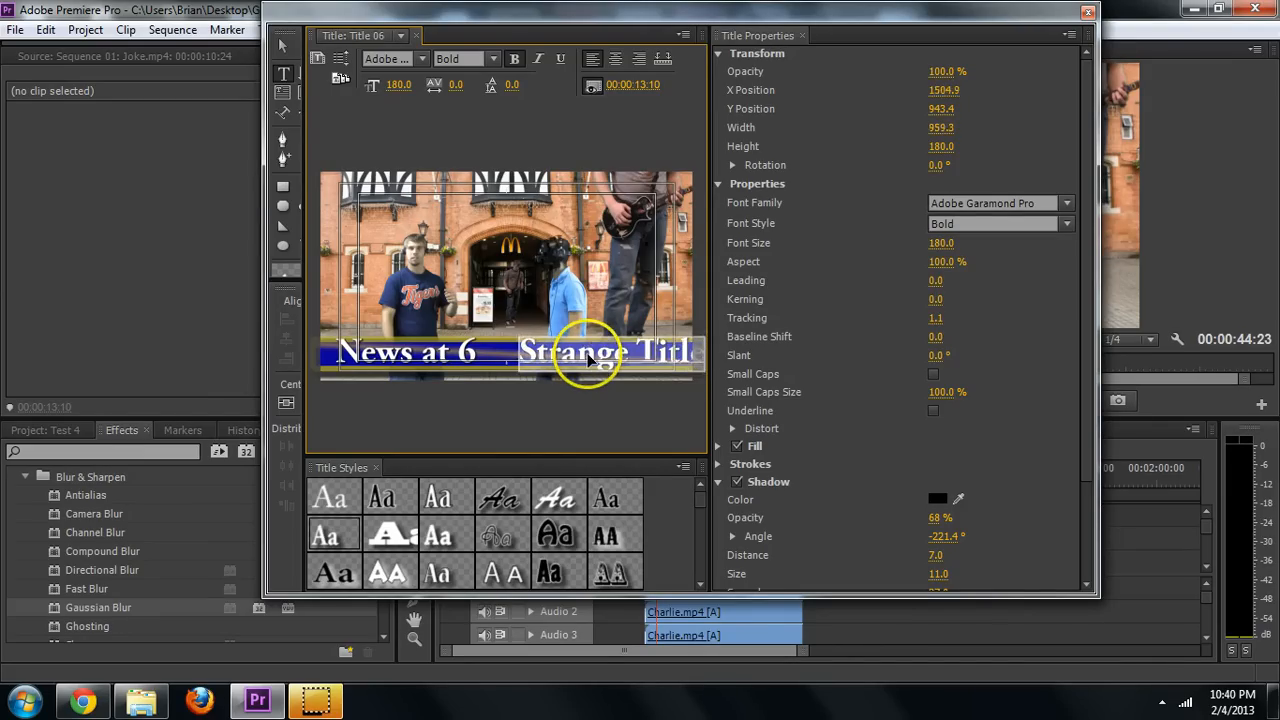
Set the "Strange Title" font size to 114 and move it down to the bar's right end, about X 1513, Y 964
{"action": "left_click_drag", "start_coordinate": [941, 243], "coordinate": [858, 239]}
{"action": "left_click", "coordinate": [283, 46]}
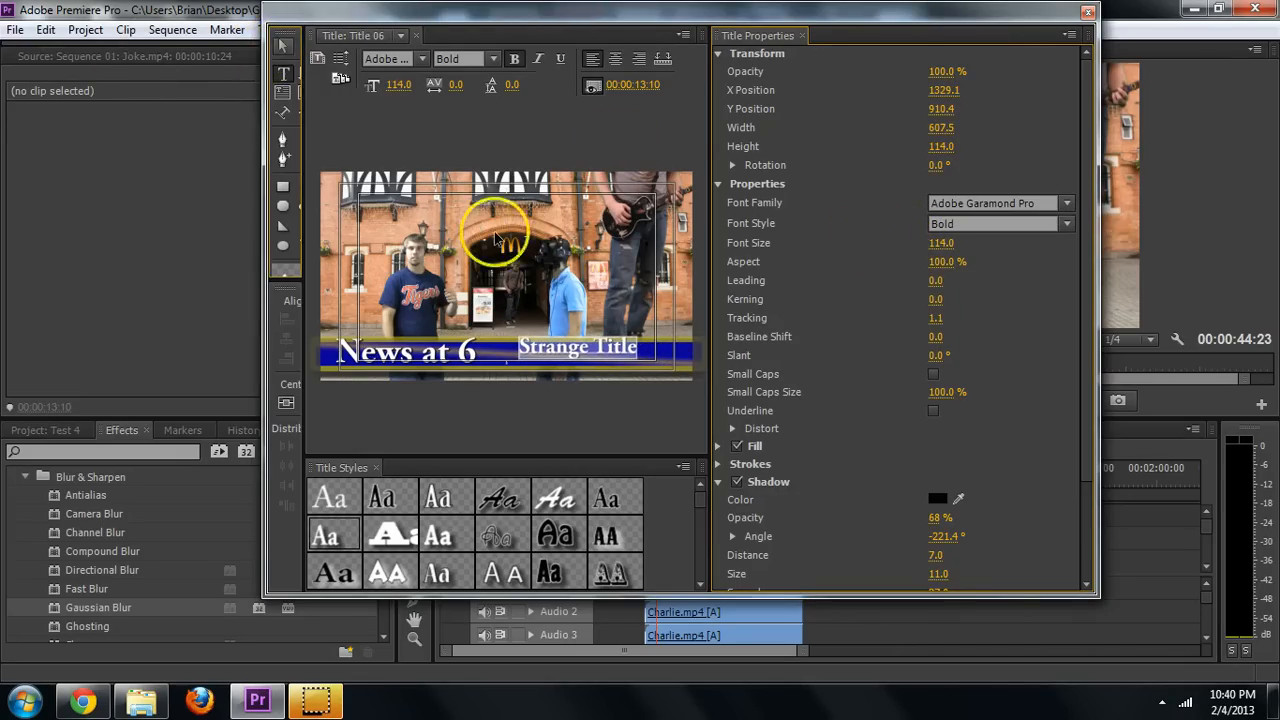
{"action": "left_click", "coordinate": [550, 350]}
{"action": "left_click_drag", "start_coordinate": [550, 350], "coordinate": [583, 359]}
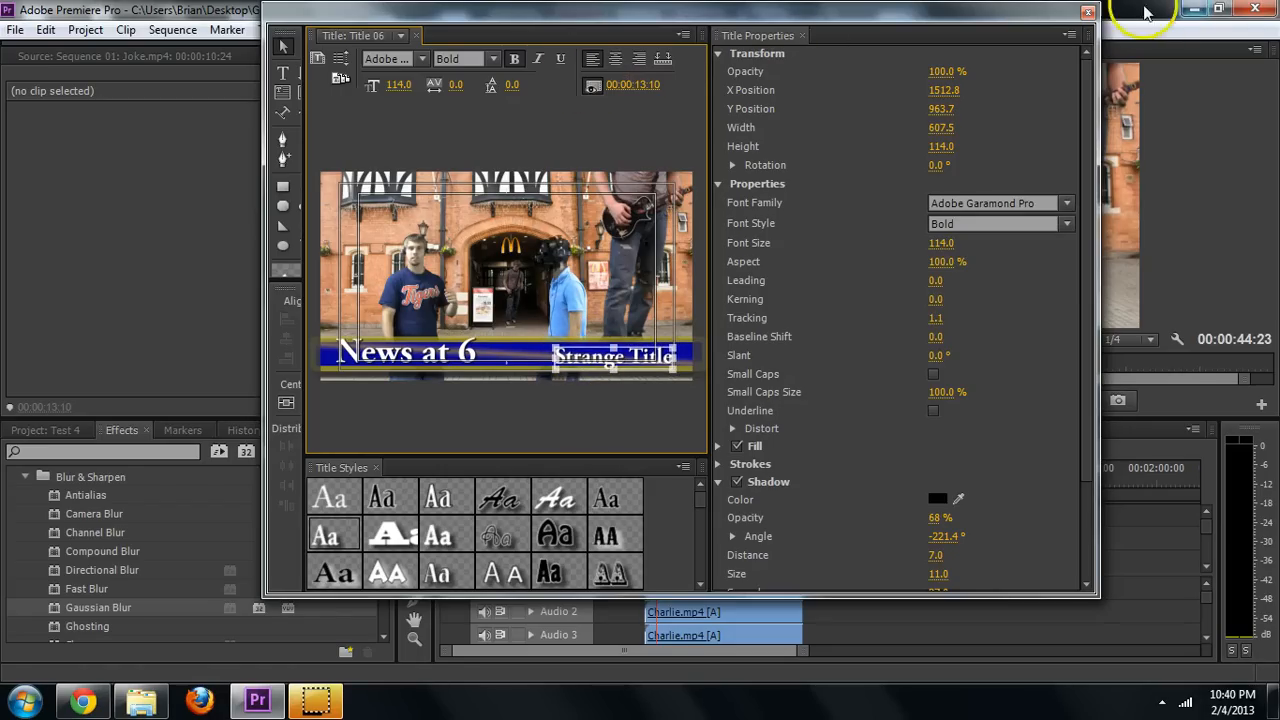
Close the title editor and place Title 06 on Video 5 above Joke.mp4, extended to that clip's full length
{"action": "left_click", "coordinate": [1089, 13]}
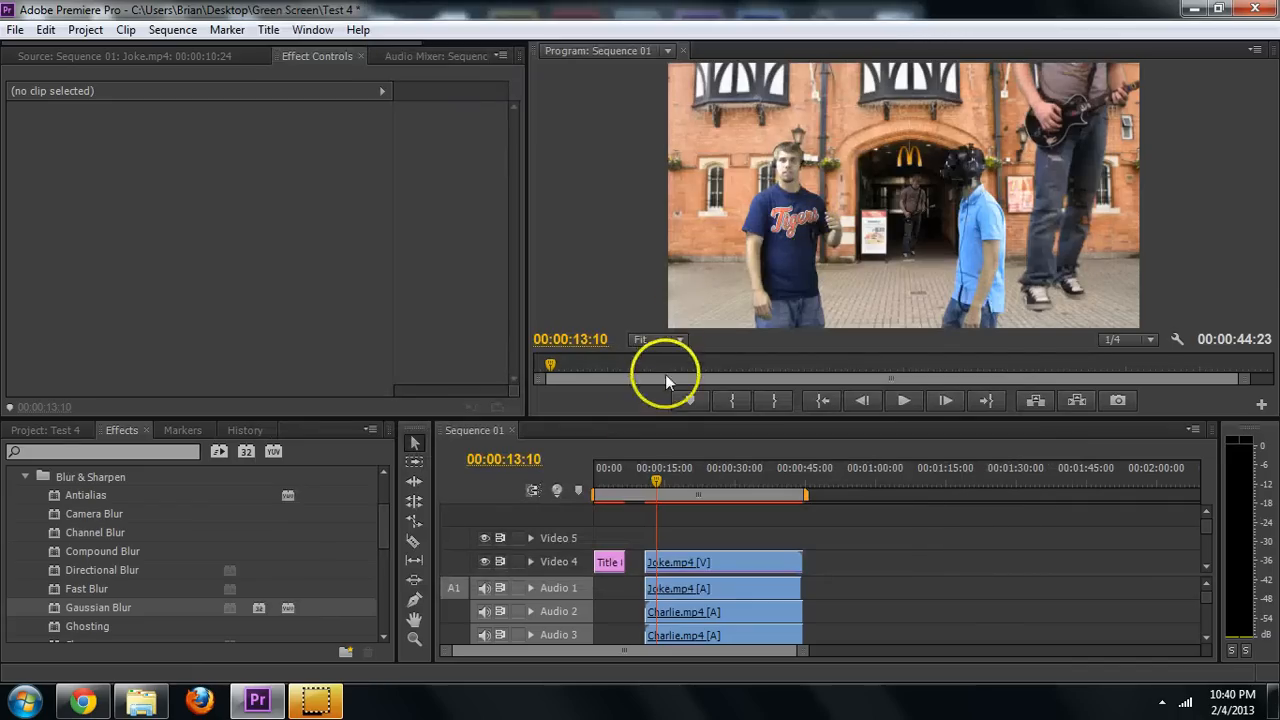
{"action": "left_click", "coordinate": [60, 433]}
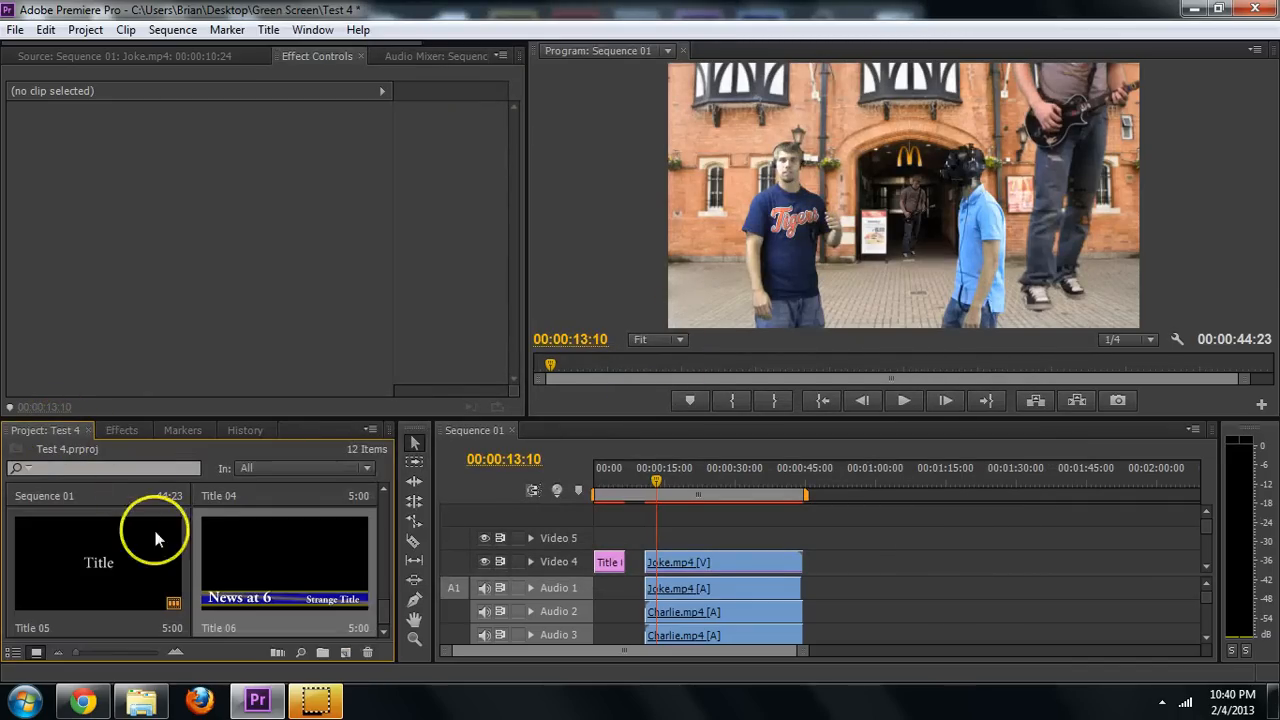
{"action": "left_click_drag", "start_coordinate": [273, 573], "coordinate": [797, 540]}
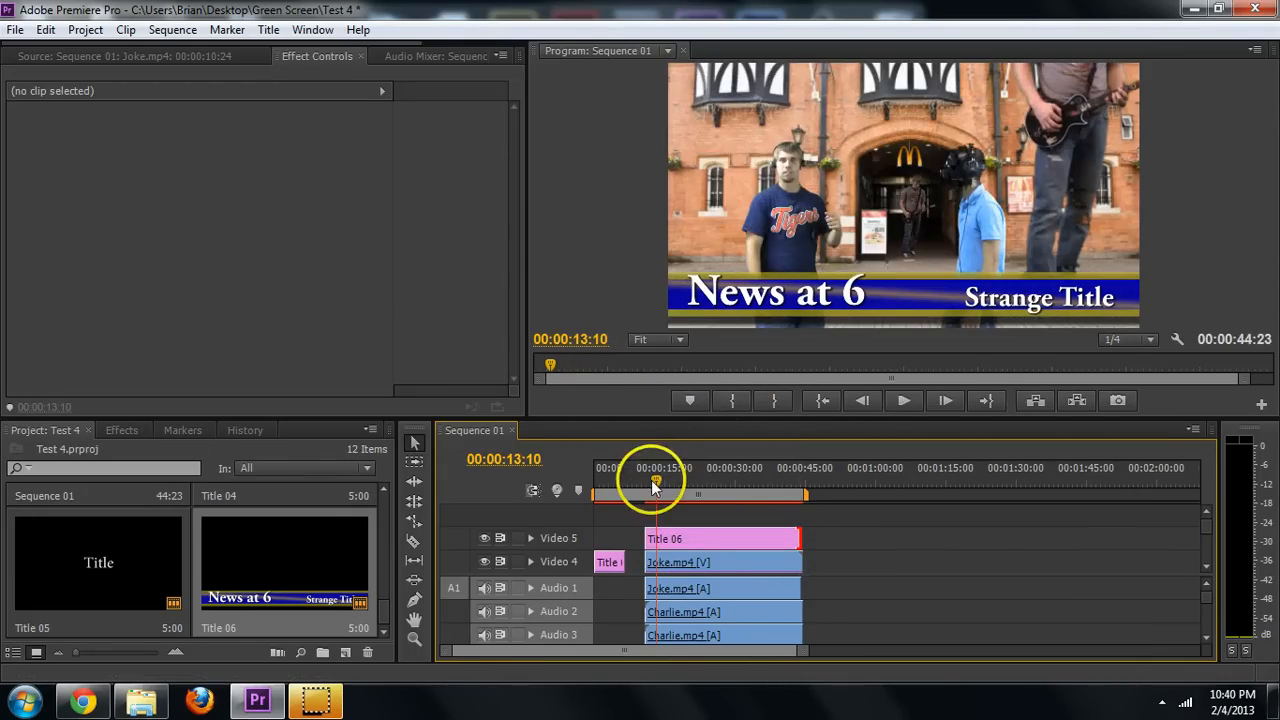
Play the sequence from near the start of Title 06 to preview the lower third over the footage
{"action": "left_click_drag", "start_coordinate": [652, 486], "coordinate": [648, 490]}
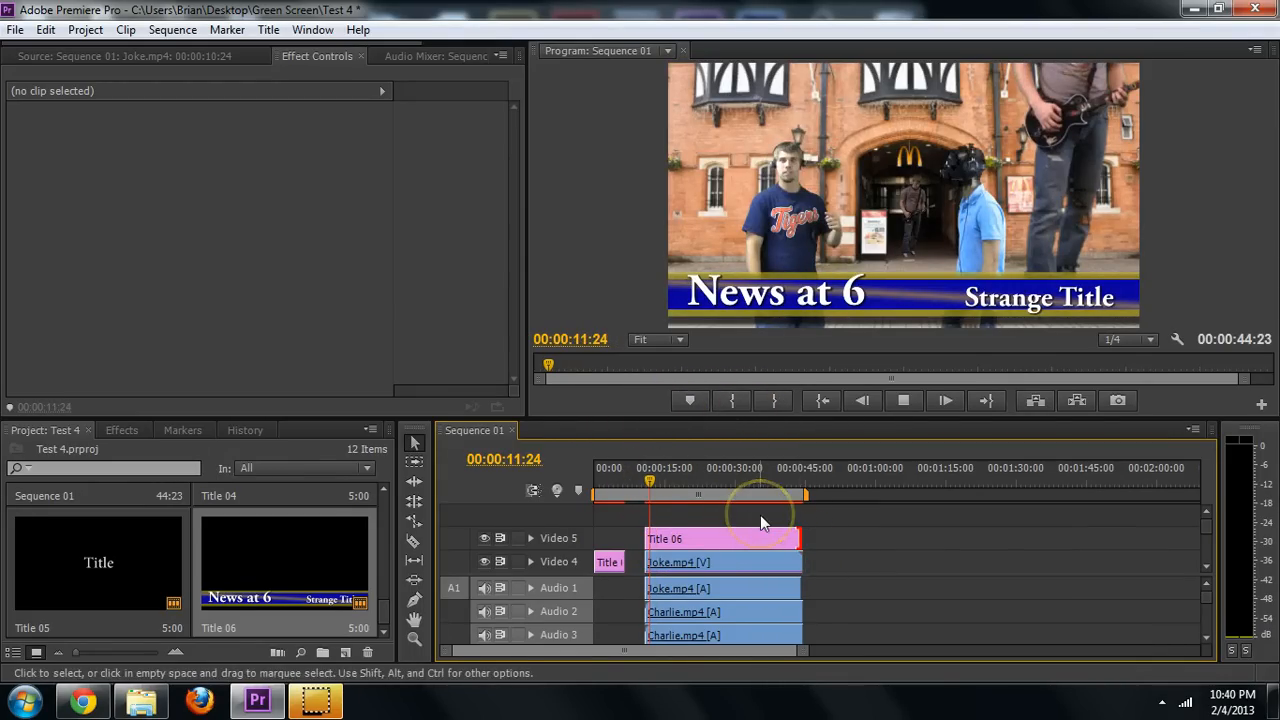
{"action": "key", "text": "space"}
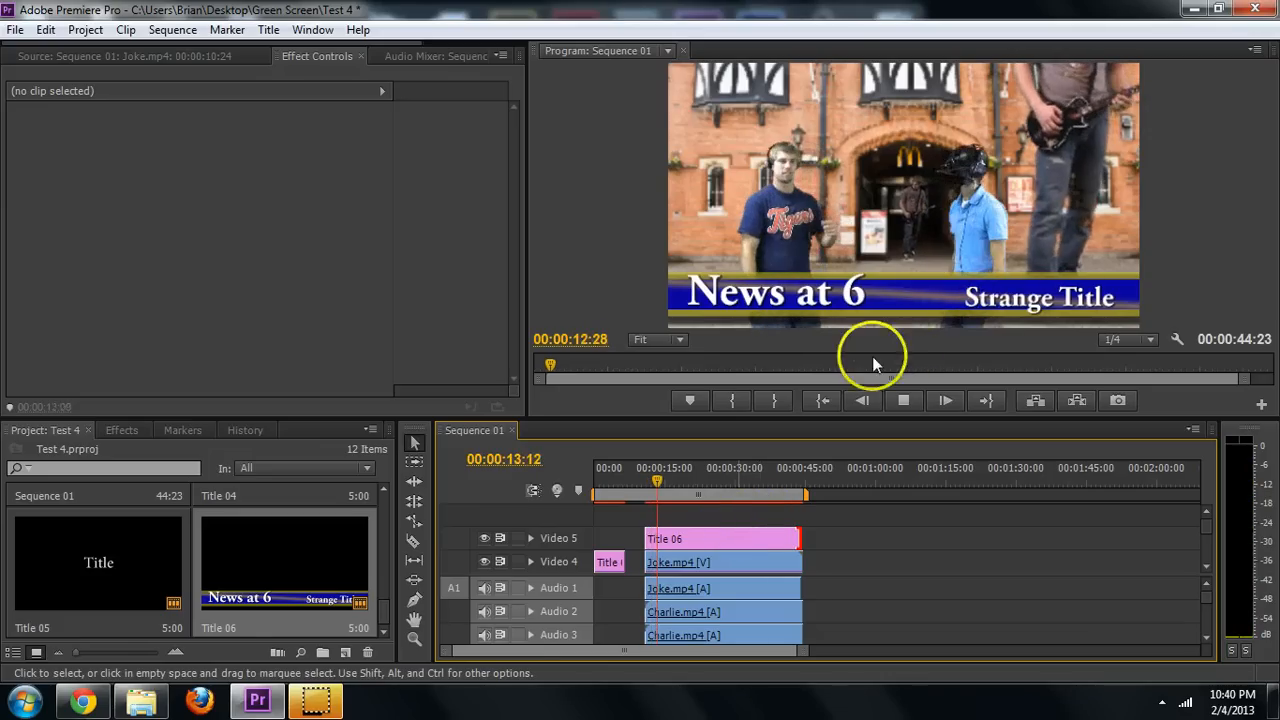
{"action": "key", "text": "space"}
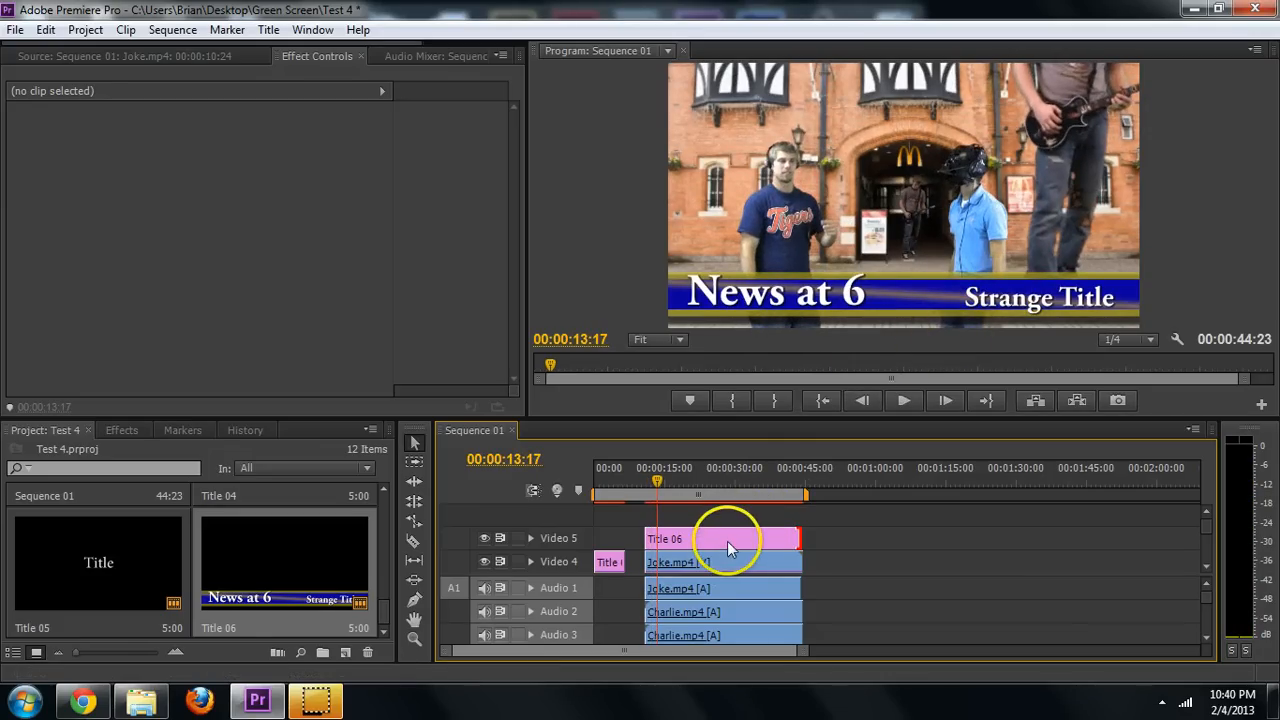
Reopen Title 06 from the timeline to view it in the title editor, and close the editor
{"action": "left_click", "coordinate": [727, 545]}
{"action": "double_click", "coordinate": [711, 539]}
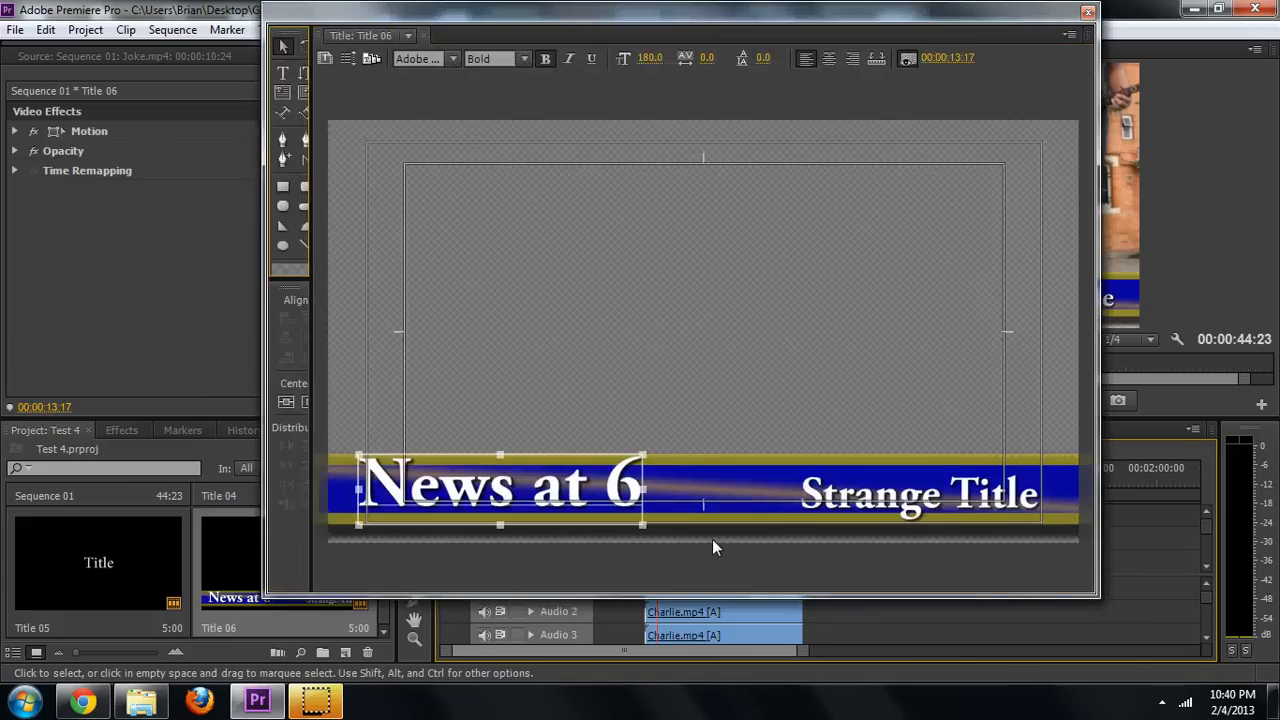
{"action": "left_click", "coordinate": [1088, 12]}
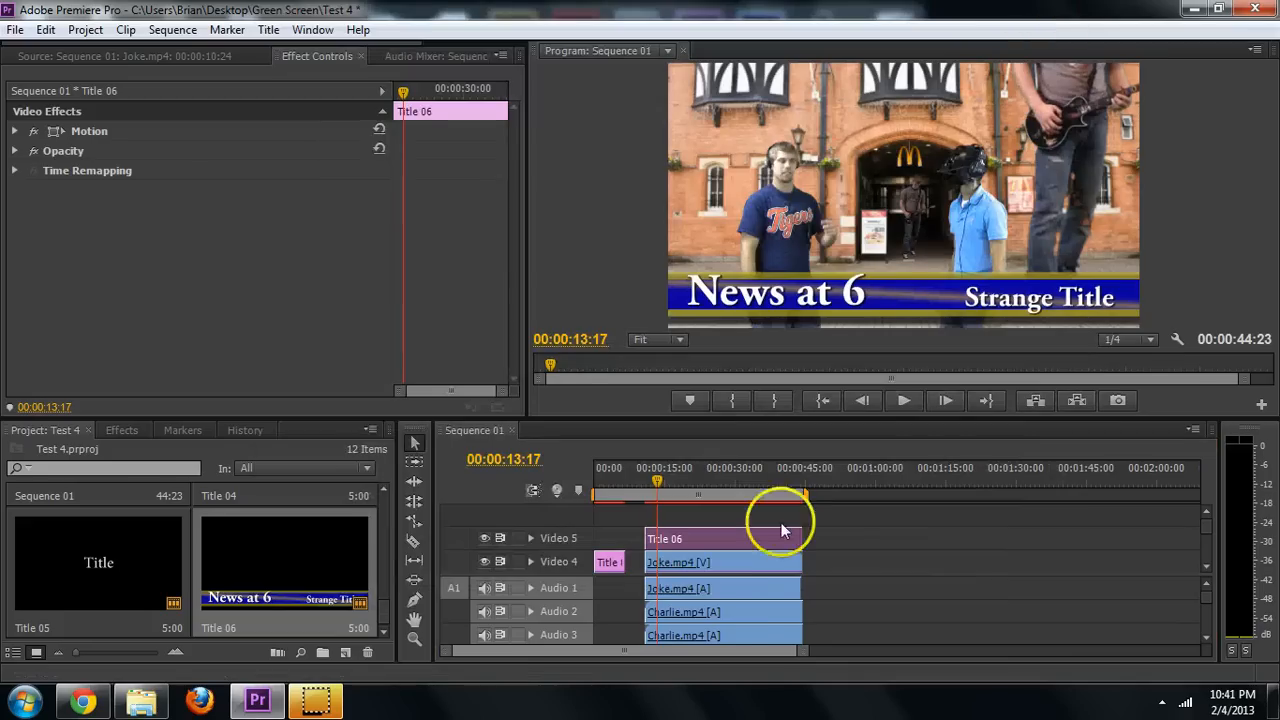
Expand the Video 5 track and add an opacity keyframe to Title 06 at 00:00:13:17
{"action": "left_click", "coordinate": [674, 541]}
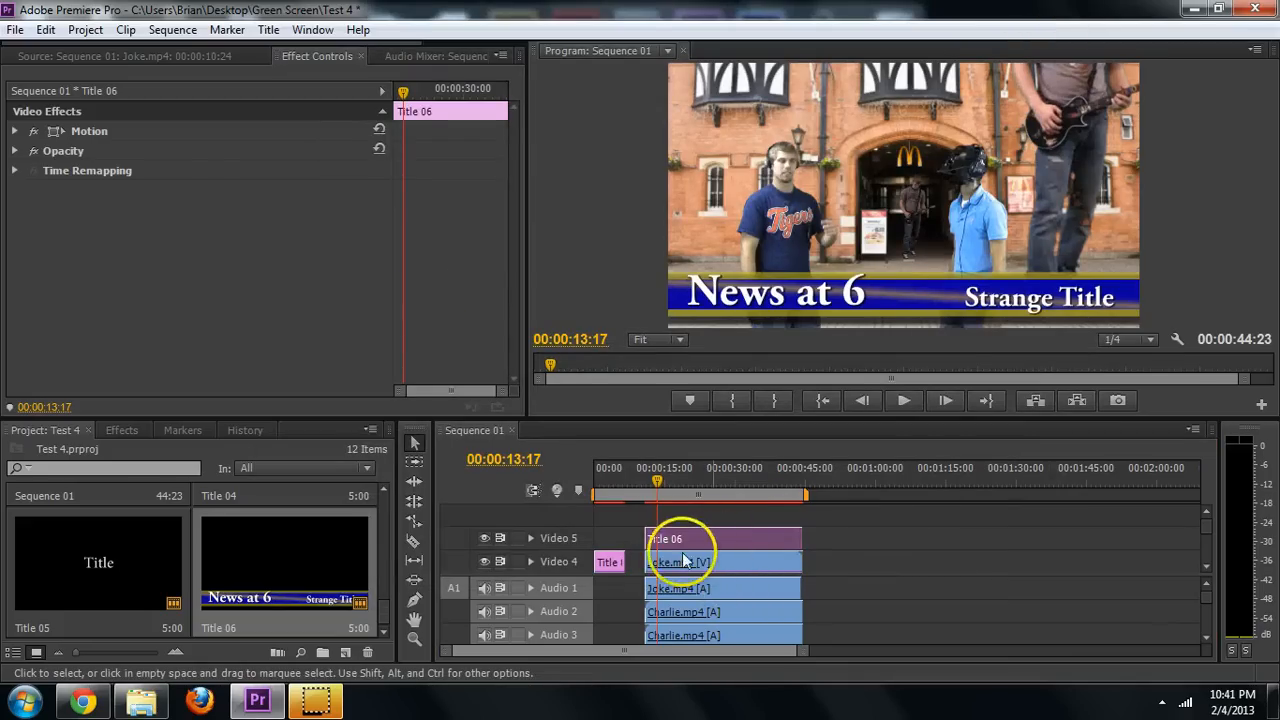
{"action": "left_click", "coordinate": [122, 430]}
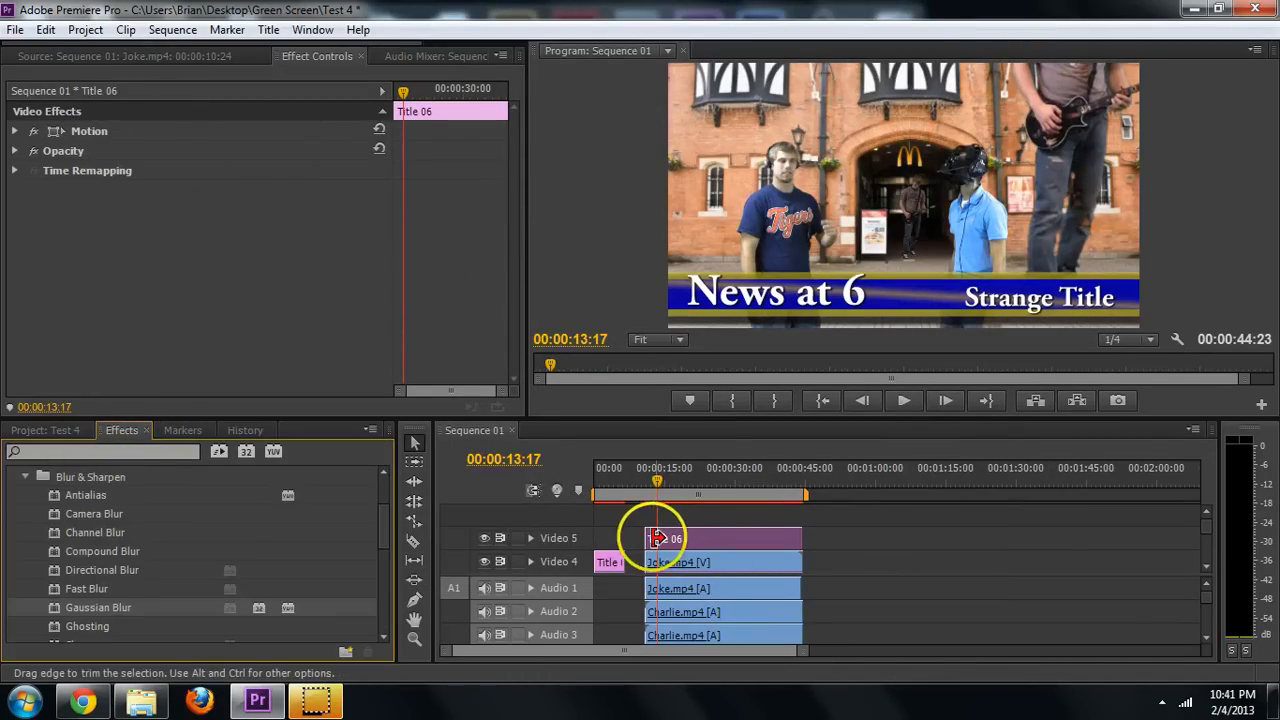
{"action": "left_click", "coordinate": [652, 537]}
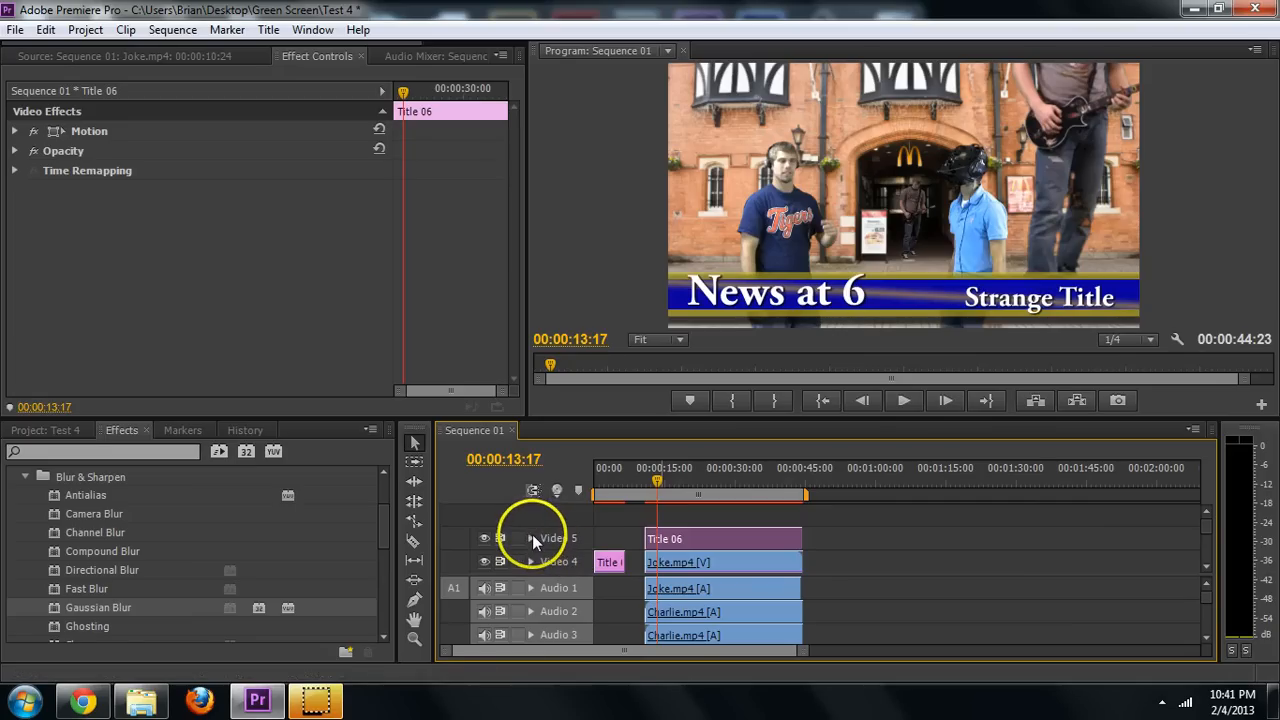
{"action": "left_click", "coordinate": [531, 538]}
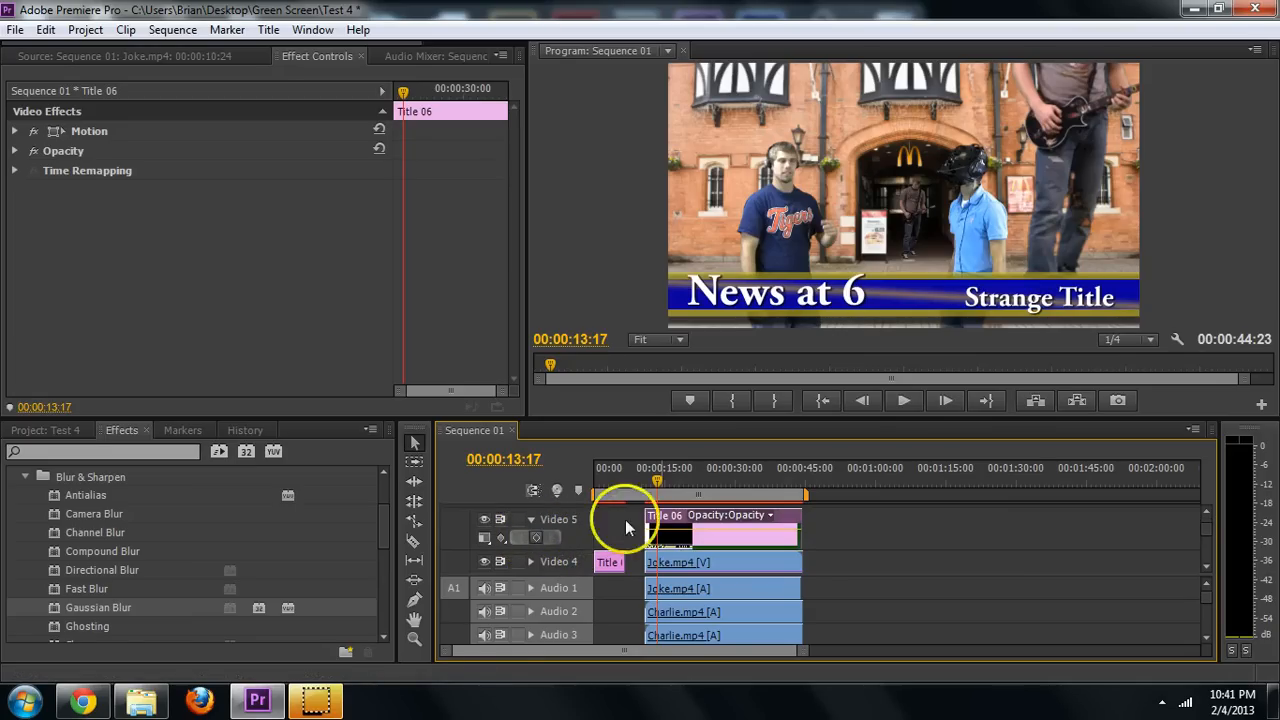
{"action": "left_click", "coordinate": [534, 541]}
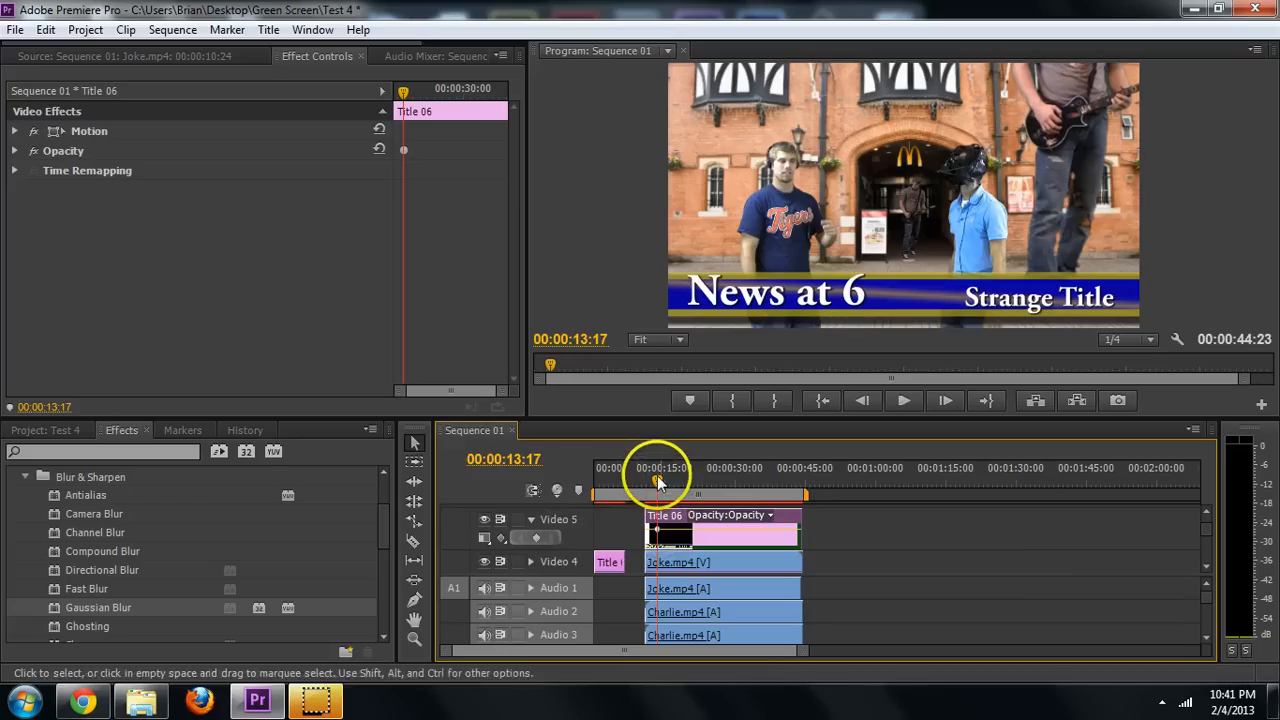
Add an opacity keyframe at the start of Title 06, 00:00:11:06, and lower it so the title fades in
{"action": "left_click_drag", "start_coordinate": [656, 468], "coordinate": [648, 478]}
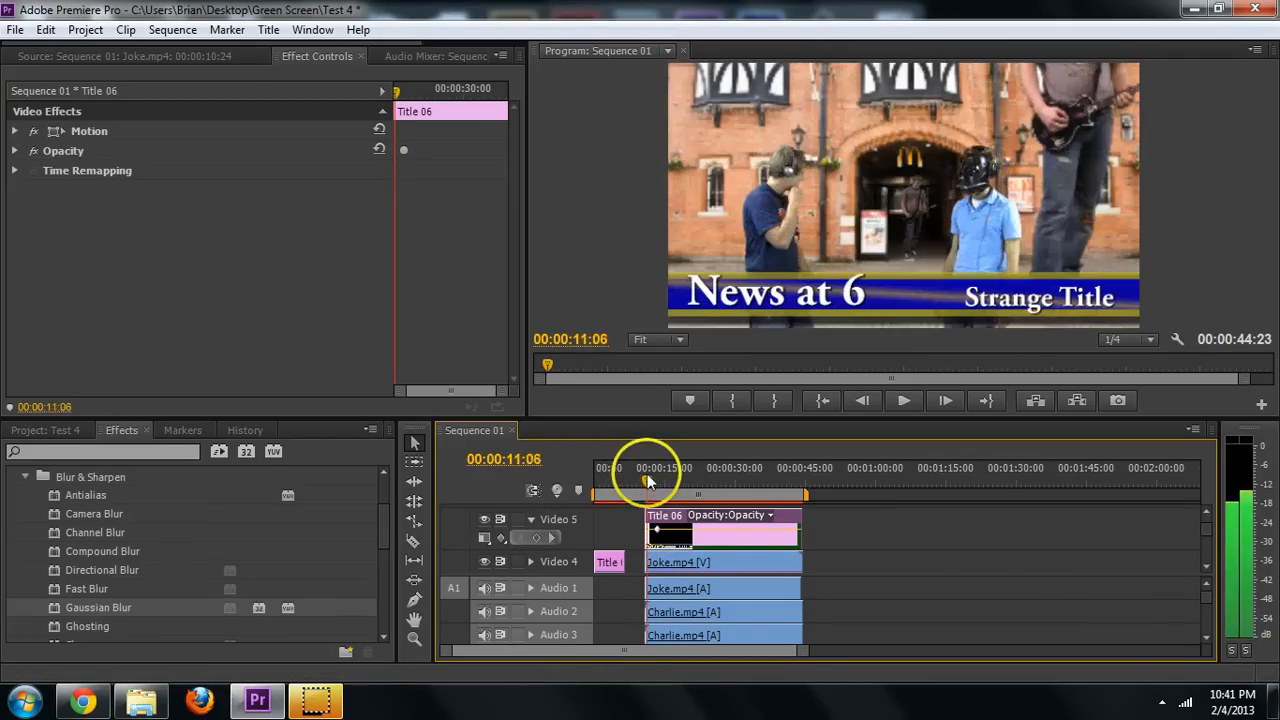
{"action": "left_click", "coordinate": [536, 538]}
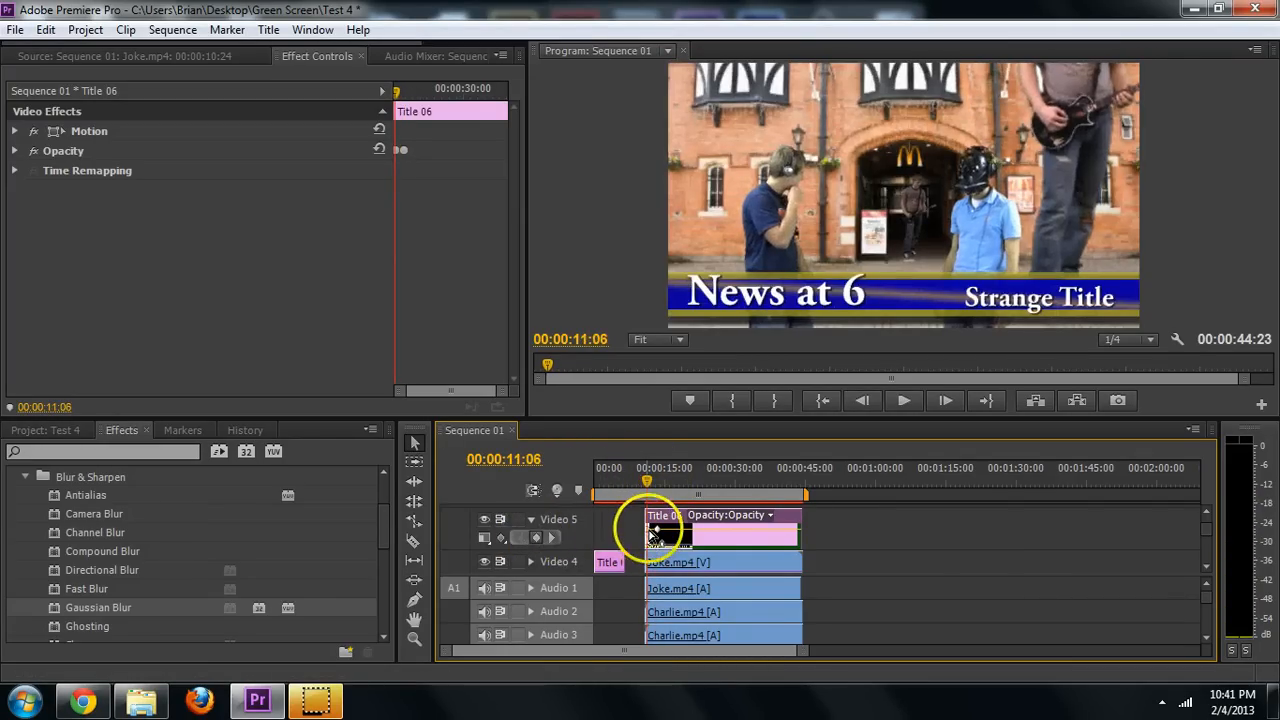
{"action": "left_click_drag", "start_coordinate": [652, 533], "coordinate": [651, 548]}
Add opacity keyframes to Title 06 at 00:00:42:12 and 00:00:44:06, lower the last one, and move the other earlier for a longer fade-out
{"action": "left_click_drag", "start_coordinate": [650, 472], "coordinate": [793, 489]}
{"action": "left_click", "coordinate": [536, 537]}
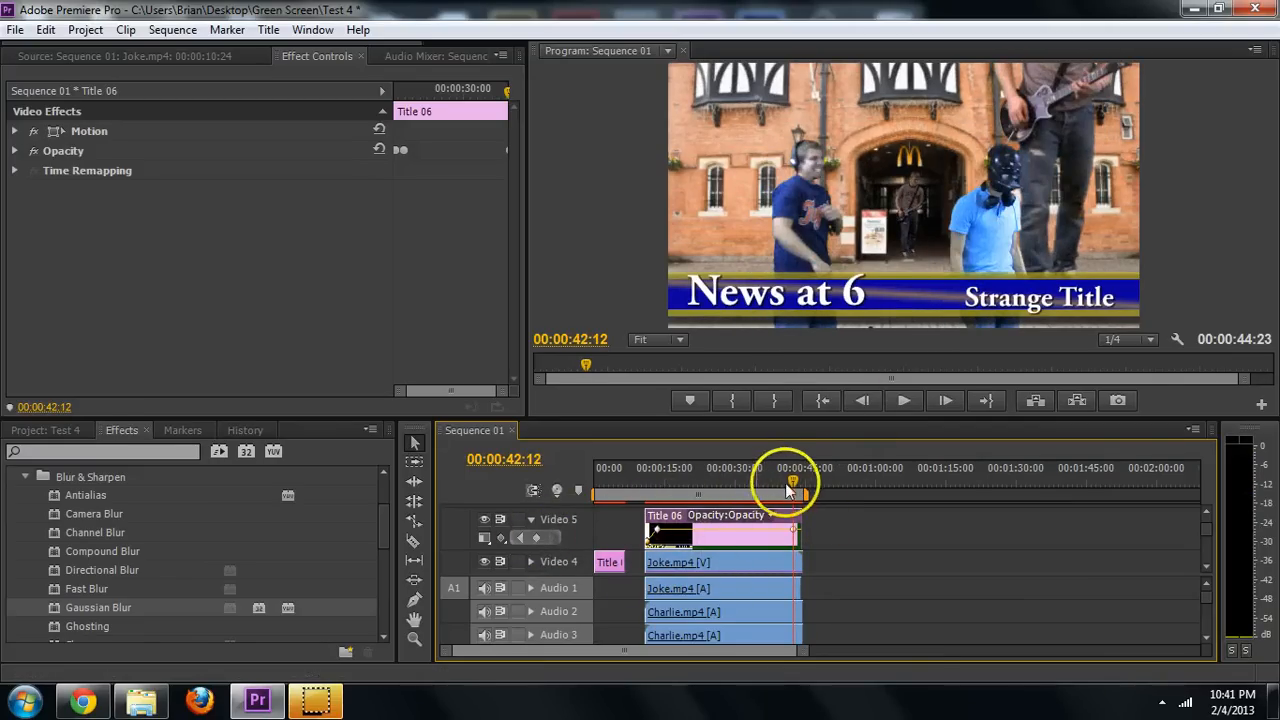
{"action": "left_click", "coordinate": [805, 487]}
{"action": "left_click_drag", "start_coordinate": [805, 487], "coordinate": [801, 487]}
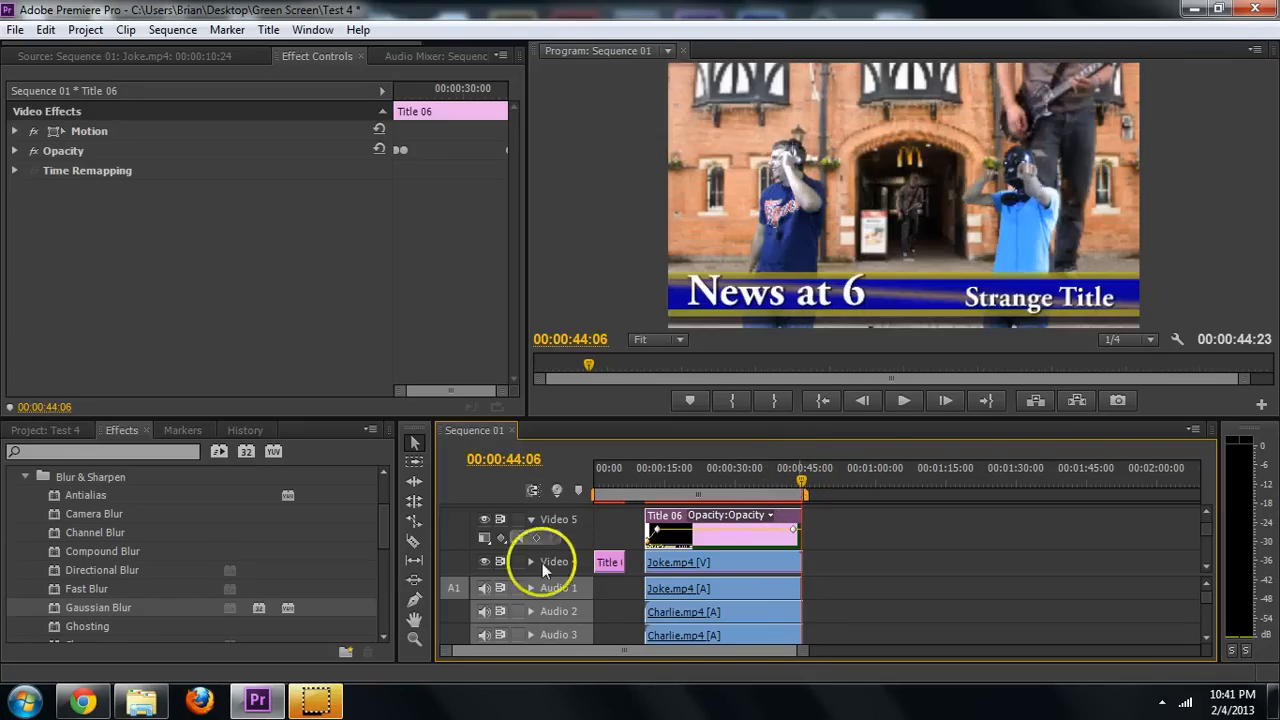
{"action": "left_click", "coordinate": [542, 540]}
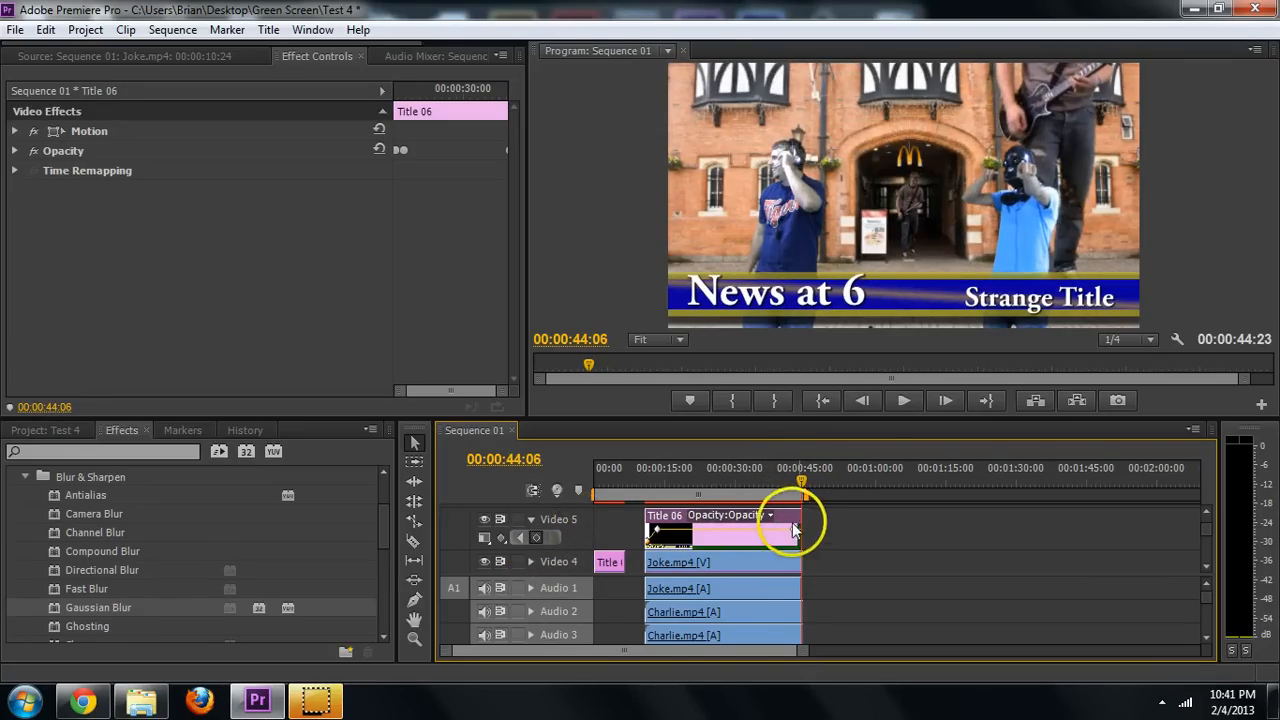
{"action": "mouse_move", "coordinate": [799, 532]}
{"action": "left_mouse_down"}
{"action": "mouse_move", "coordinate": [808, 522]}
{"action": "mouse_move", "coordinate": [775, 530]}
{"action": "left_mouse_up"}
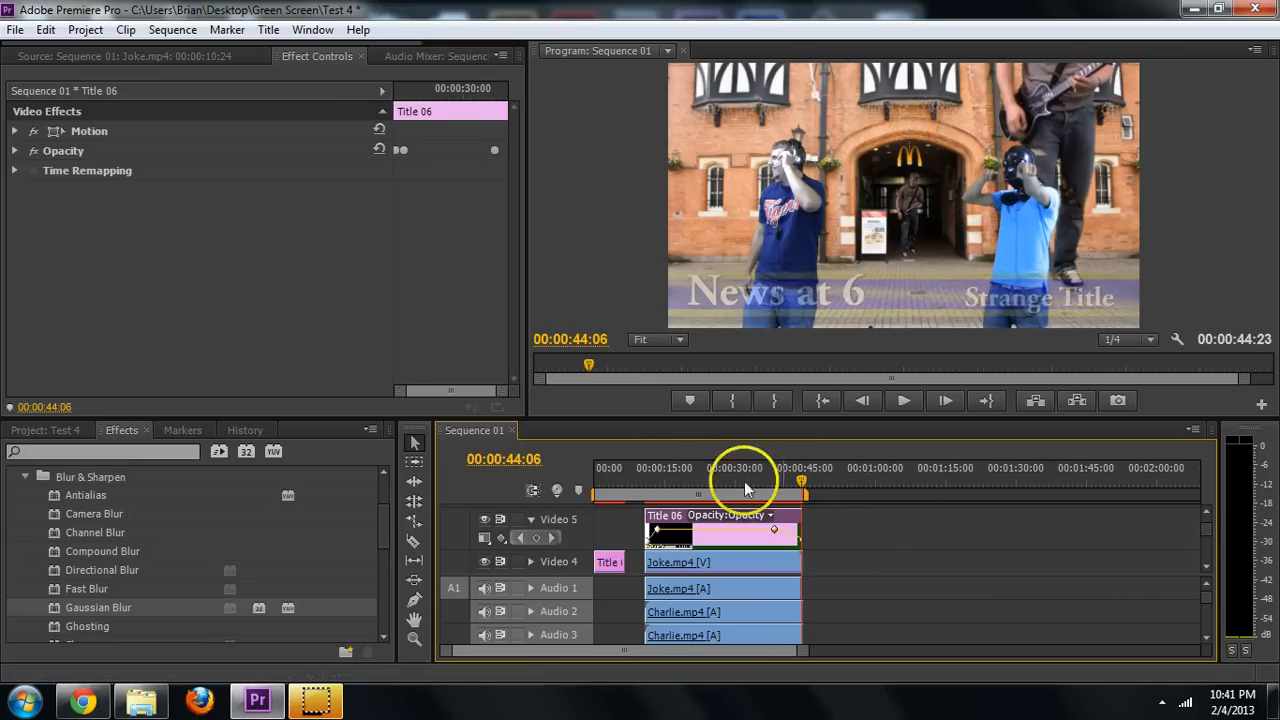
Play the sequence from near the start of Title 06 to preview its fade-in
{"action": "mouse_move", "coordinate": [662, 482]}
{"action": "left_mouse_down"}
{"action": "mouse_move", "coordinate": [636, 490]}
{"action": "mouse_move", "coordinate": [650, 495]}
{"action": "left_mouse_up"}
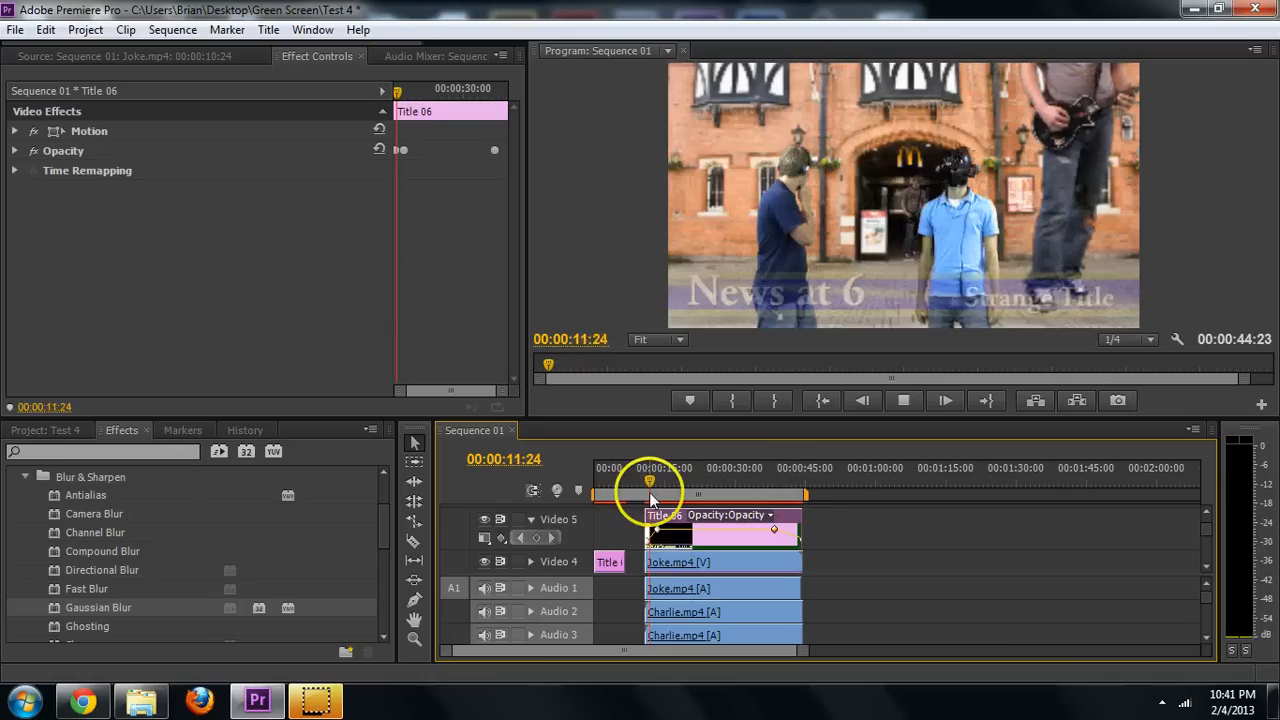
{"action": "key", "text": "space"}
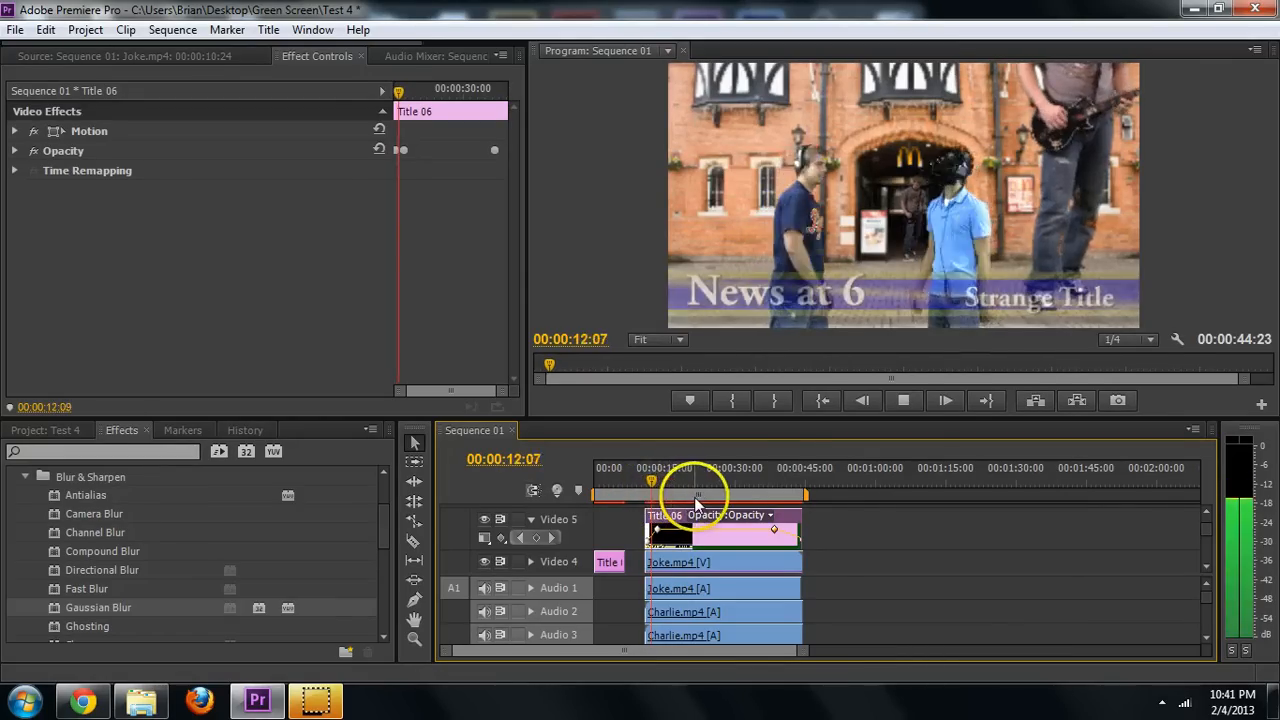
{"action": "key", "text": "space"}
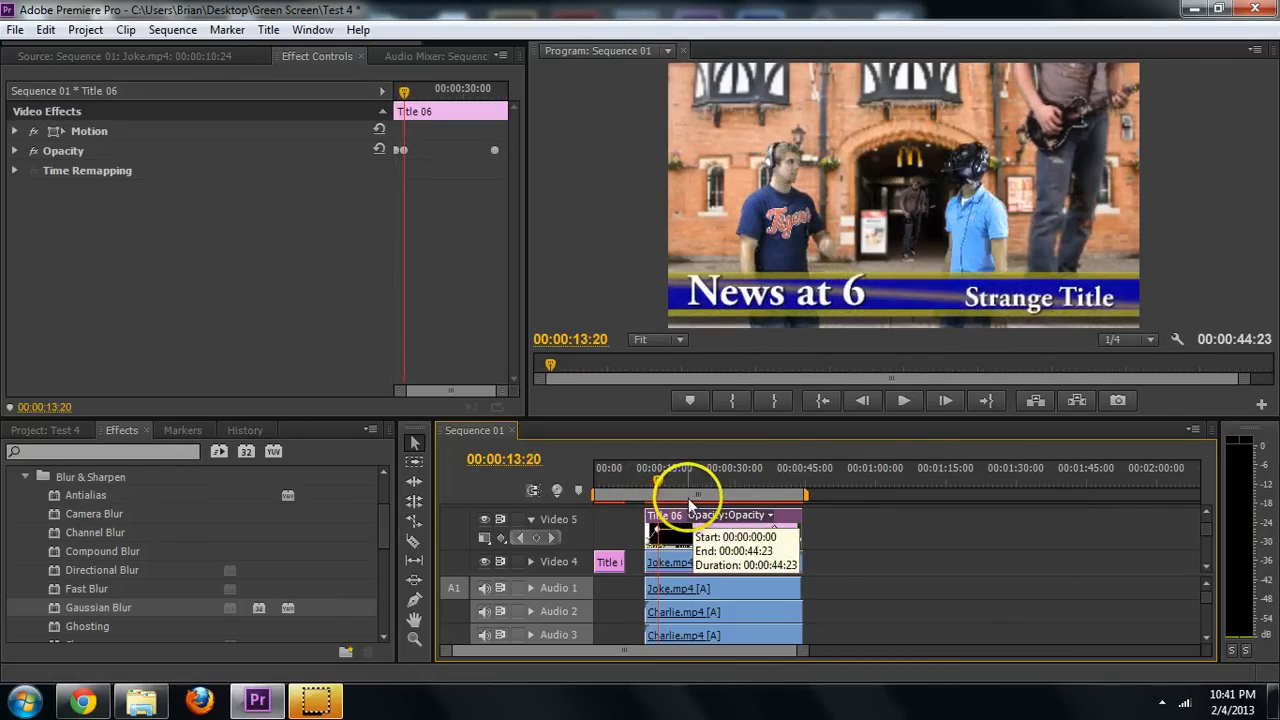
Create a new 1920 by 1080 title at 30.00fps with square pixels, named Title 07
{"action": "left_click", "coordinate": [817, 525]}
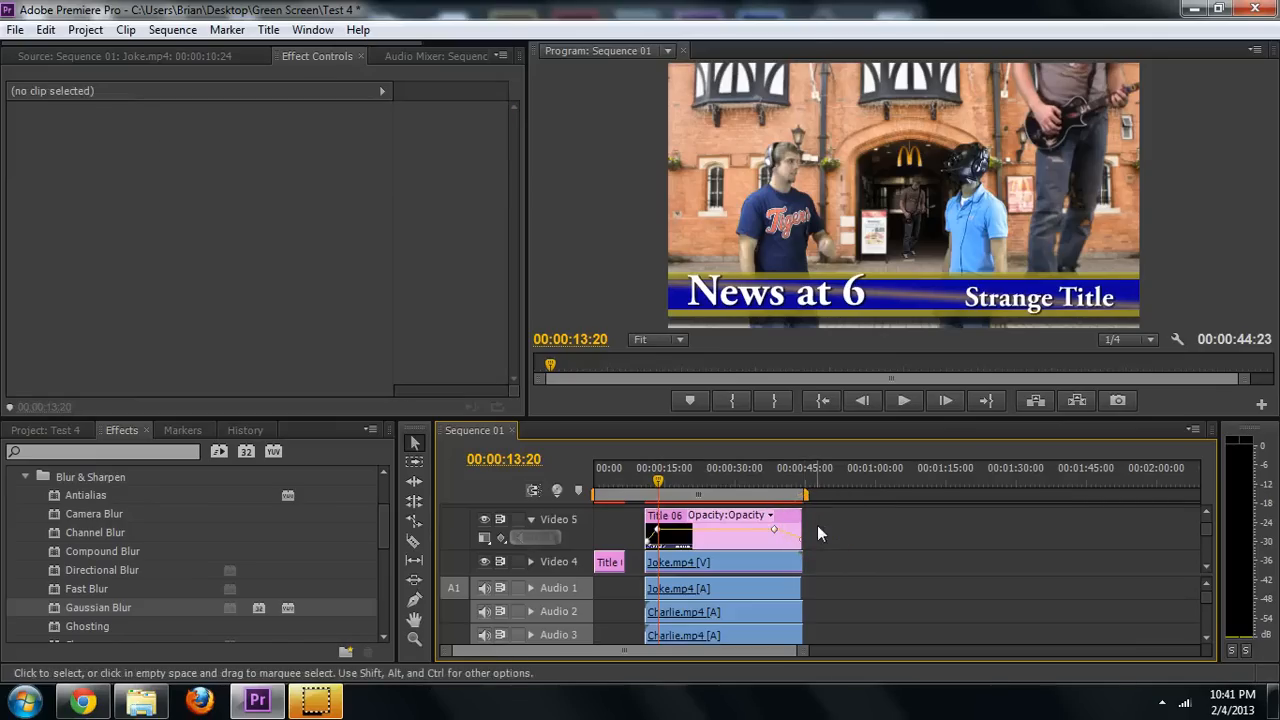
{"action": "key", "text": "ctrl+t"}
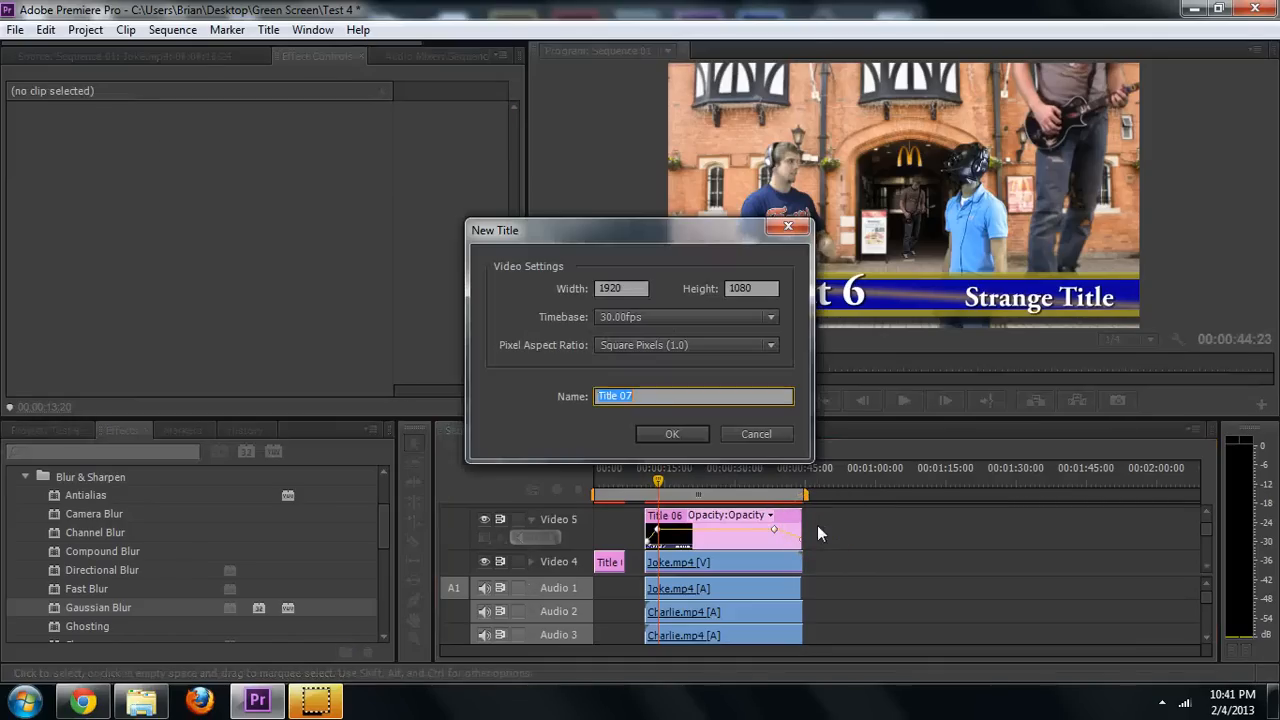
{"action": "left_click", "coordinate": [672, 434]}
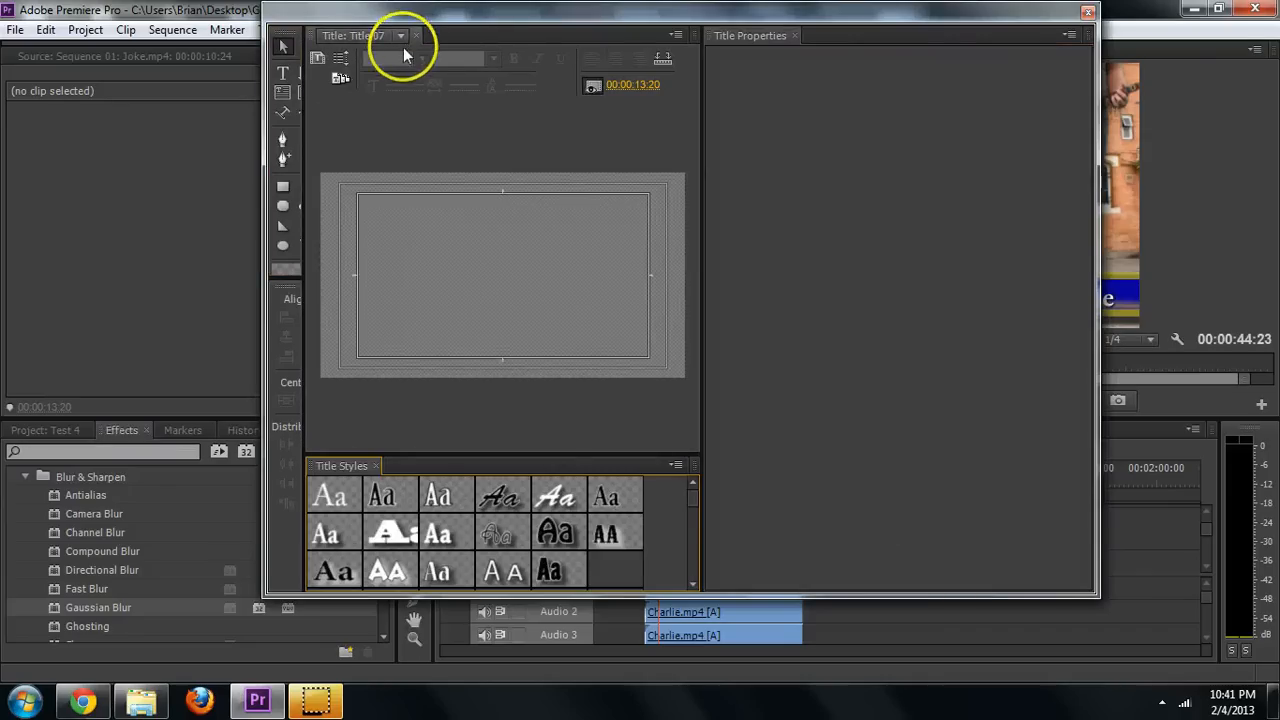
Set the title type of Title 07 to Roll, with Start Off Screen and End Off Screen enabled
{"action": "left_click", "coordinate": [341, 57]}
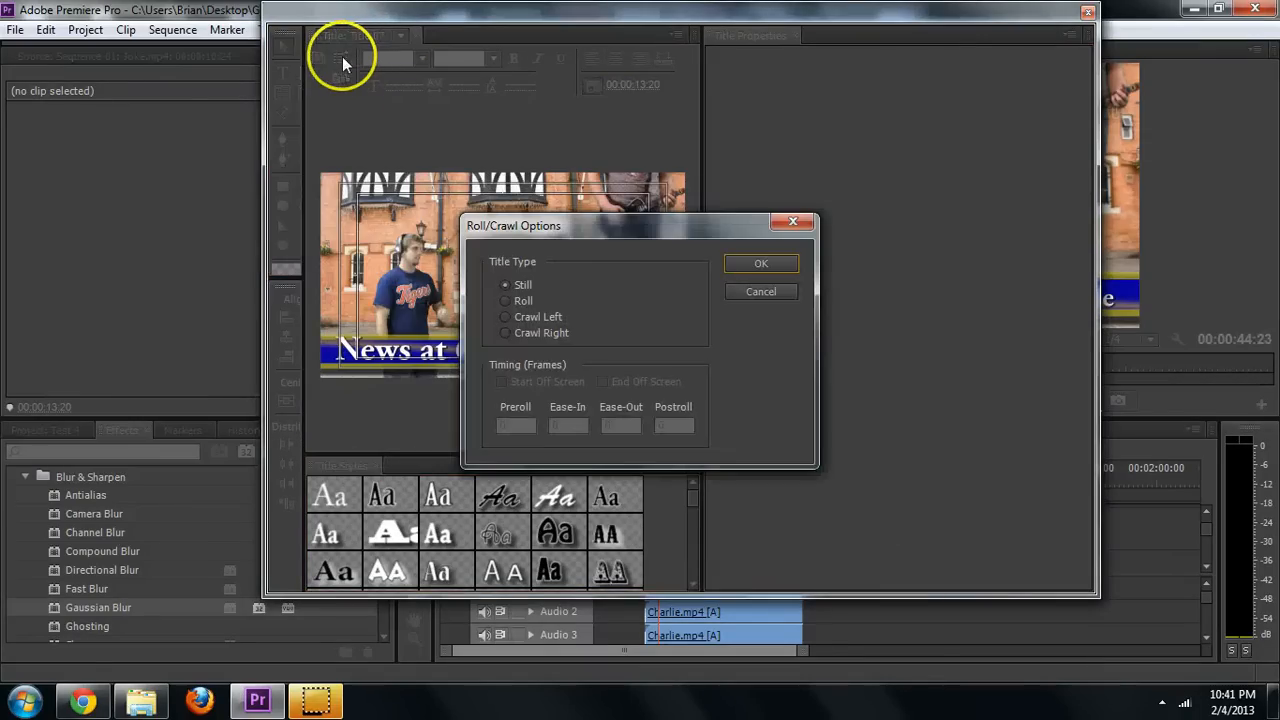
{"action": "left_click", "coordinate": [508, 302]}
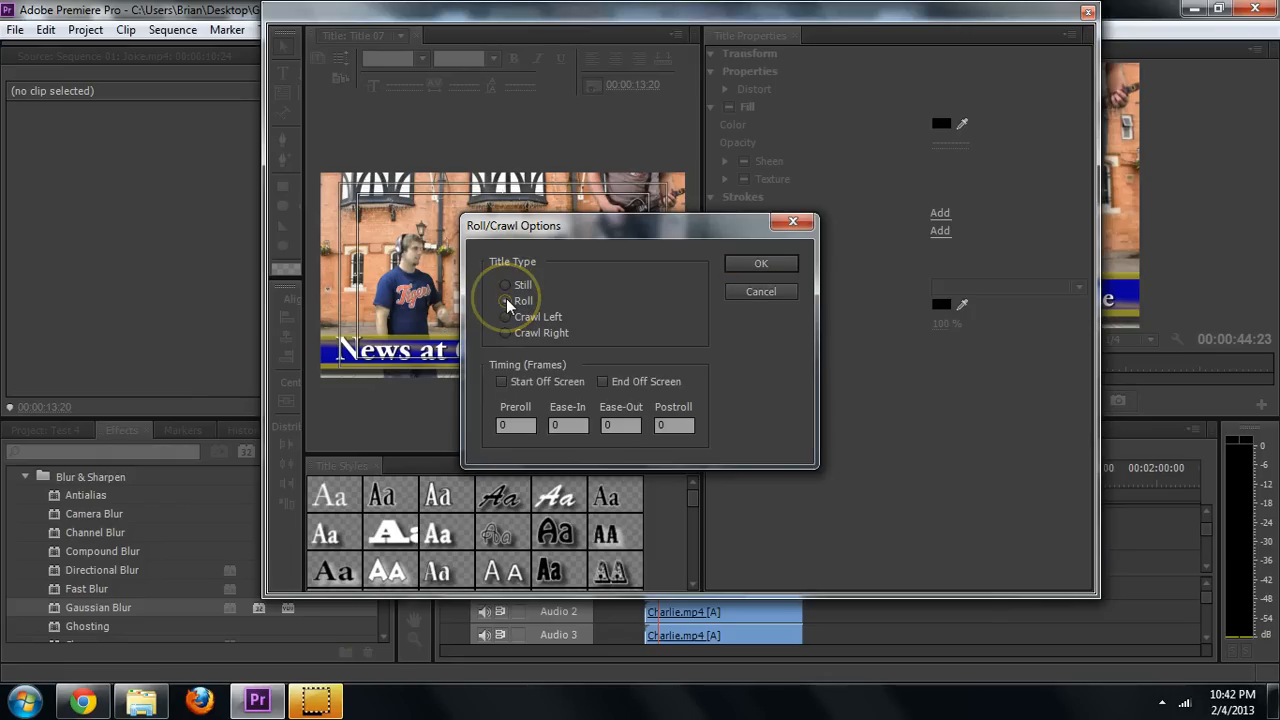
{"action": "left_click", "coordinate": [502, 383]}
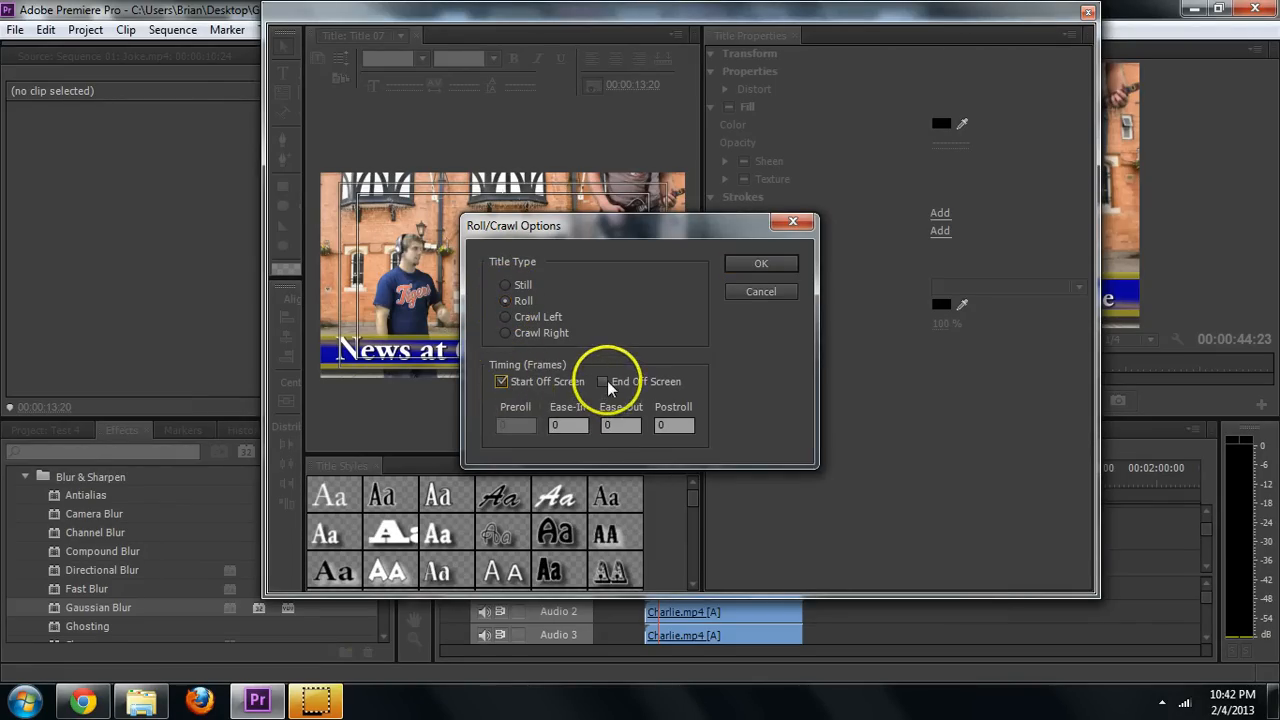
{"action": "left_click", "coordinate": [602, 382]}
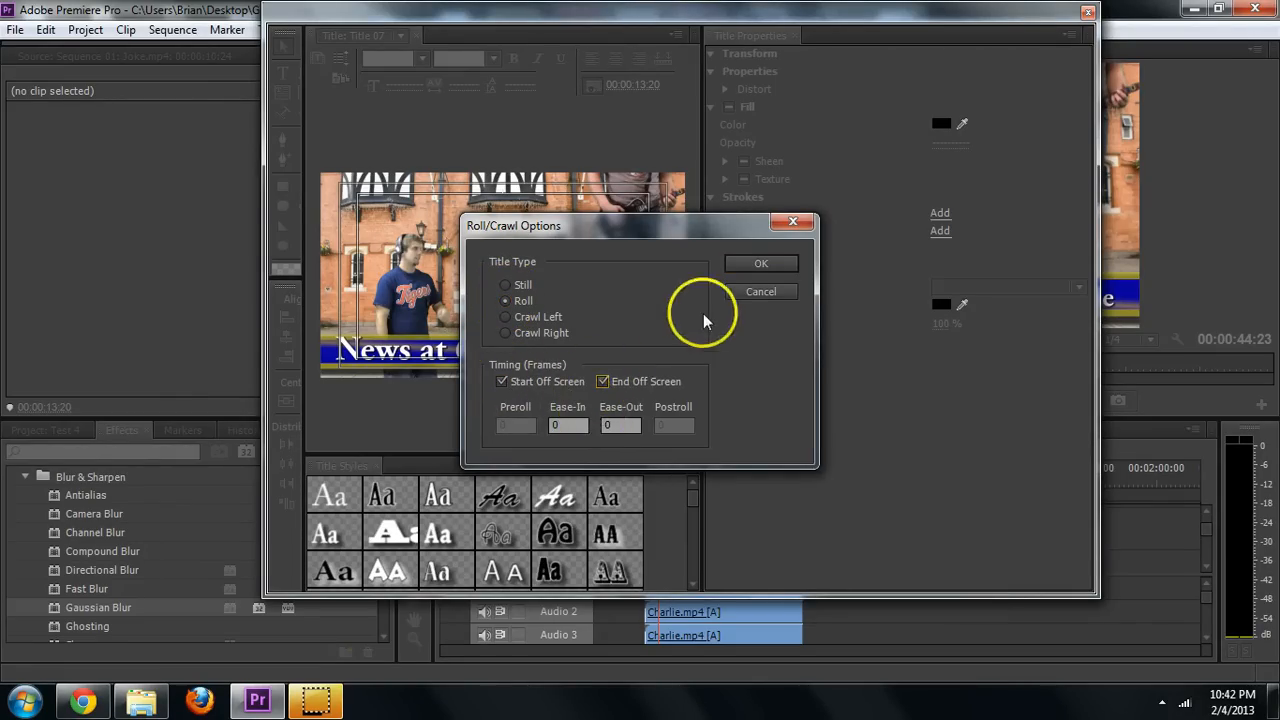
{"action": "left_click", "coordinate": [757, 264]}
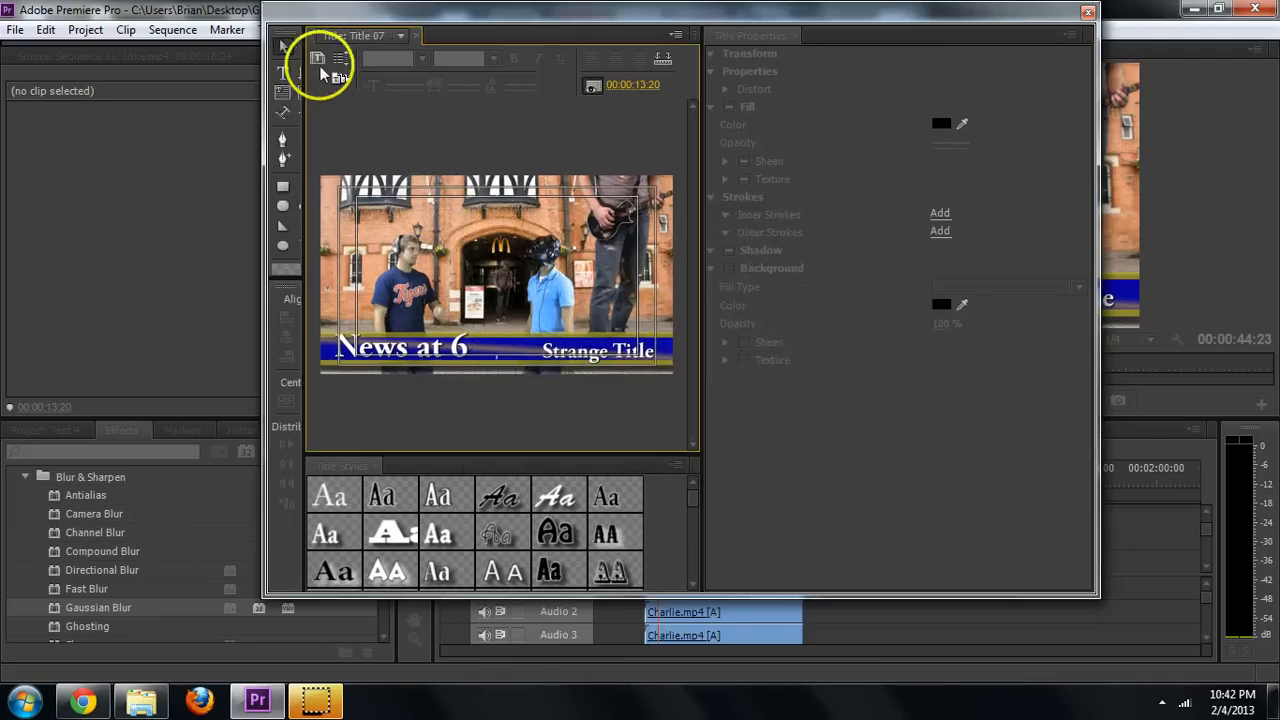
Enter a long column of short placeholder text lines in Title 07, extending past the frame's height, and close the title editor
{"action": "left_click", "coordinate": [486, 232]}
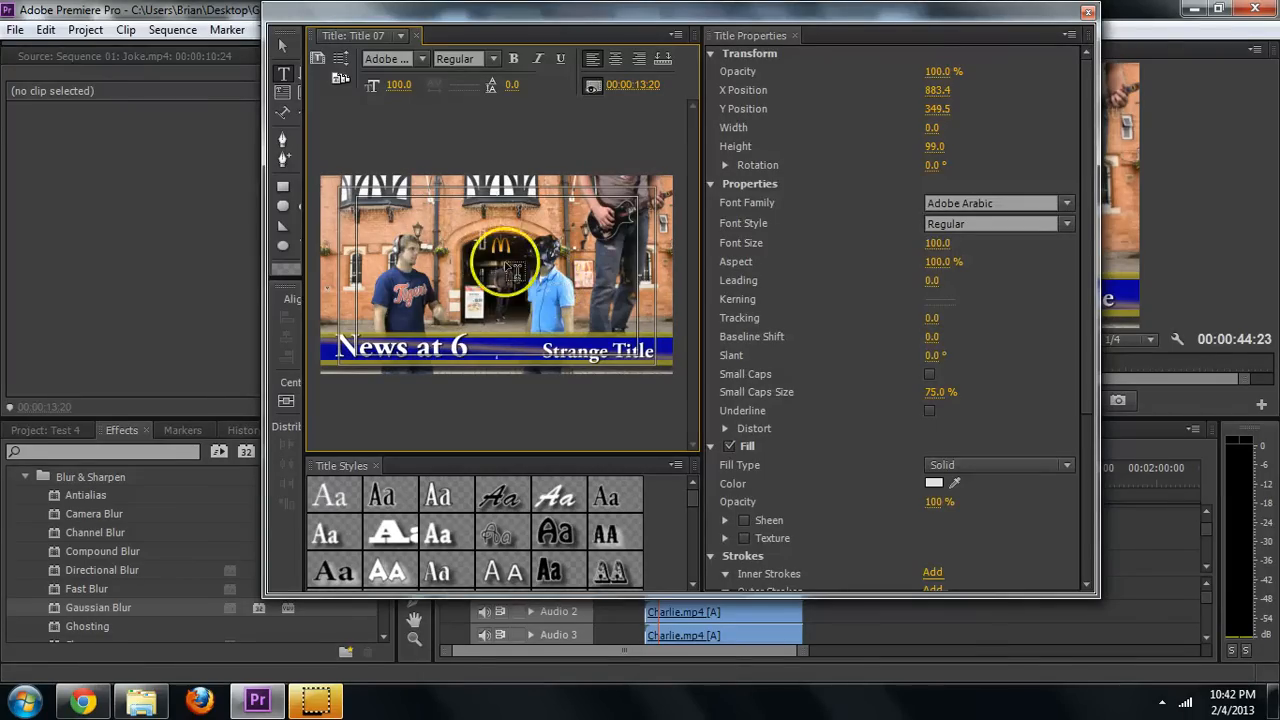
{"action": "type", "text": "fasdfasd"}
{"action": "key", "text": "Return"}
{"action": "type", "text": "asdf"}
{"action": "key", "text": "Return"}
{"action": "type", "text": "asd"}
{"action": "key", "text": "Return"}
{"action": "type", "text": "fa"}
{"action": "key", "text": "Return"}
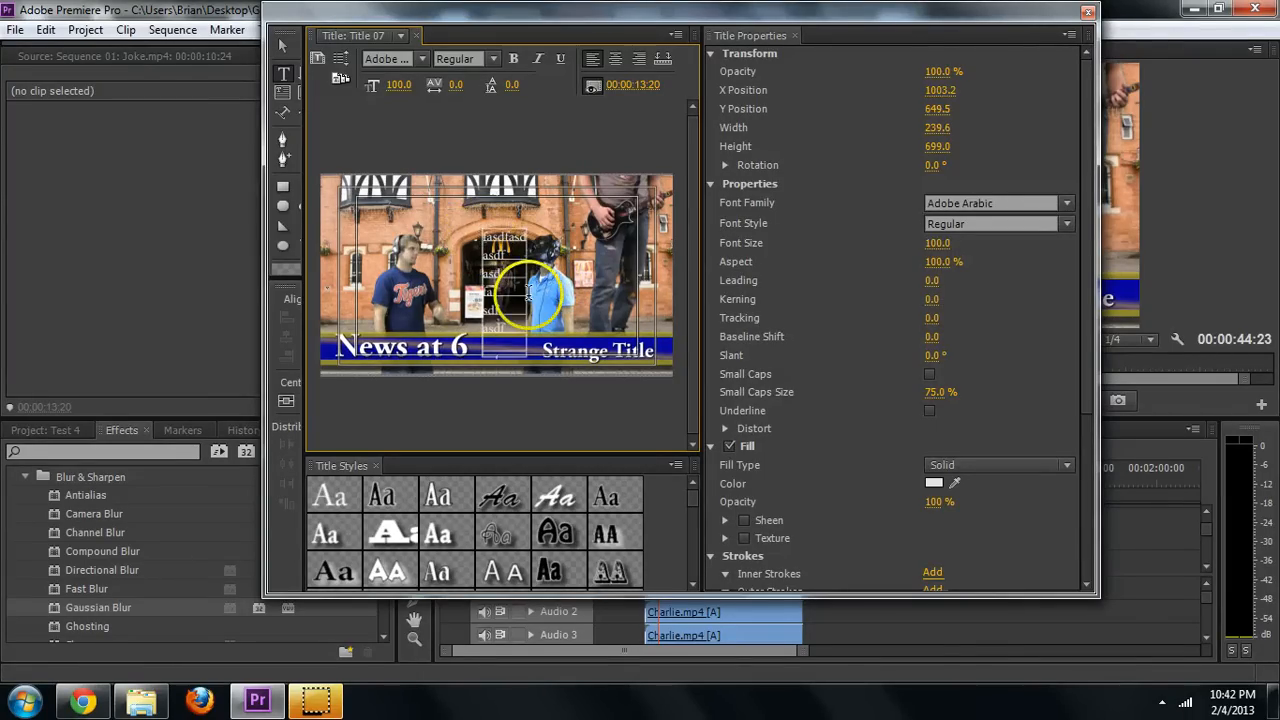
{"action": "key", "text": "Return"}
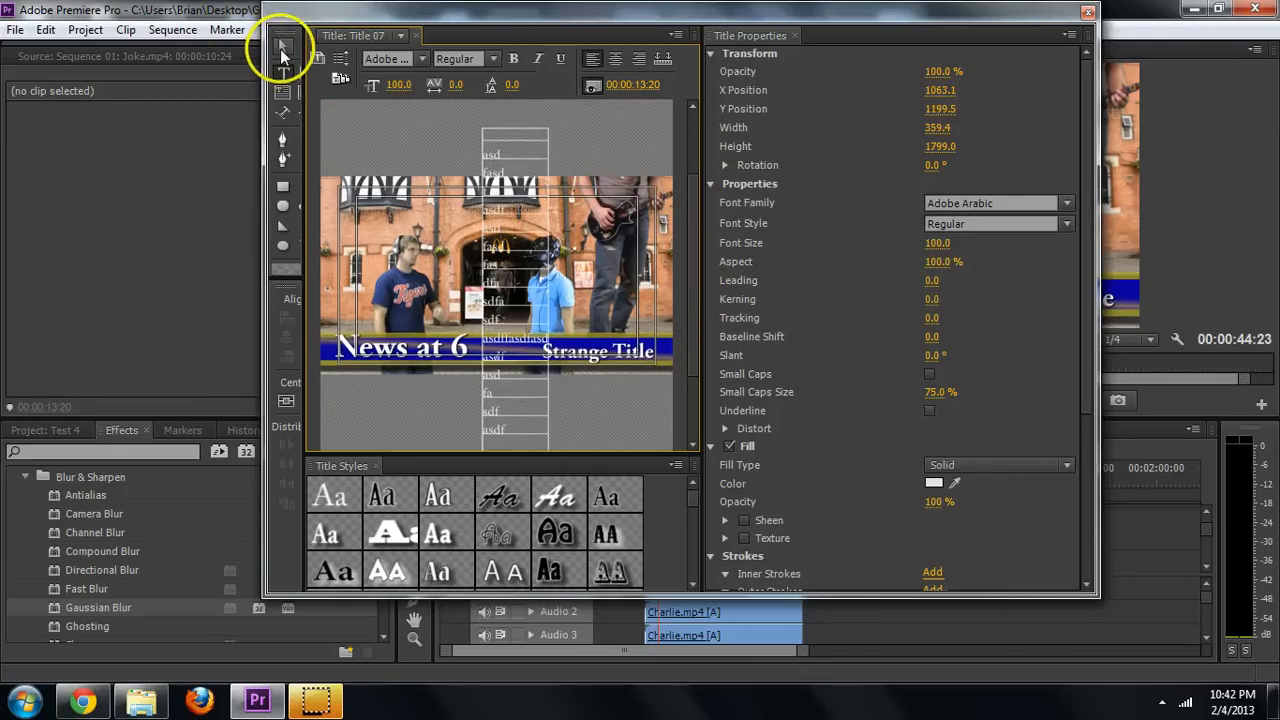
{"action": "left_click", "coordinate": [282, 46]}
{"action": "left_click_drag", "start_coordinate": [686, 189], "coordinate": [679, 142]}
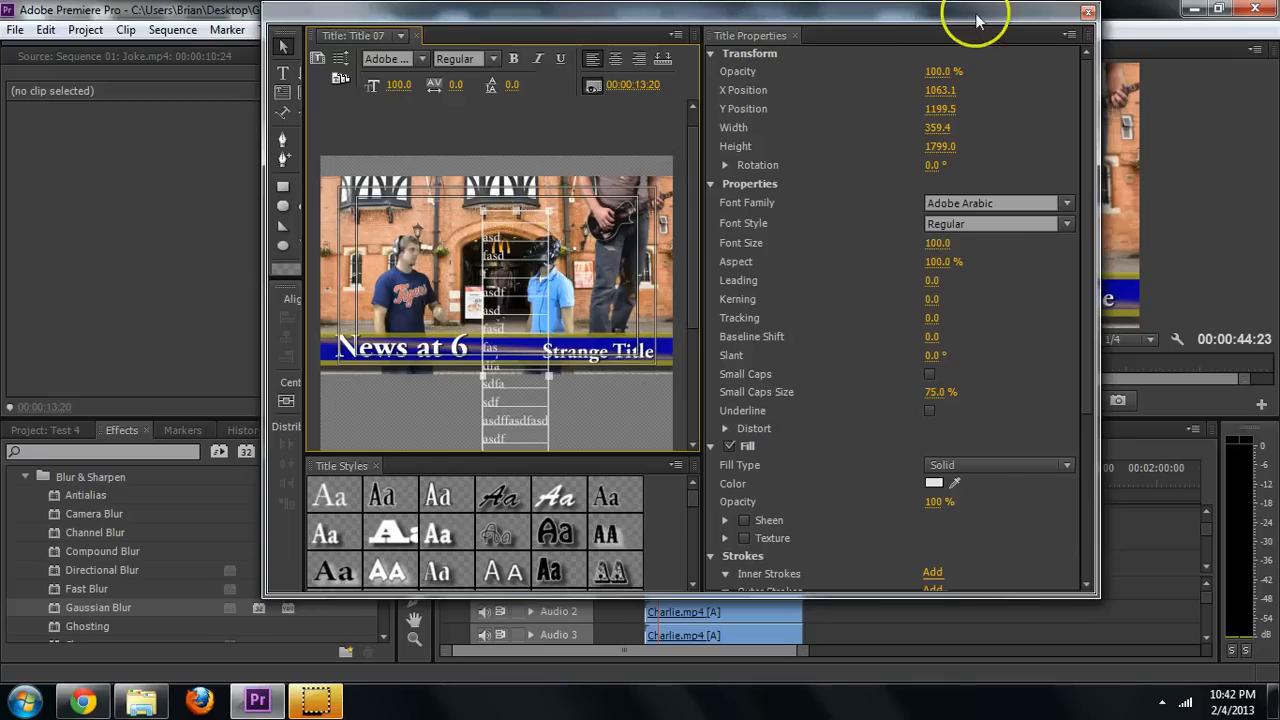
{"action": "left_click", "coordinate": [1088, 12]}
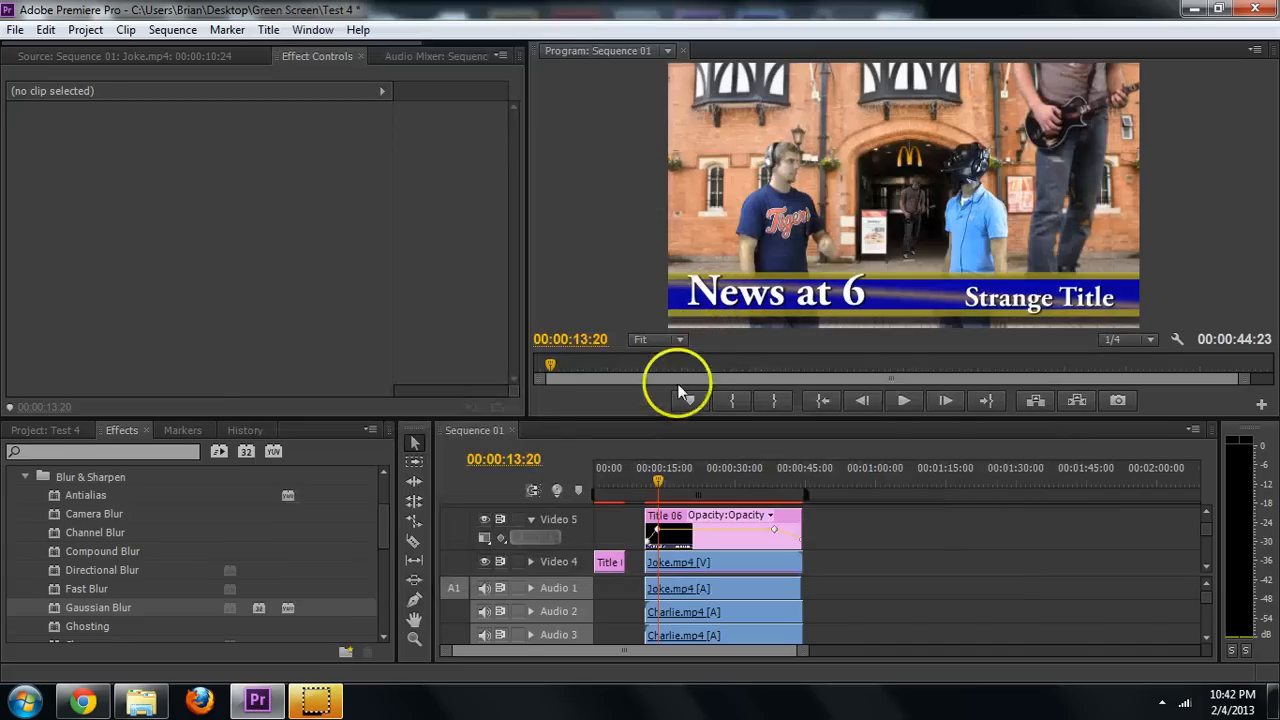
Place Title 07 on Video 5 just after Title 06 and play it from 00:00:45:24 to preview the roll
{"action": "left_click", "coordinate": [45, 431]}
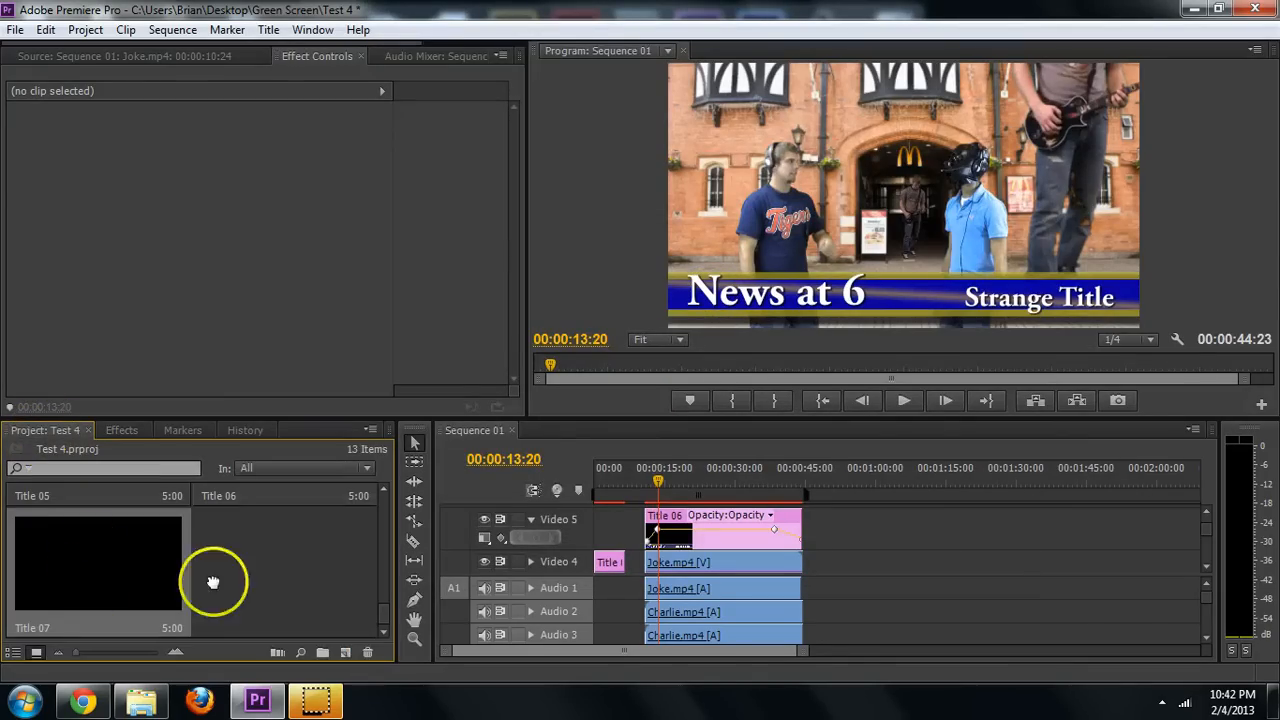
{"action": "left_click_drag", "start_coordinate": [214, 582], "coordinate": [820, 520]}
{"action": "left_click_drag", "start_coordinate": [808, 467], "coordinate": [808, 471]}
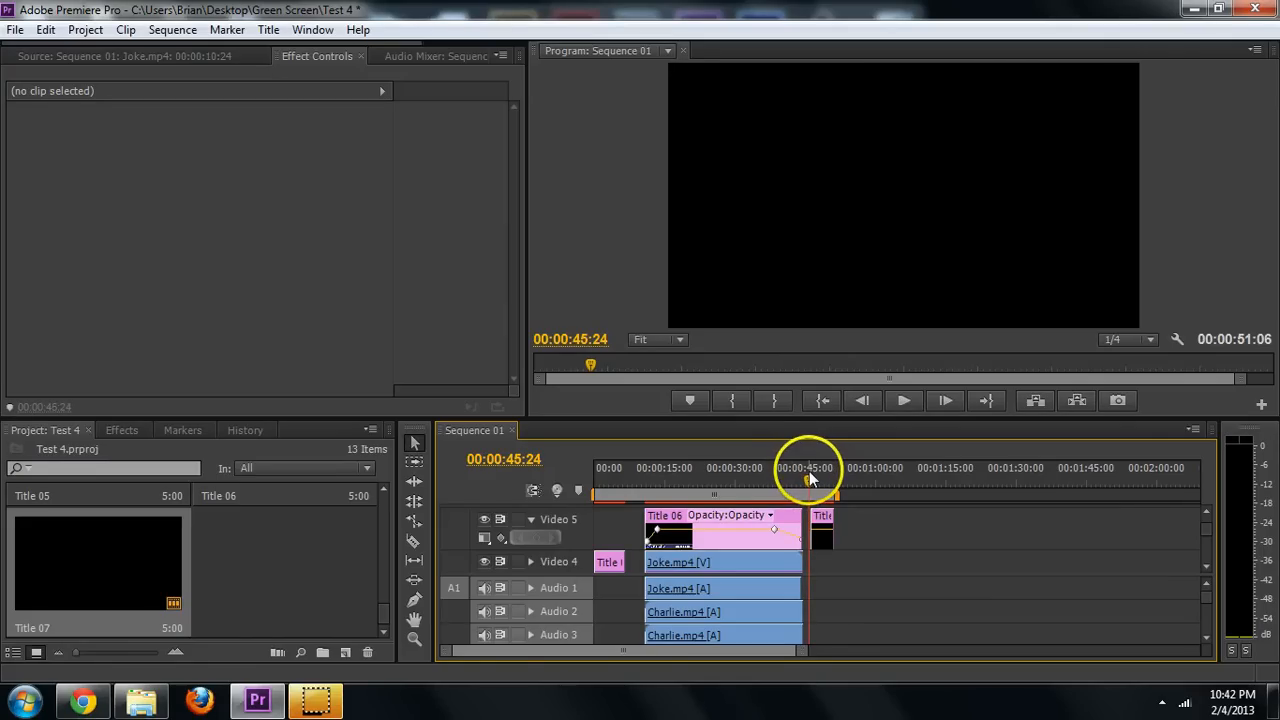
{"action": "key", "text": "space"}
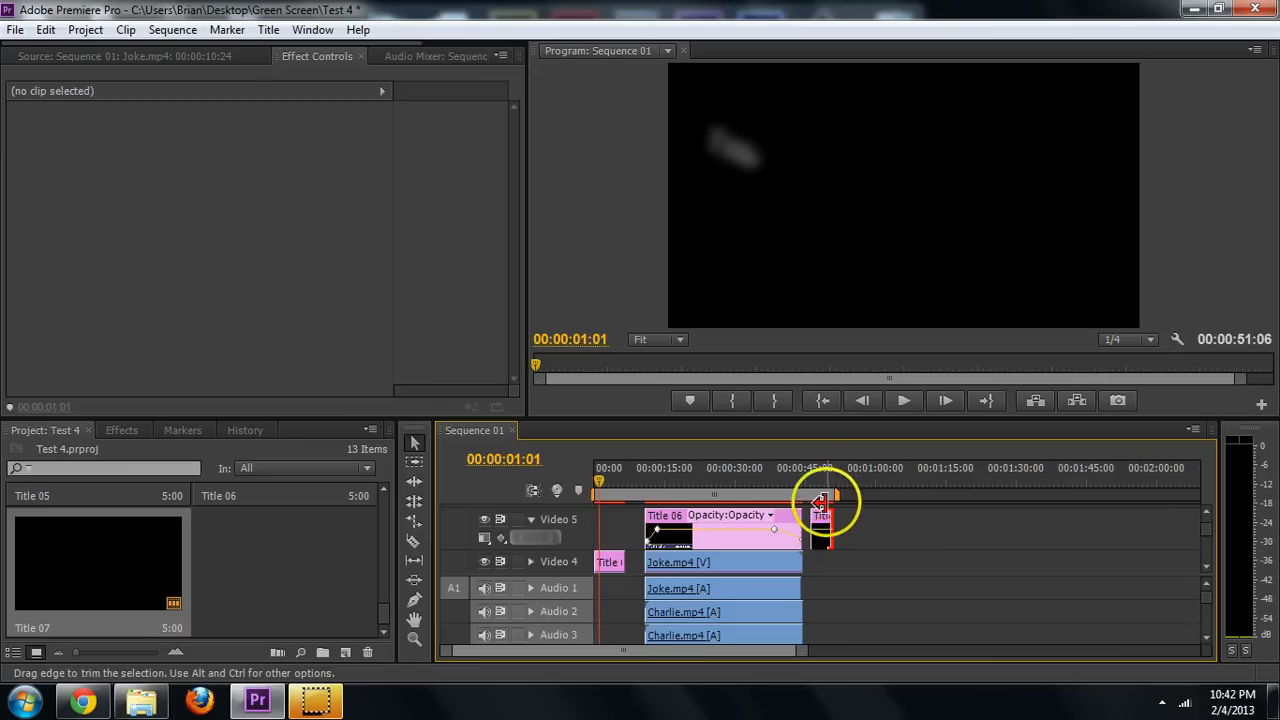
Extend the end of Title 07 to 00:01:02:00 to slow its roll, and play the clip from its start
{"action": "left_click", "coordinate": [824, 480]}
{"action": "left_click", "coordinate": [823, 516]}
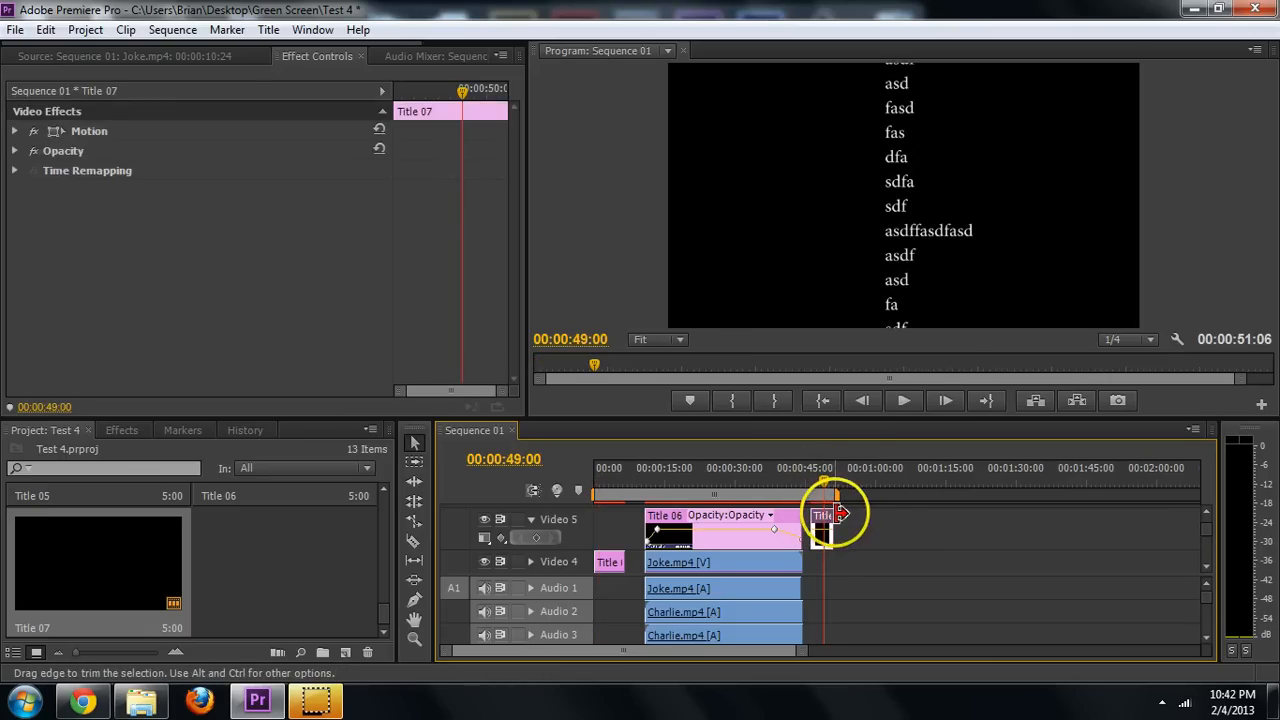
{"action": "left_click_drag", "start_coordinate": [838, 514], "coordinate": [888, 513]}
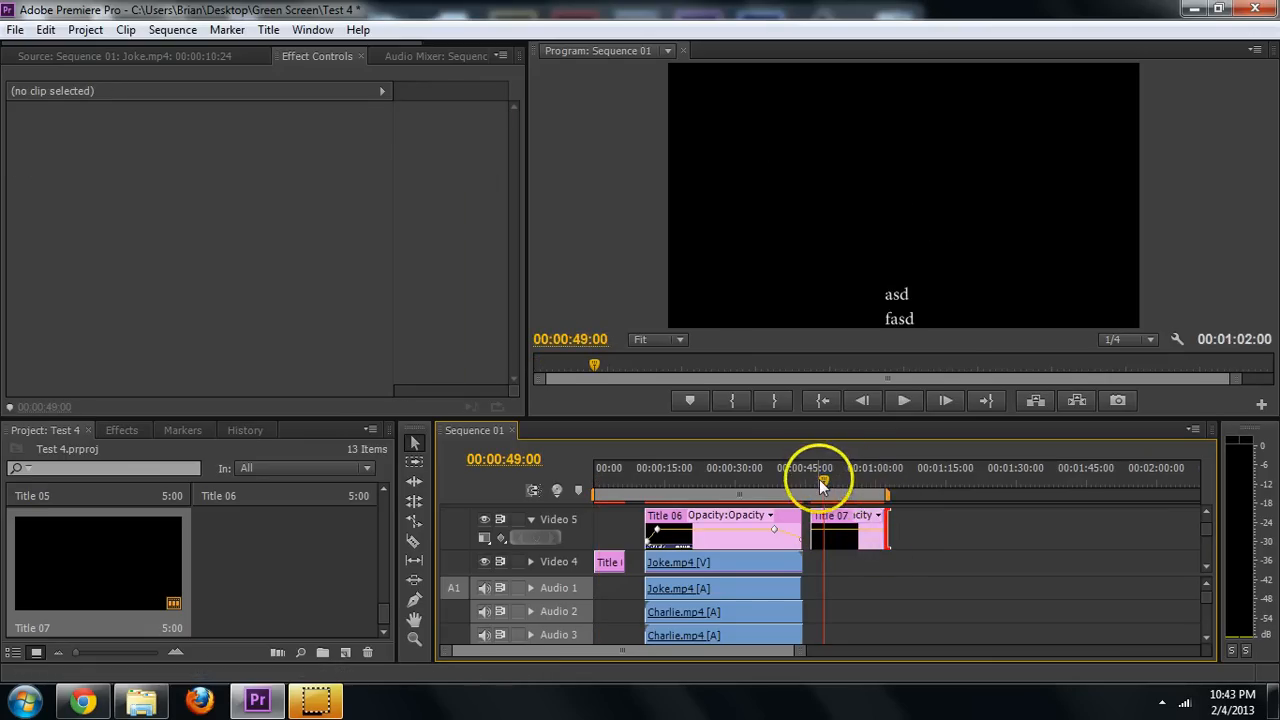
{"action": "left_click_drag", "start_coordinate": [834, 462], "coordinate": [807, 485]}
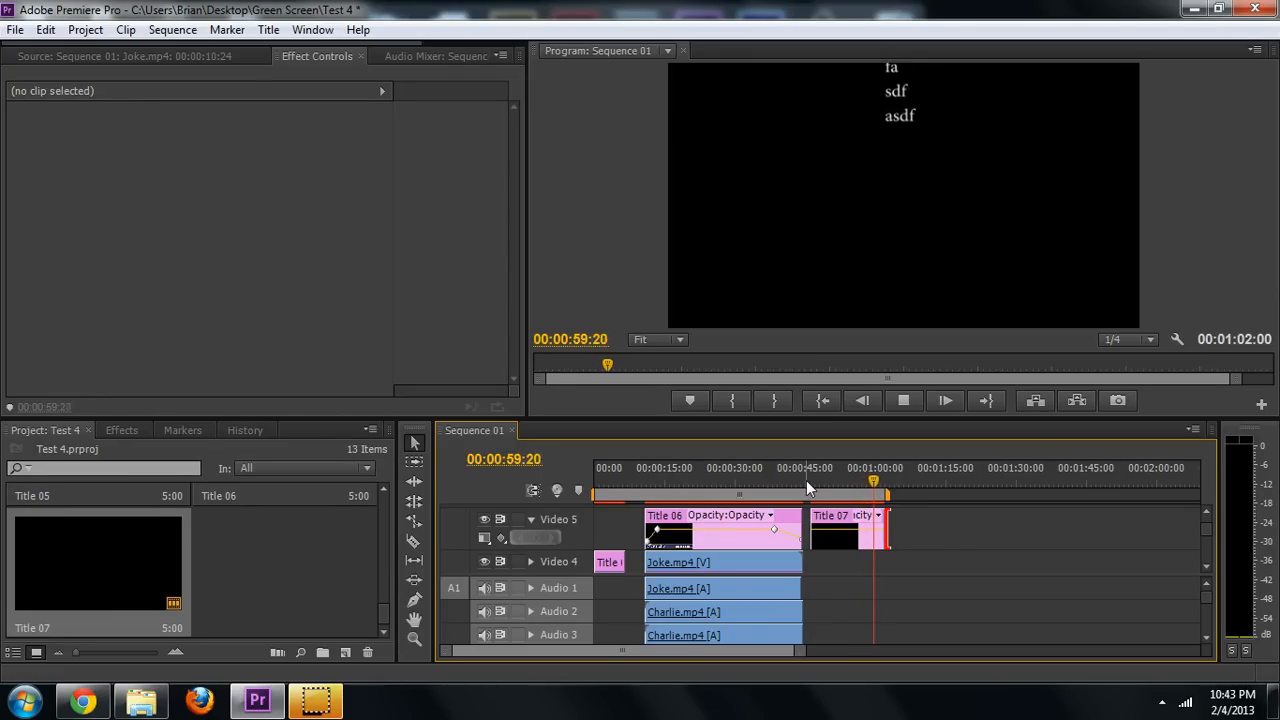
{"action": "key", "text": "space"}
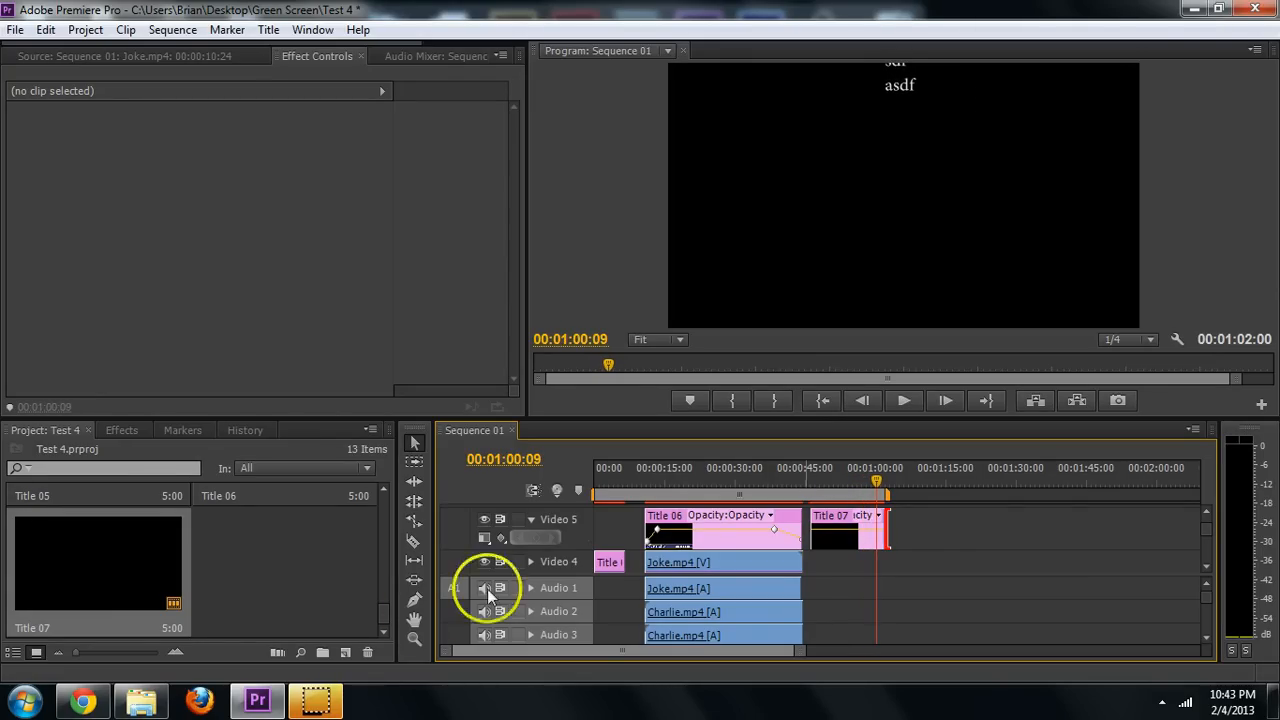